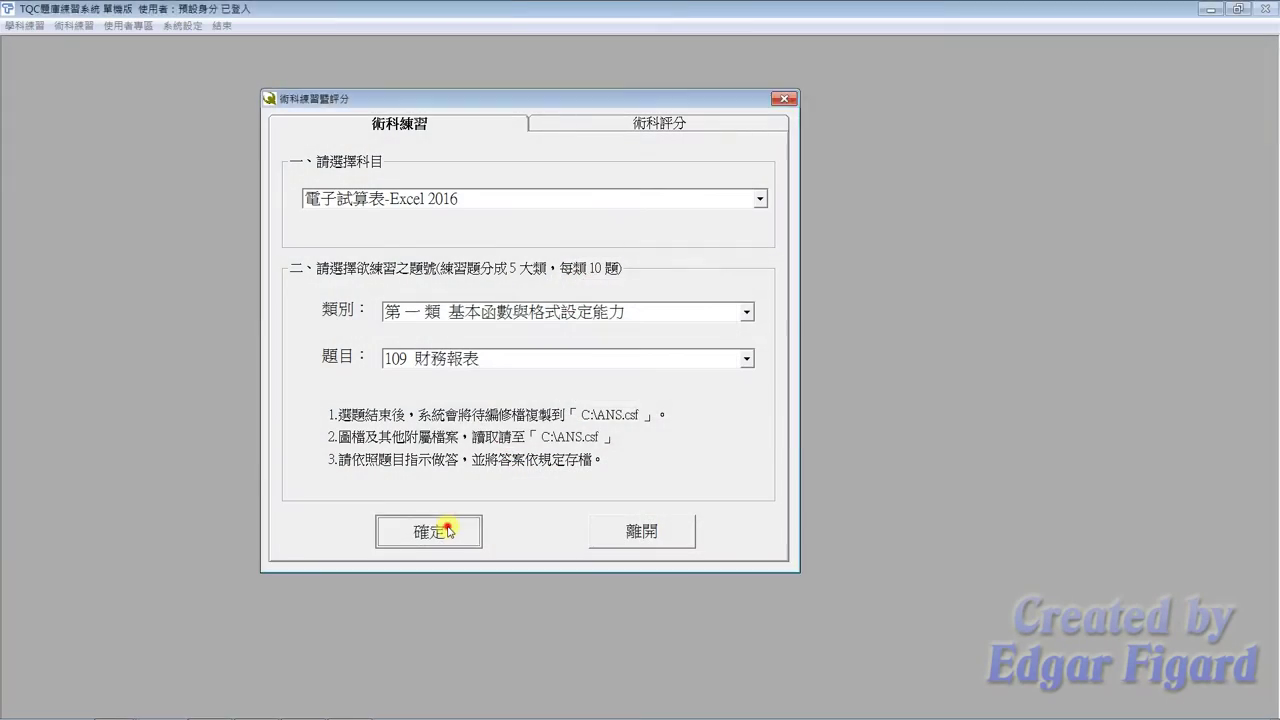
- Start the practice question and open EXD01.xlsx from the C:\ANS.csf\EX01 folder
click(447, 530)
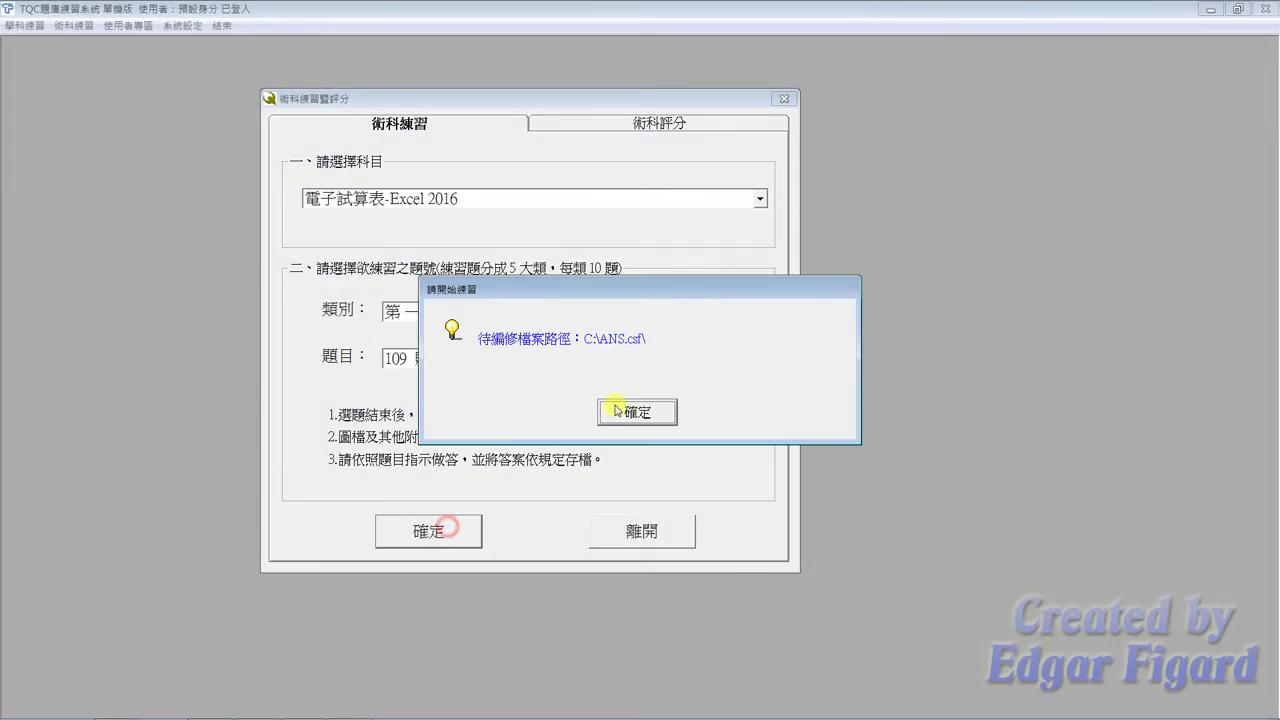
click(623, 408)
double_click(163, 106)
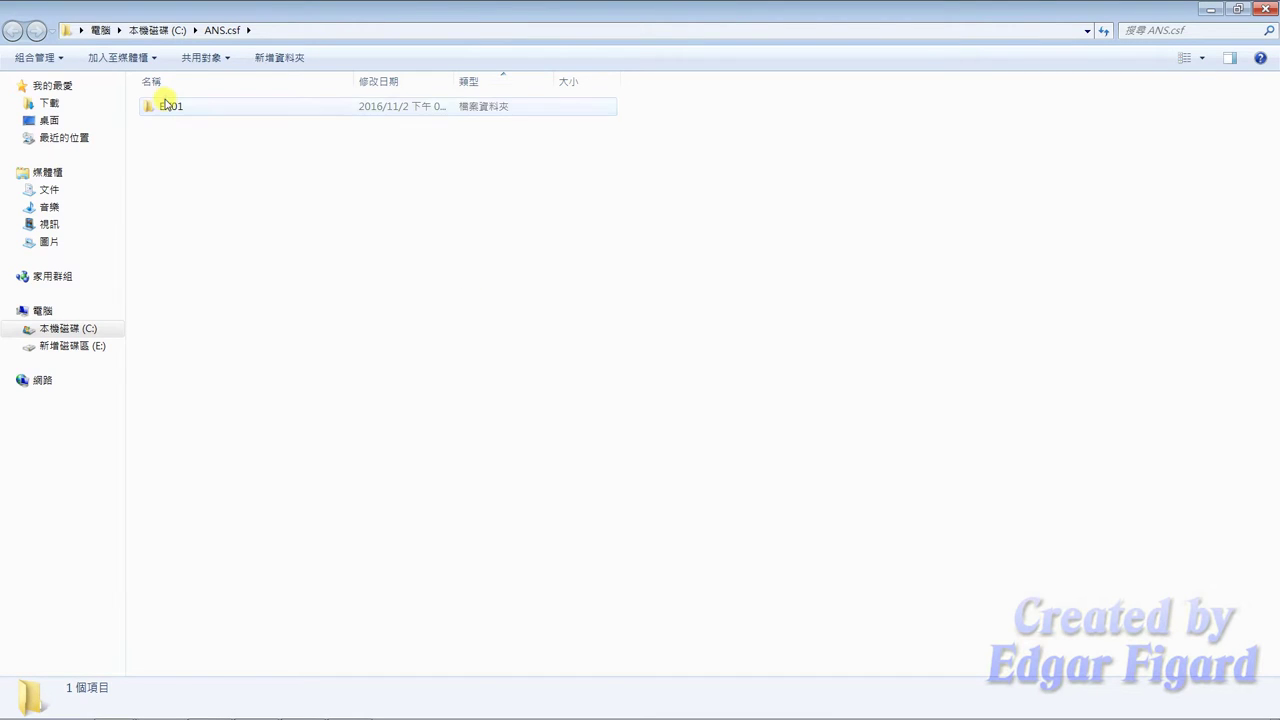
double_click(165, 104)
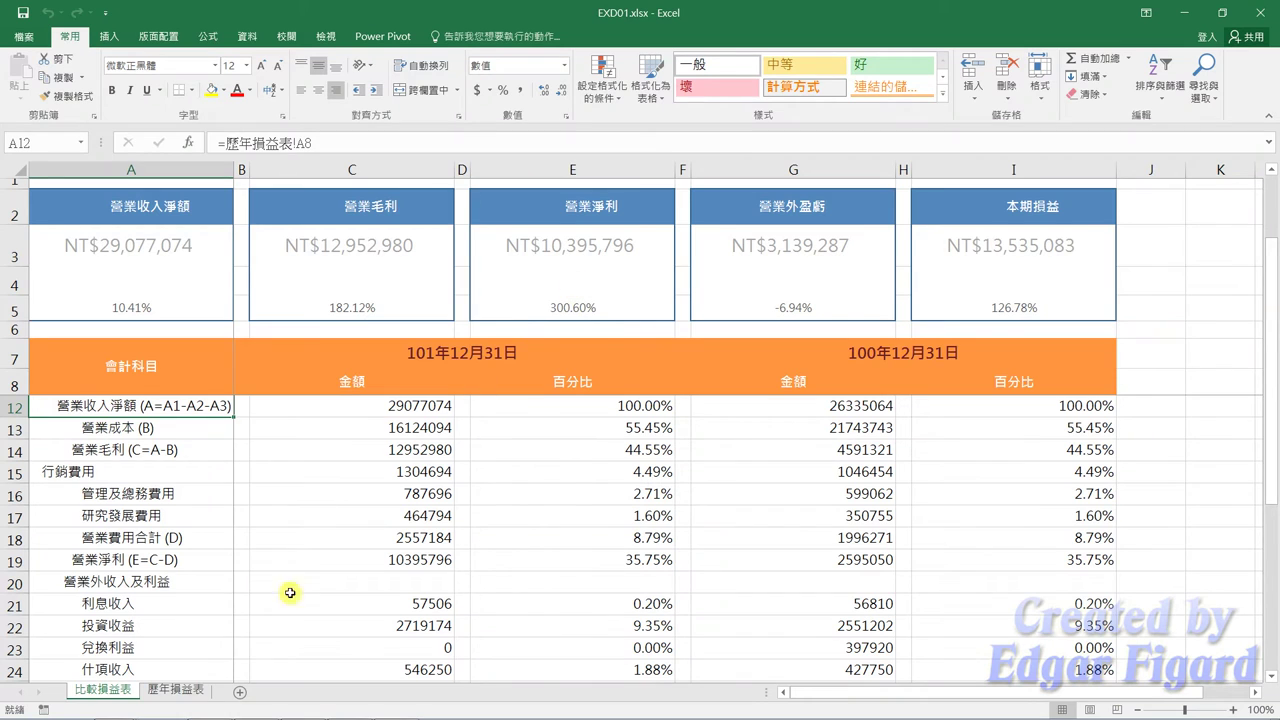
- On the 歷年損益表 sheet, select the account labels A5:A28
click(173, 690)
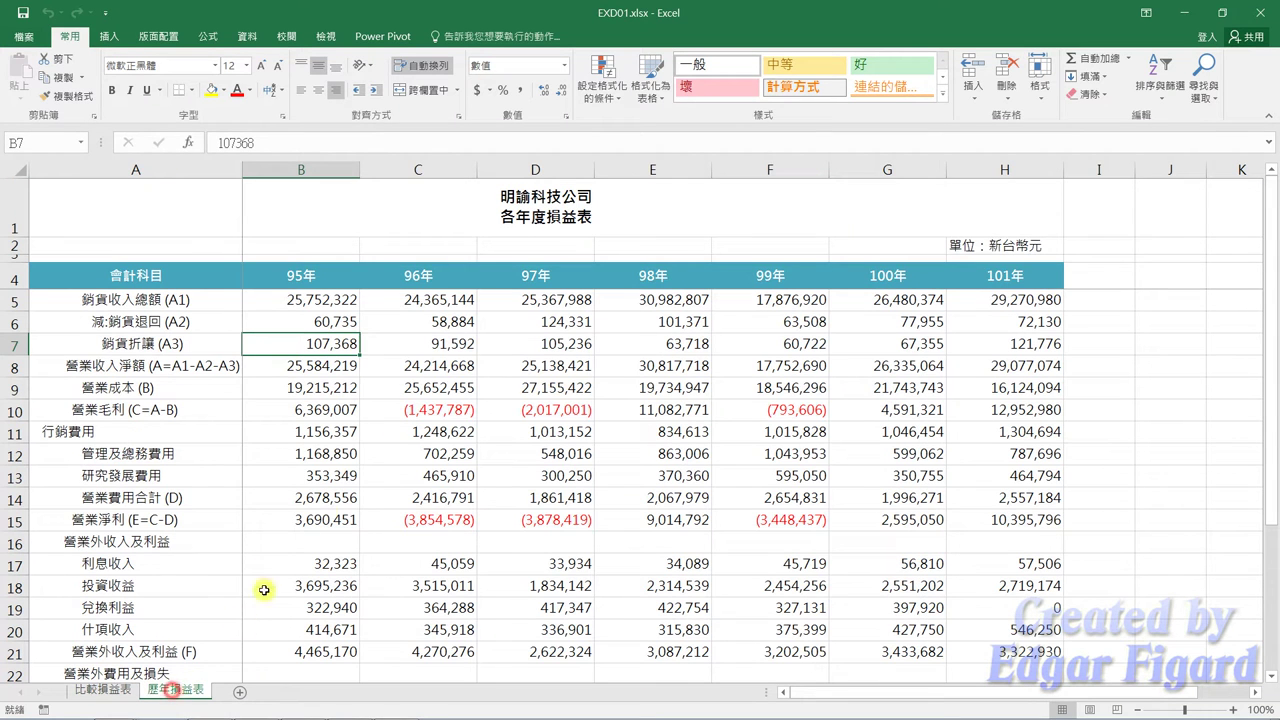
click(286, 322)
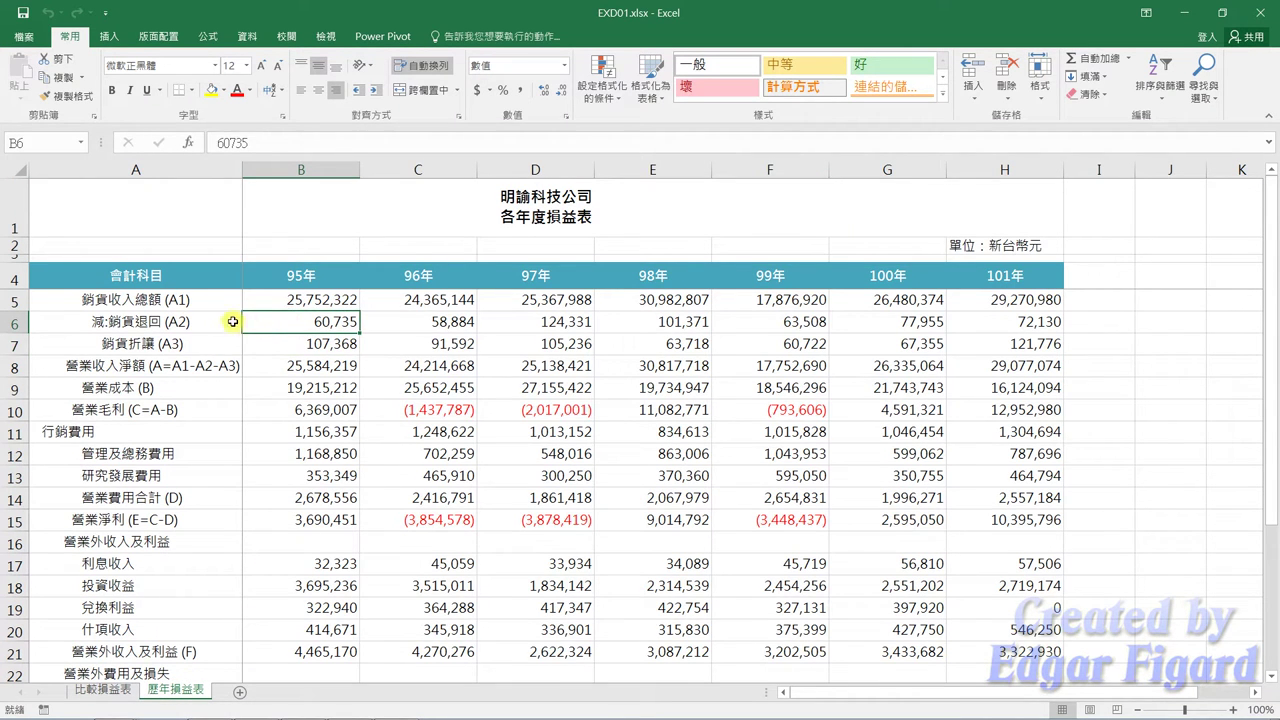
mouse_move(214, 300)
mouse_down()
mouse_move(172, 707)
mouse_move(177, 652)
mouse_up()
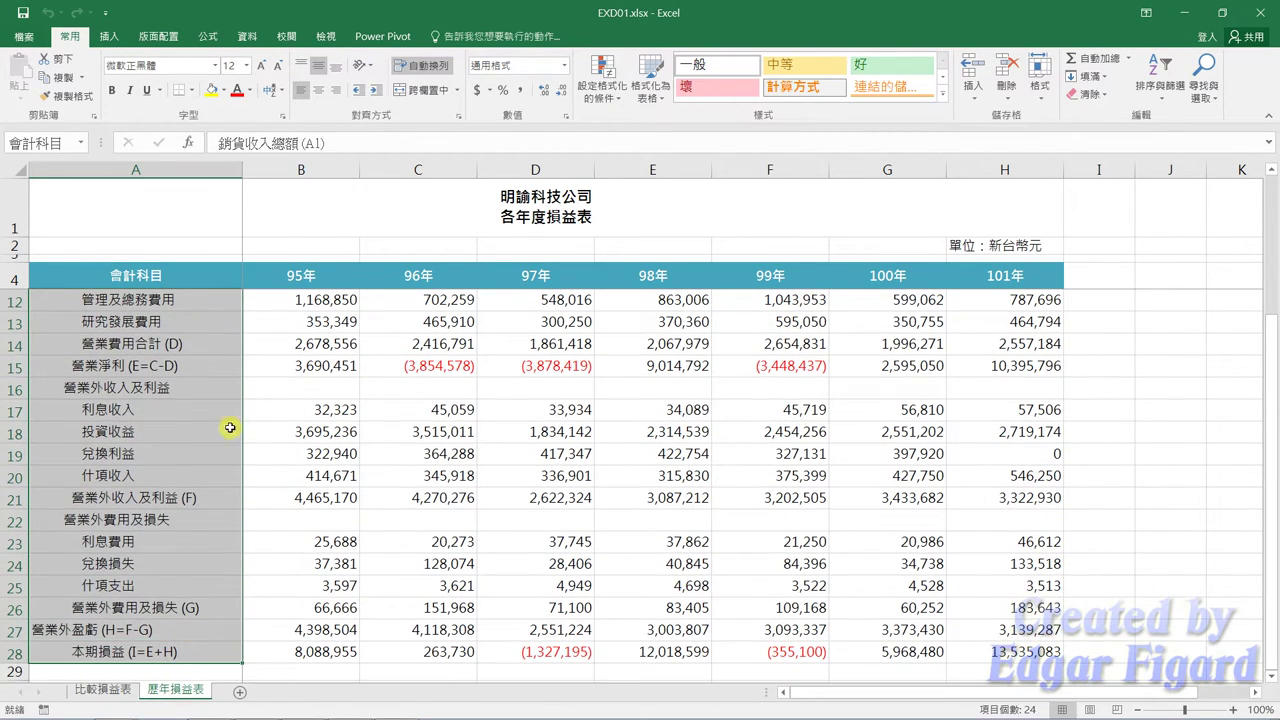
scroll(200, 425, up, 3)
- Replace every space in the column A labels with nothing, making 12 replacements
click(1204, 88)
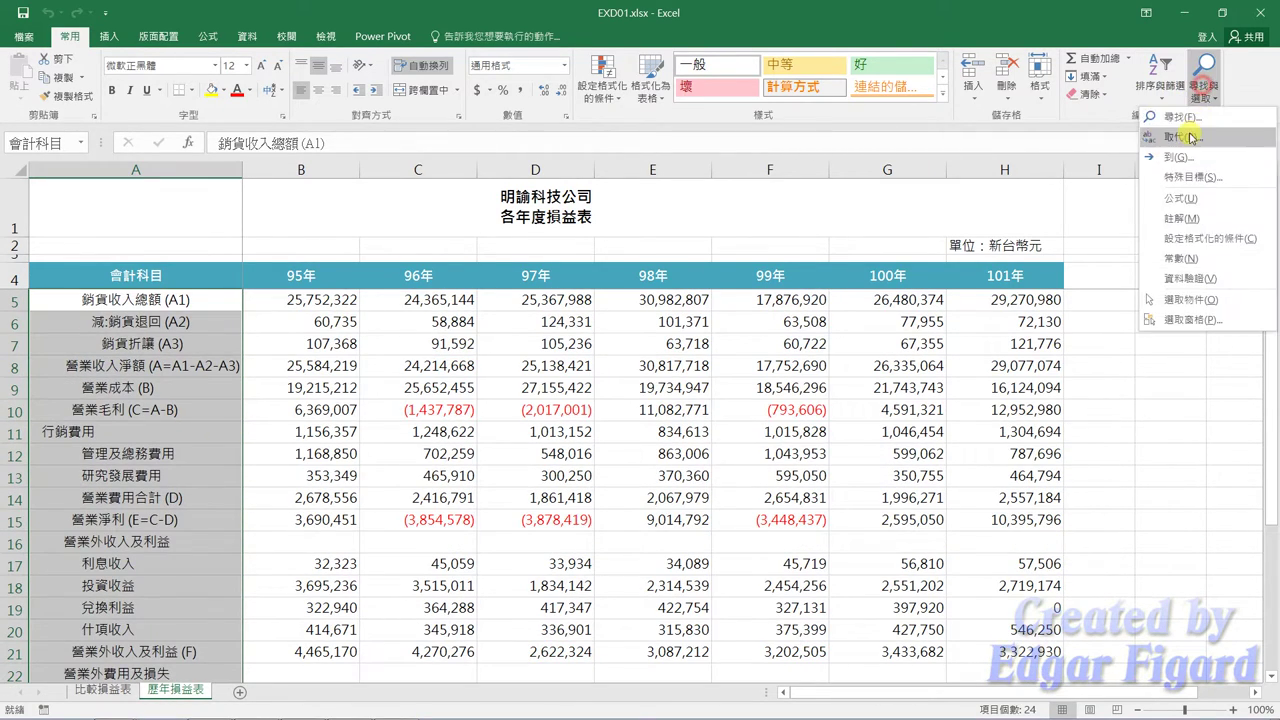
click(1190, 135)
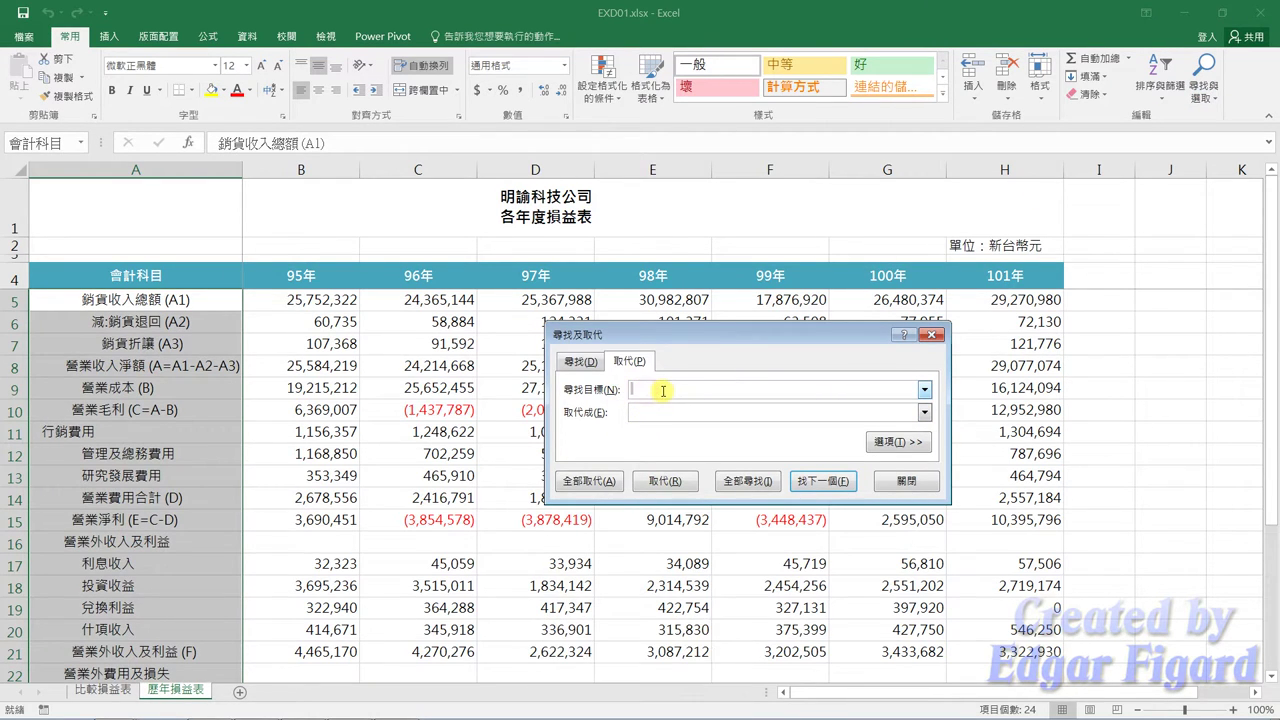
click(588, 481)
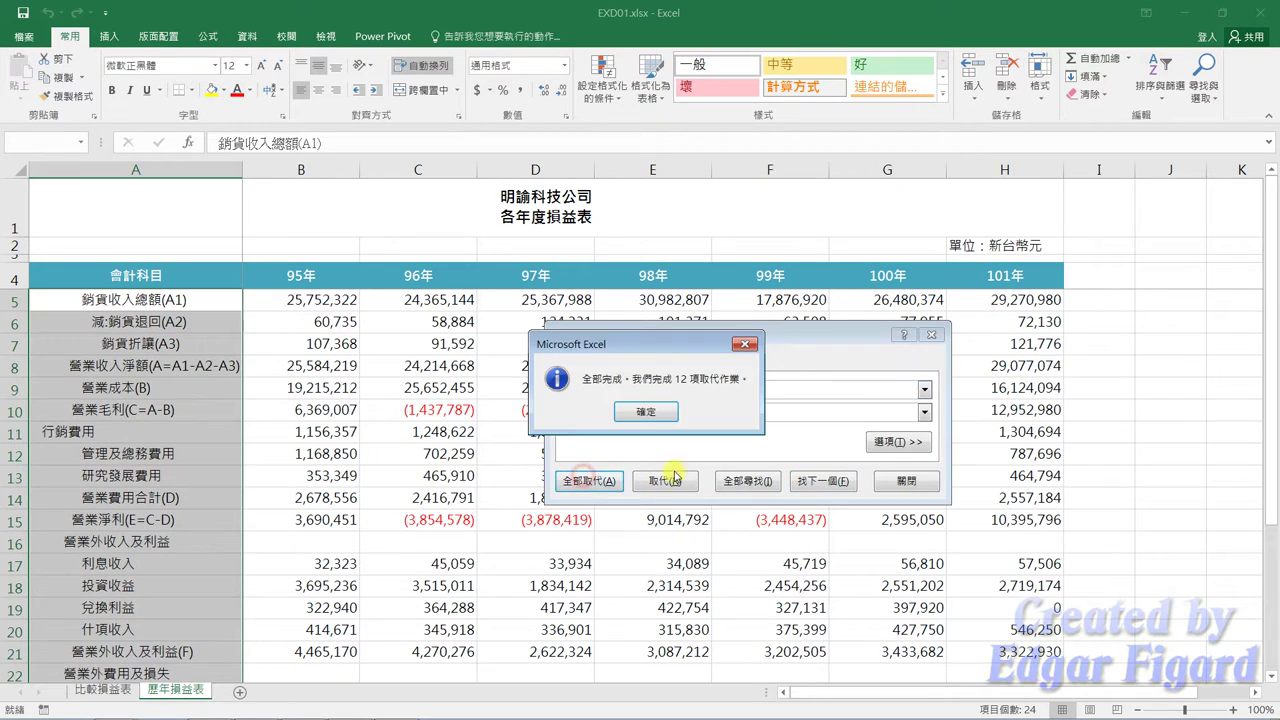
click(646, 411)
click(906, 481)
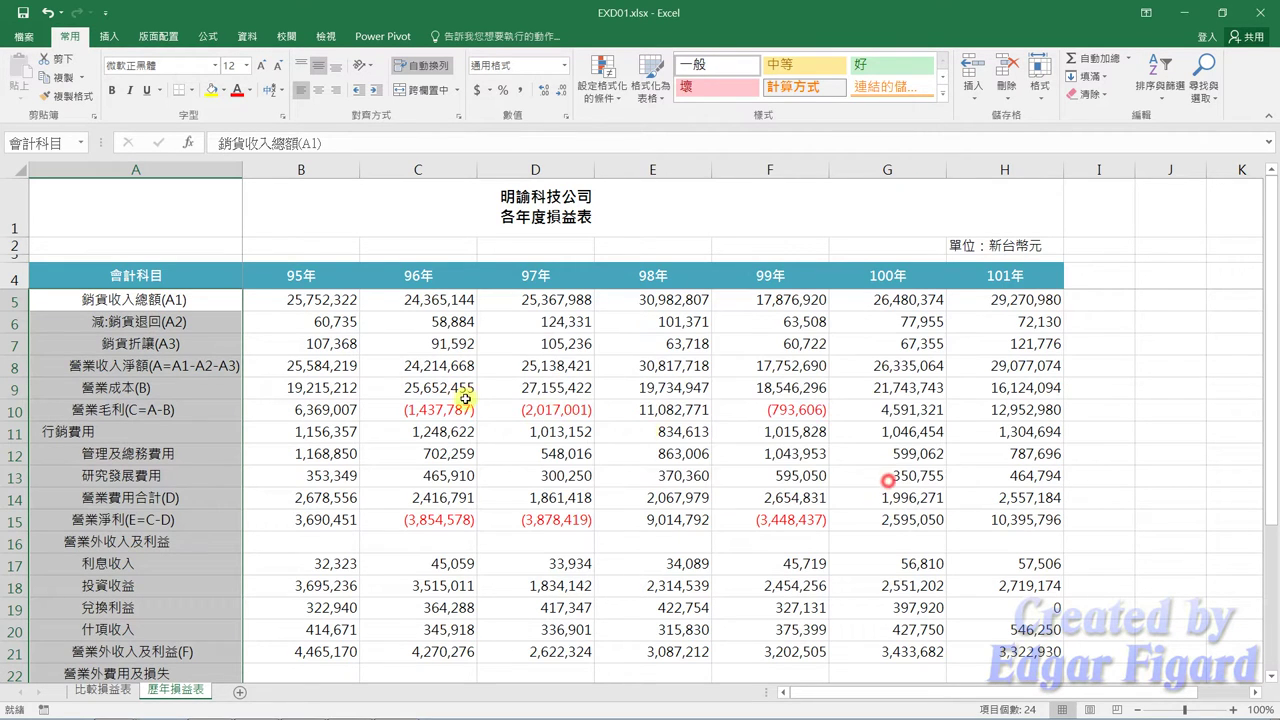
click(398, 386)
- Select every formula cell in the yearly table using Go To Special > Formulas
key(ctrl+g)
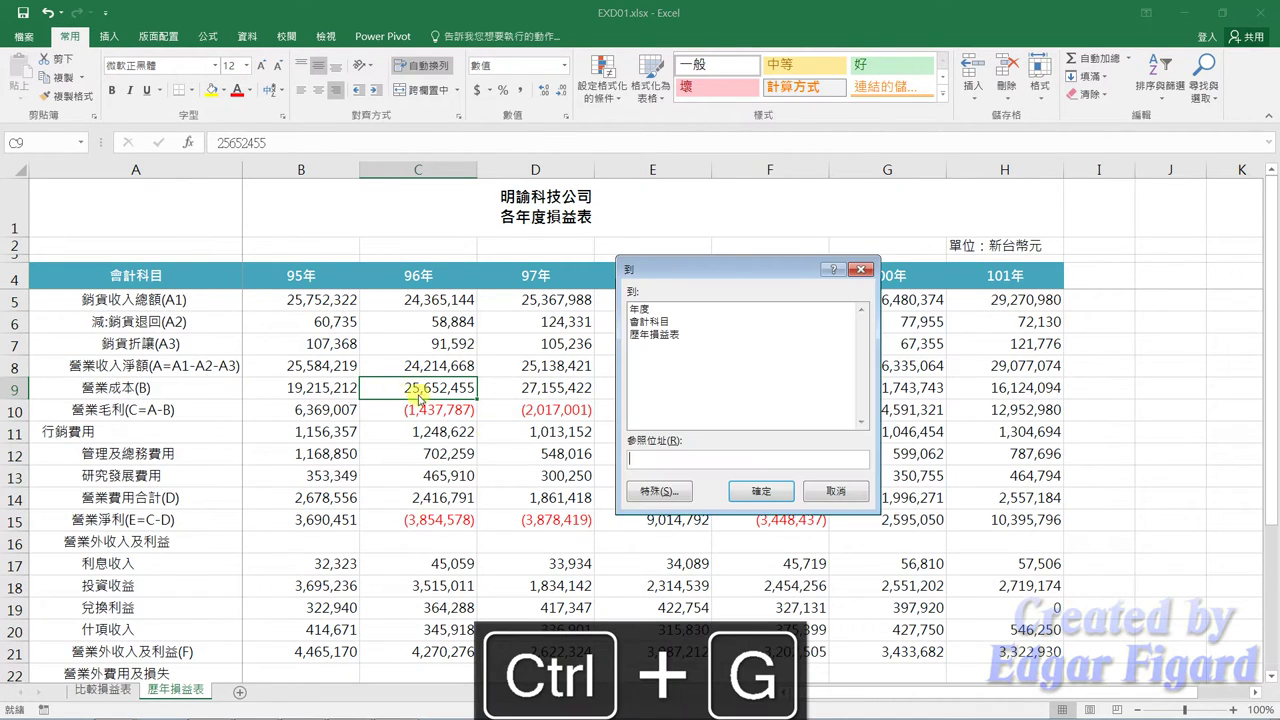
click(648, 492)
click(676, 318)
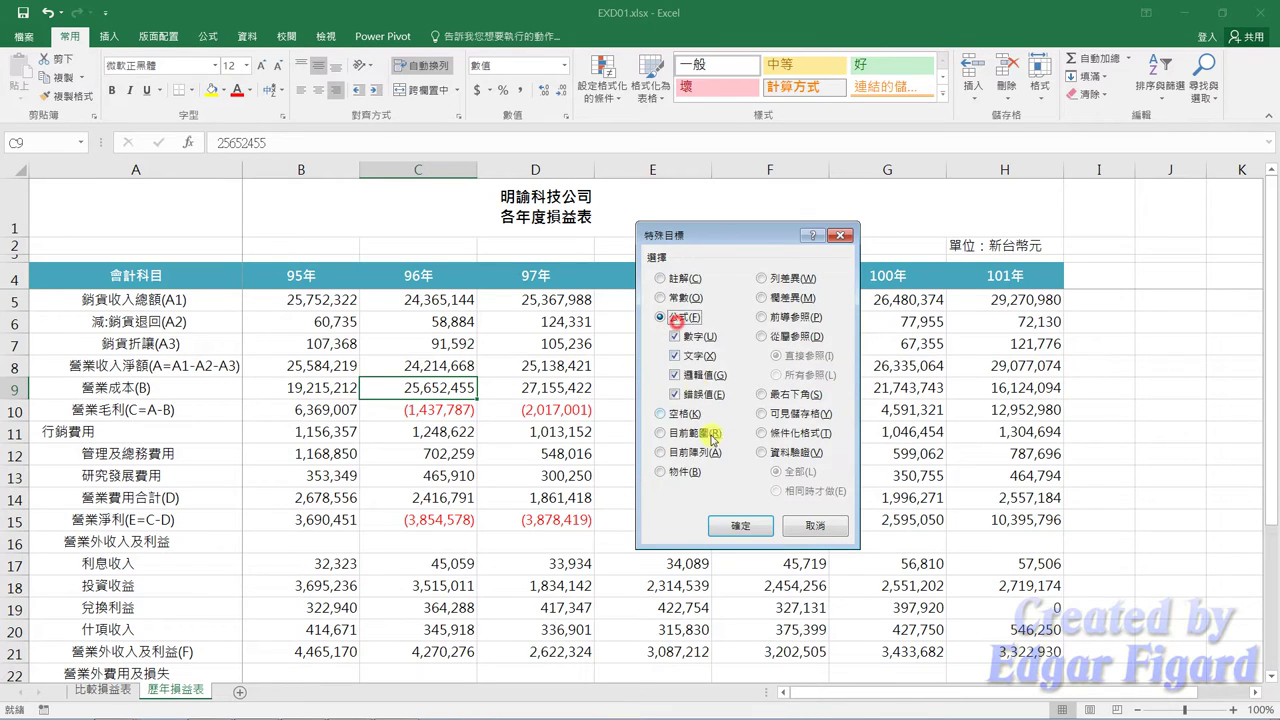
click(740, 525)
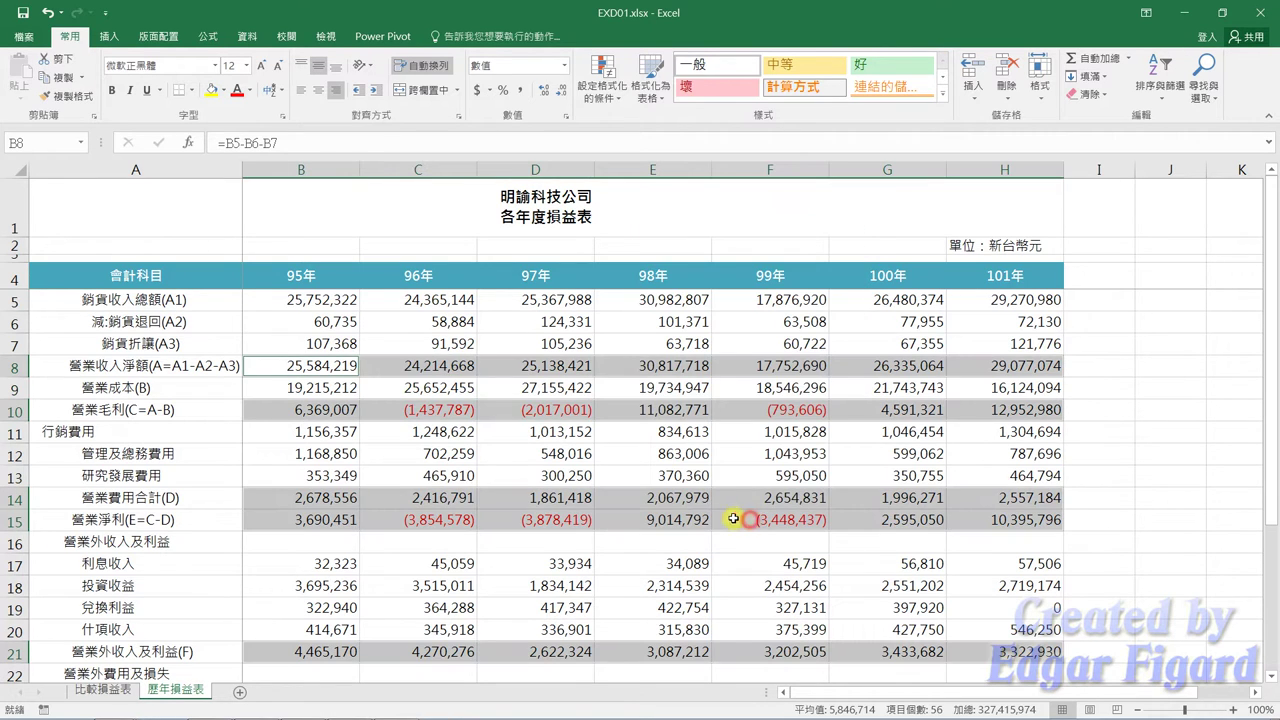
- Format the formula cells as $ currency, 0 decimals, red parenthesised negatives
right_click(350, 365)
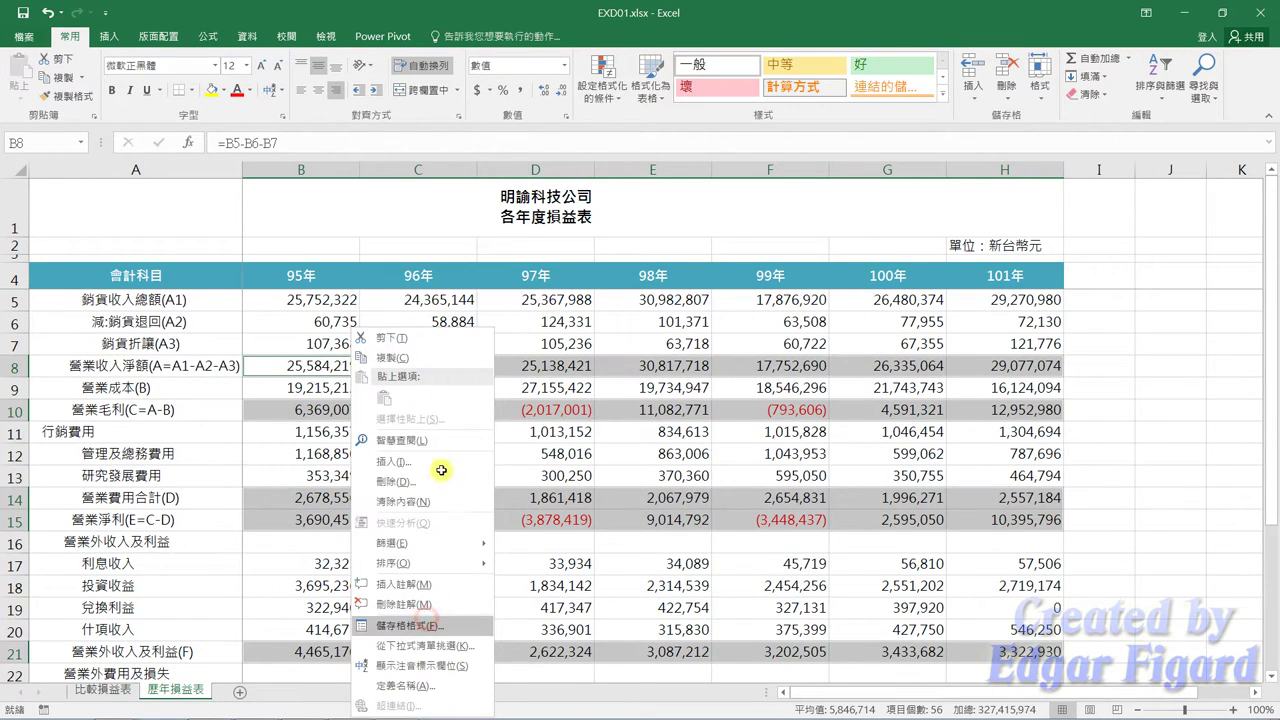
click(410, 625)
click(222, 377)
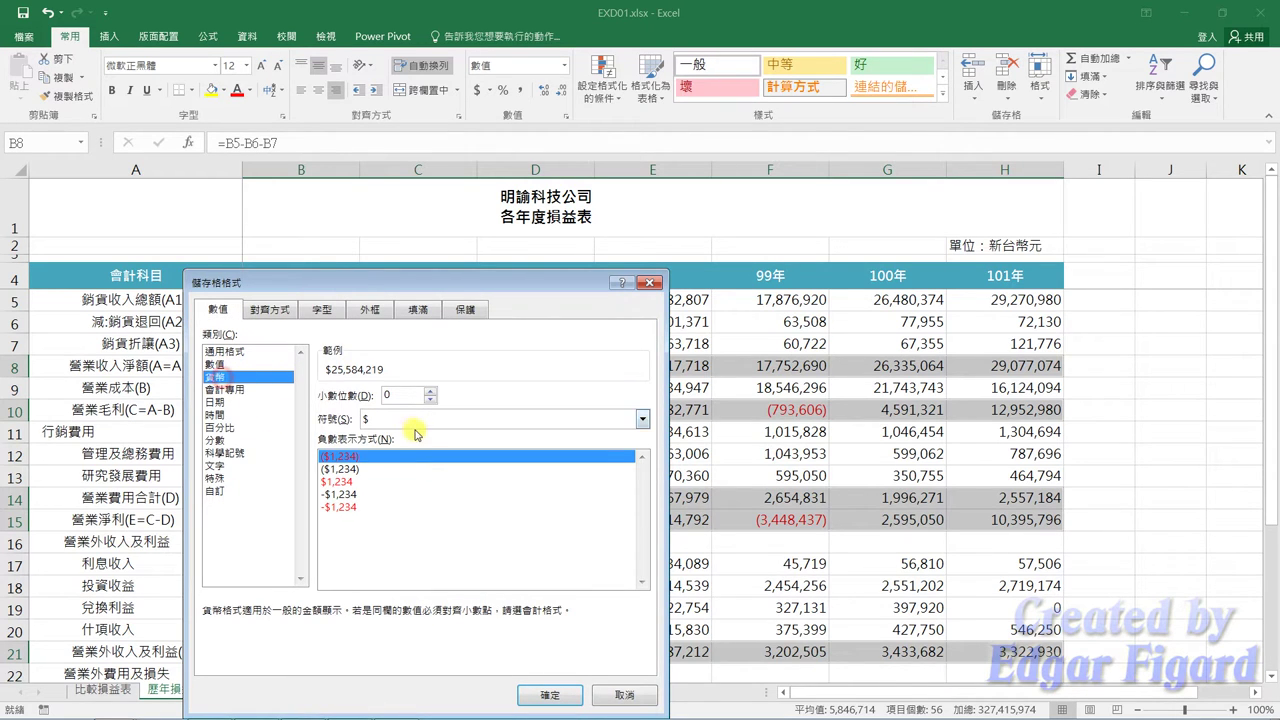
click(558, 693)
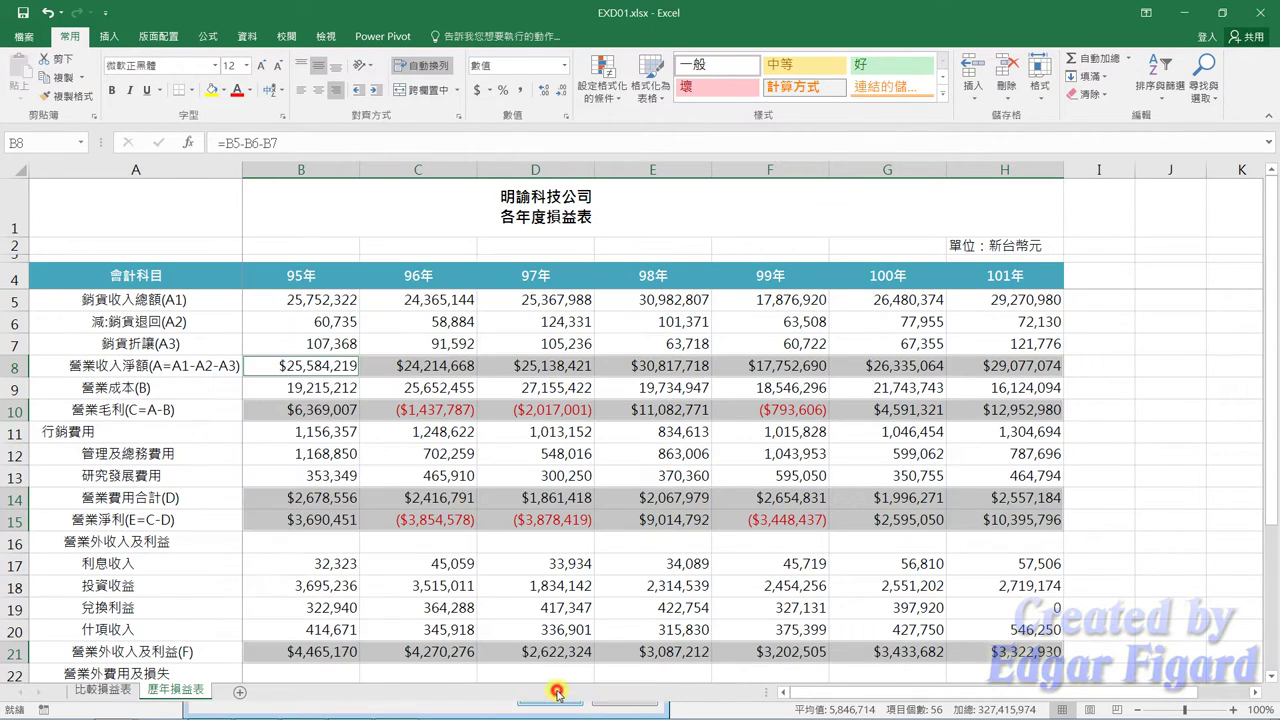
click(184, 366)
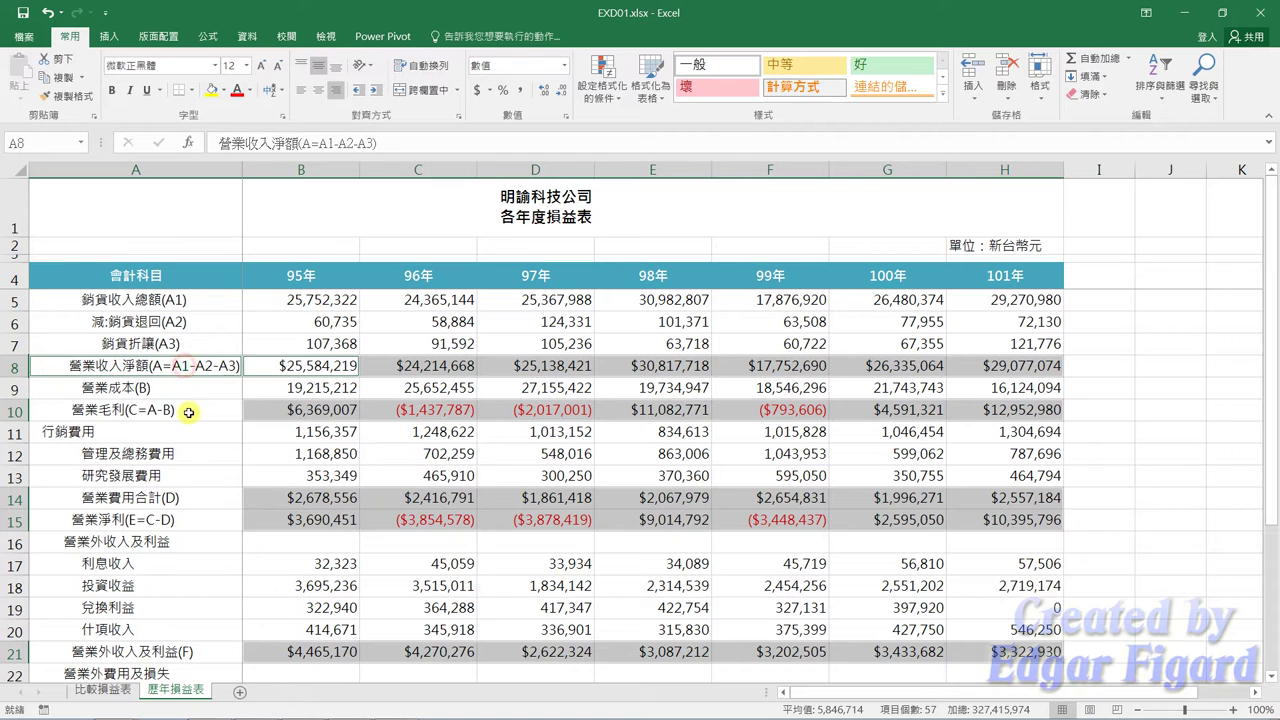
- Add the row 10, 15, 21 and 26 labels and fill the total rows light blue
click(188, 411)
click(192, 520)
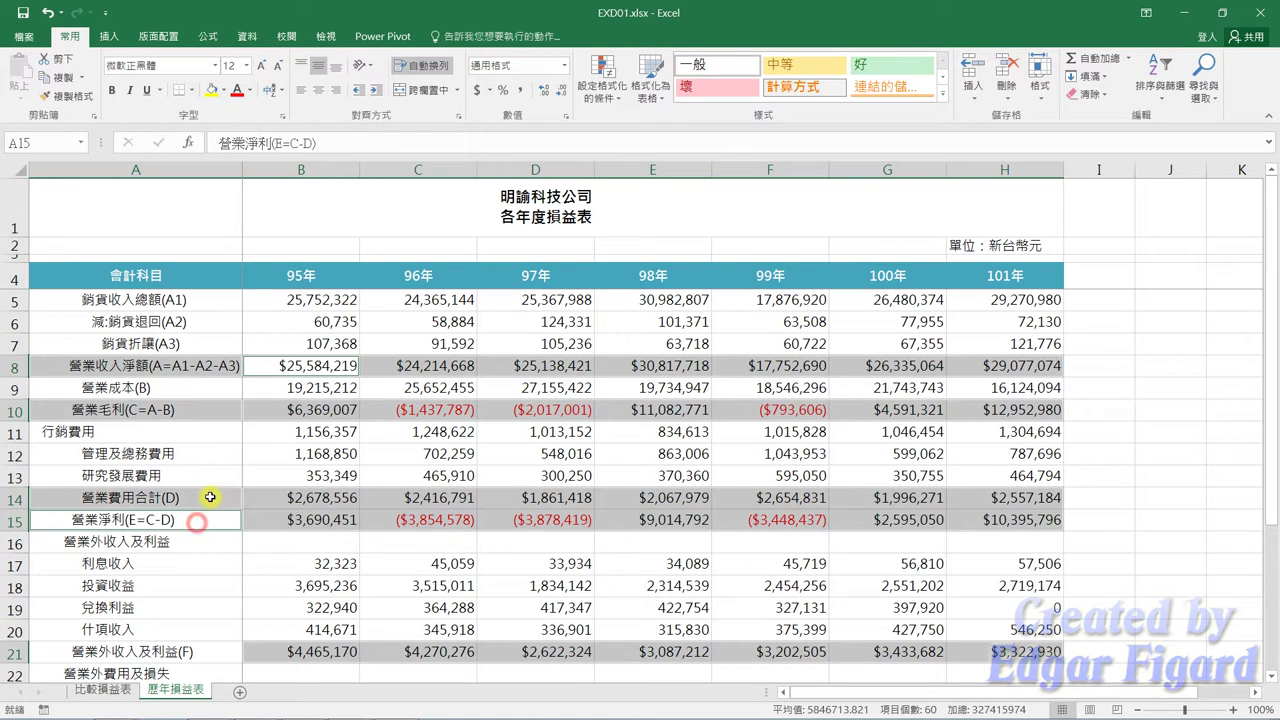
scroll(192, 521, down, 2)
click(192, 521)
scroll(192, 521, down, 2)
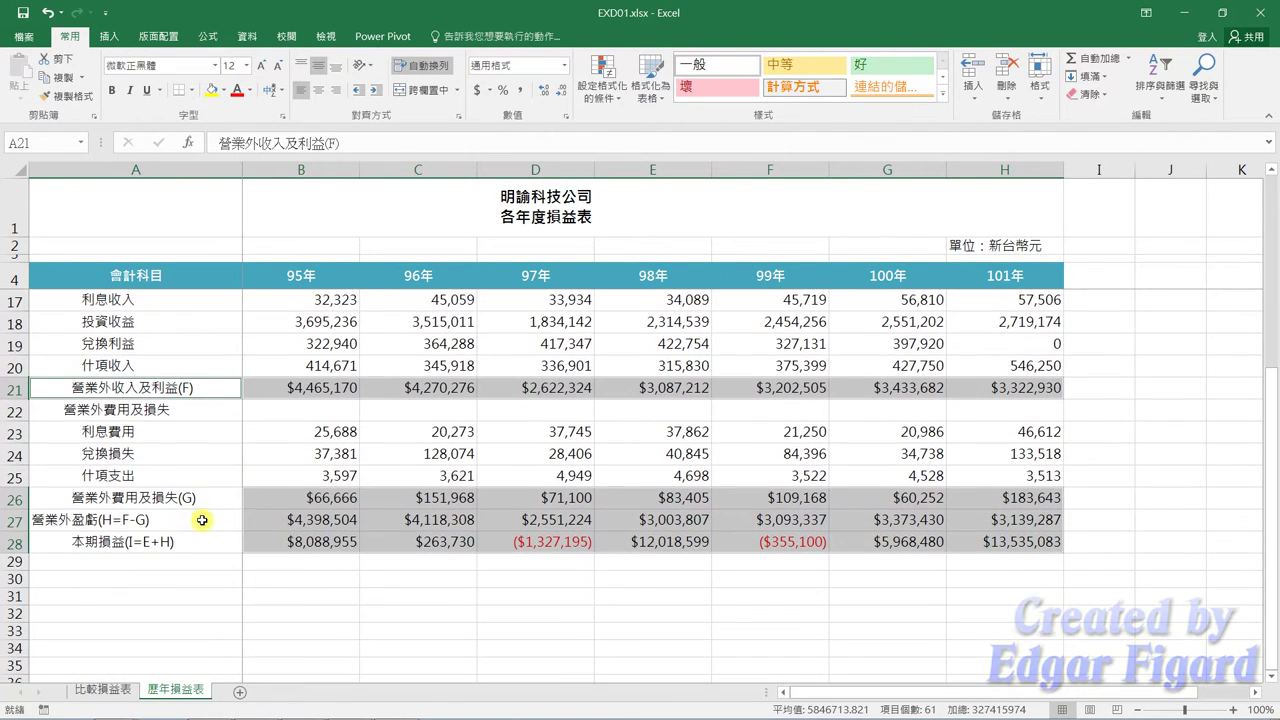
click(208, 498)
scroll(213, 535, up, 4)
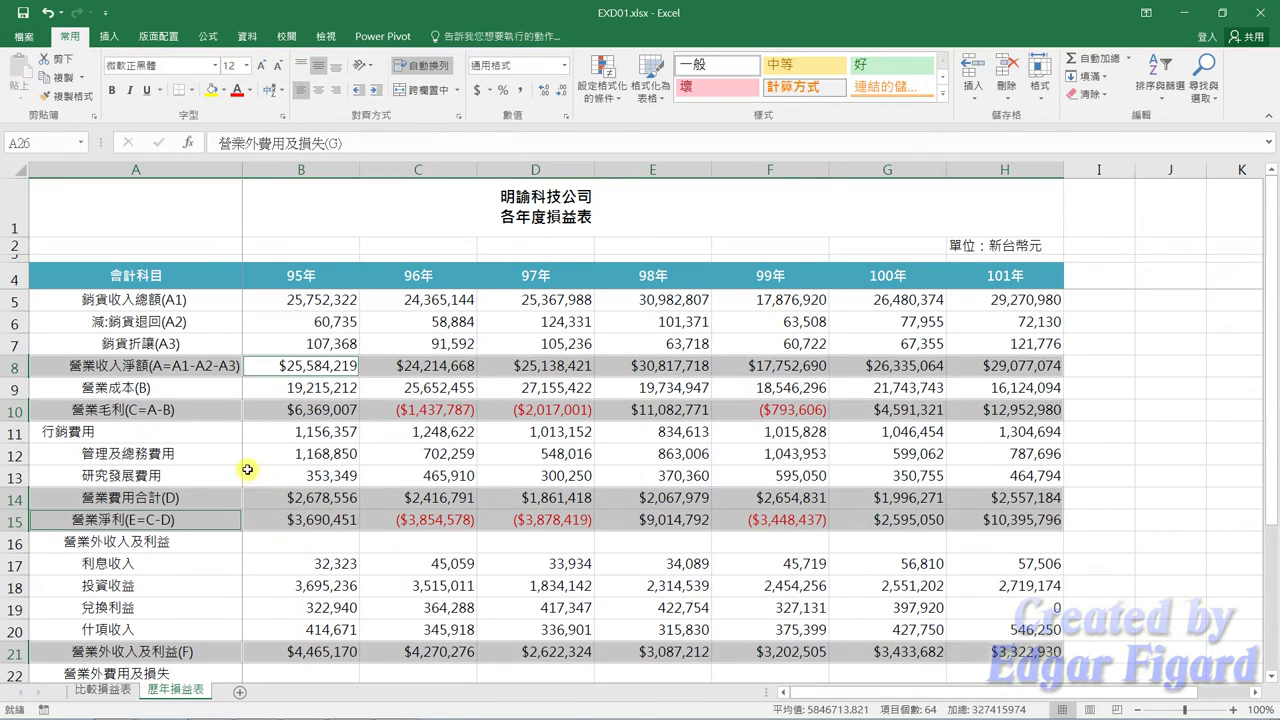
click(224, 90)
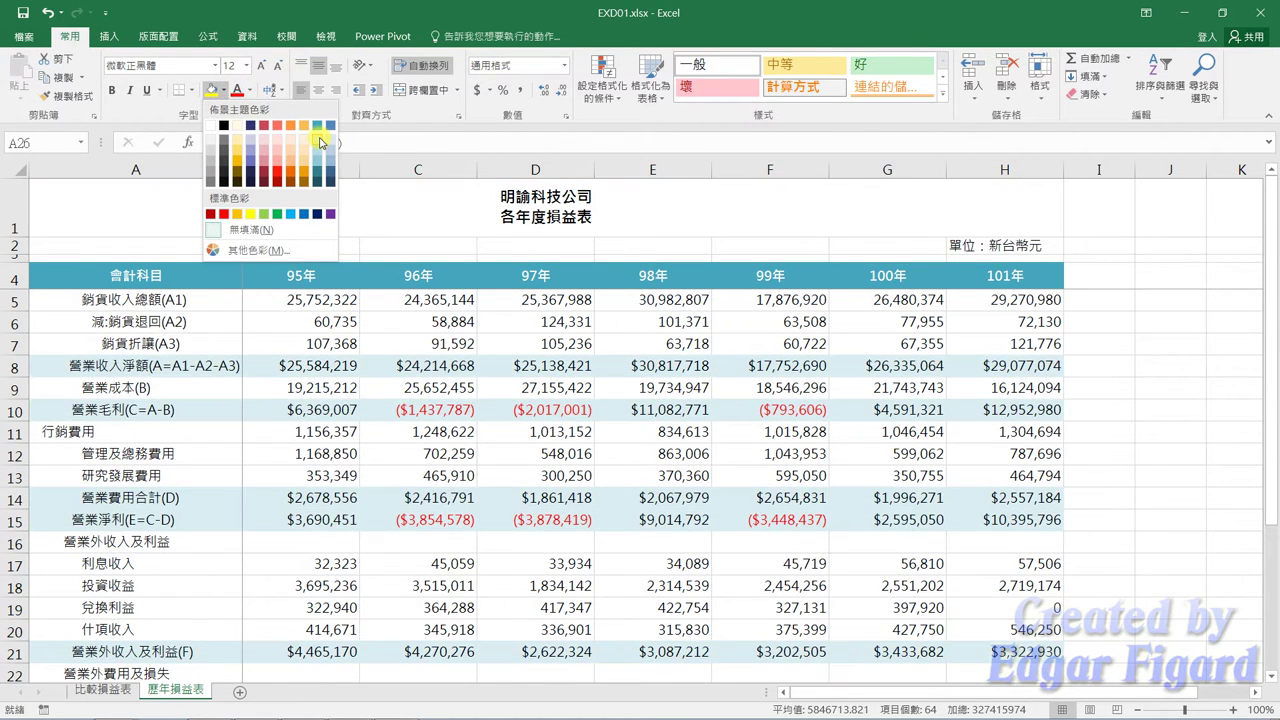
click(318, 146)
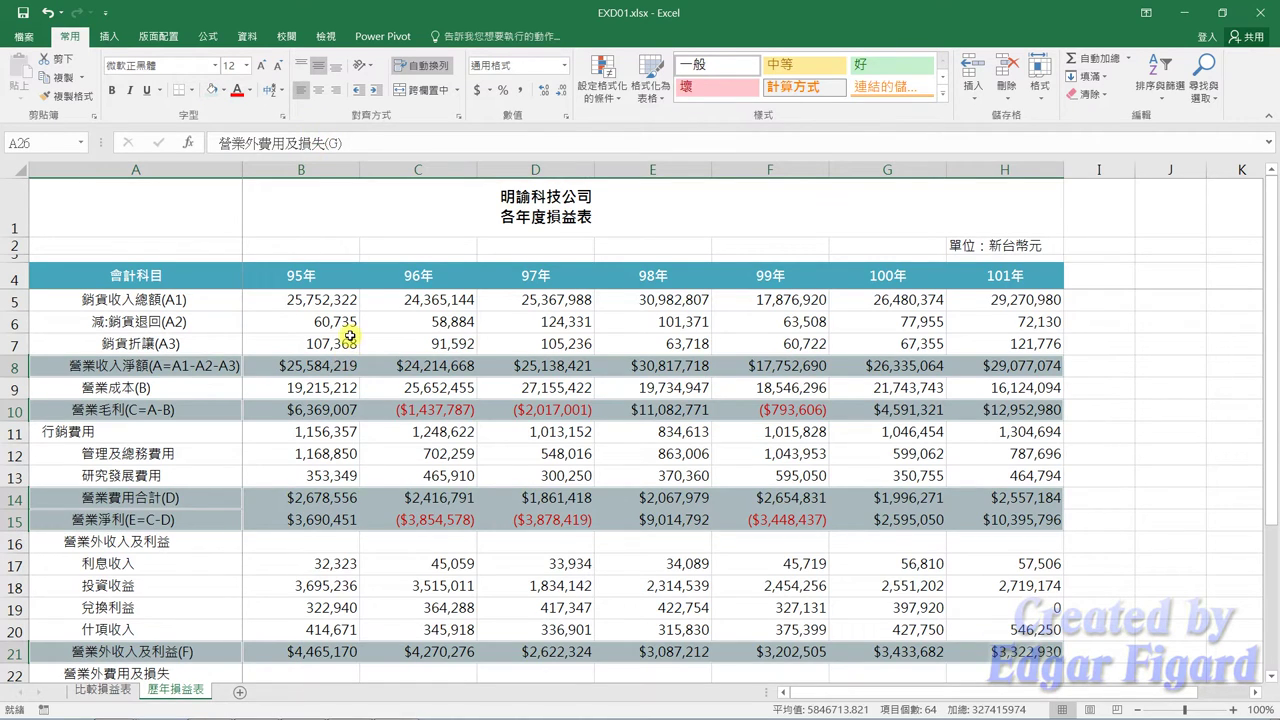
- Select all constant number cells in the yearly table via Go To Special > Constants
mouse_move(337, 300)
mouse_down()
mouse_move(1020, 712)
mouse_move(1090, 675)
mouse_up()
scroll(754, 513, up, 2)
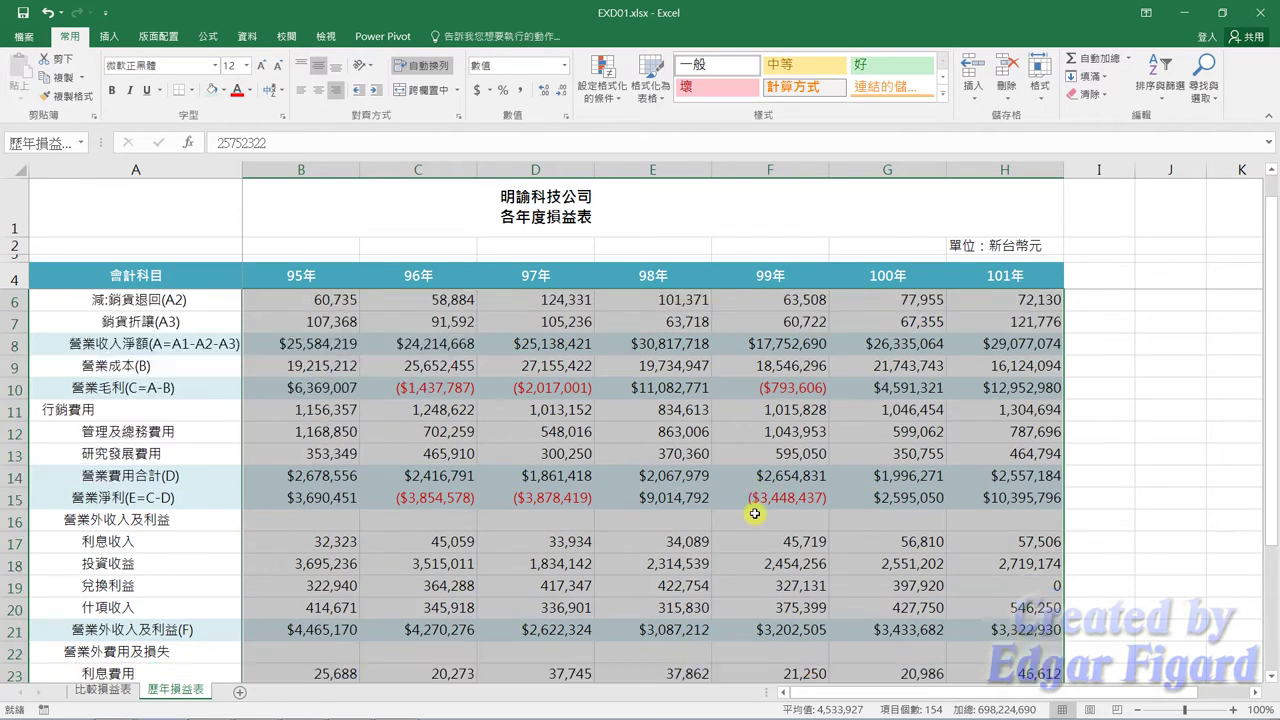
scroll(754, 513, up, 1)
key(ctrl+g)
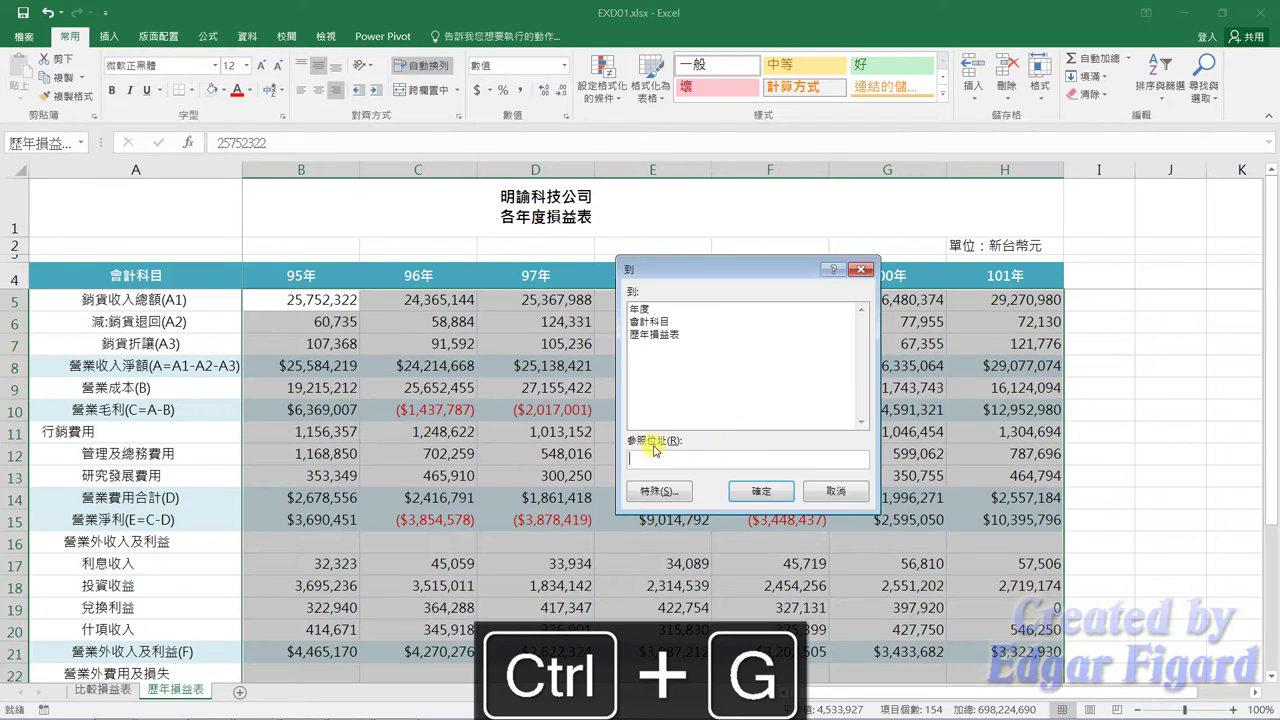
click(659, 491)
click(684, 297)
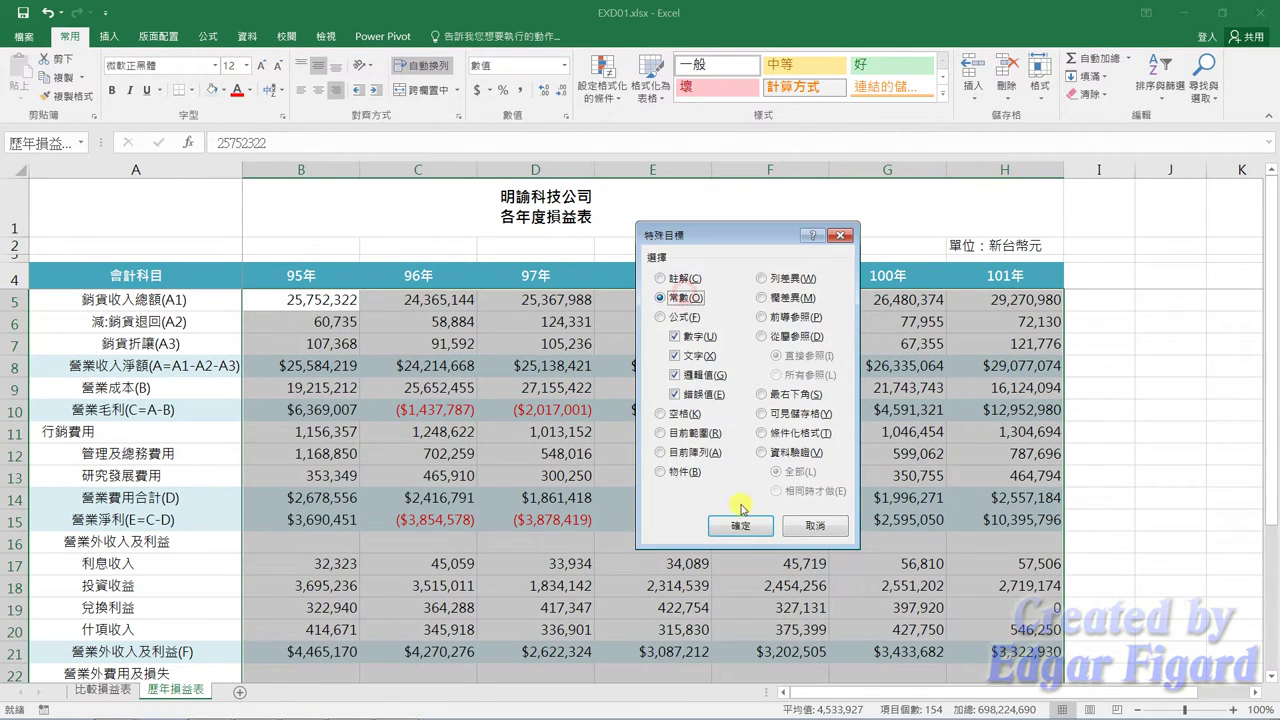
click(739, 525)
- Format the constants as currency with no symbol and 0 decimals
right_click(498, 324)
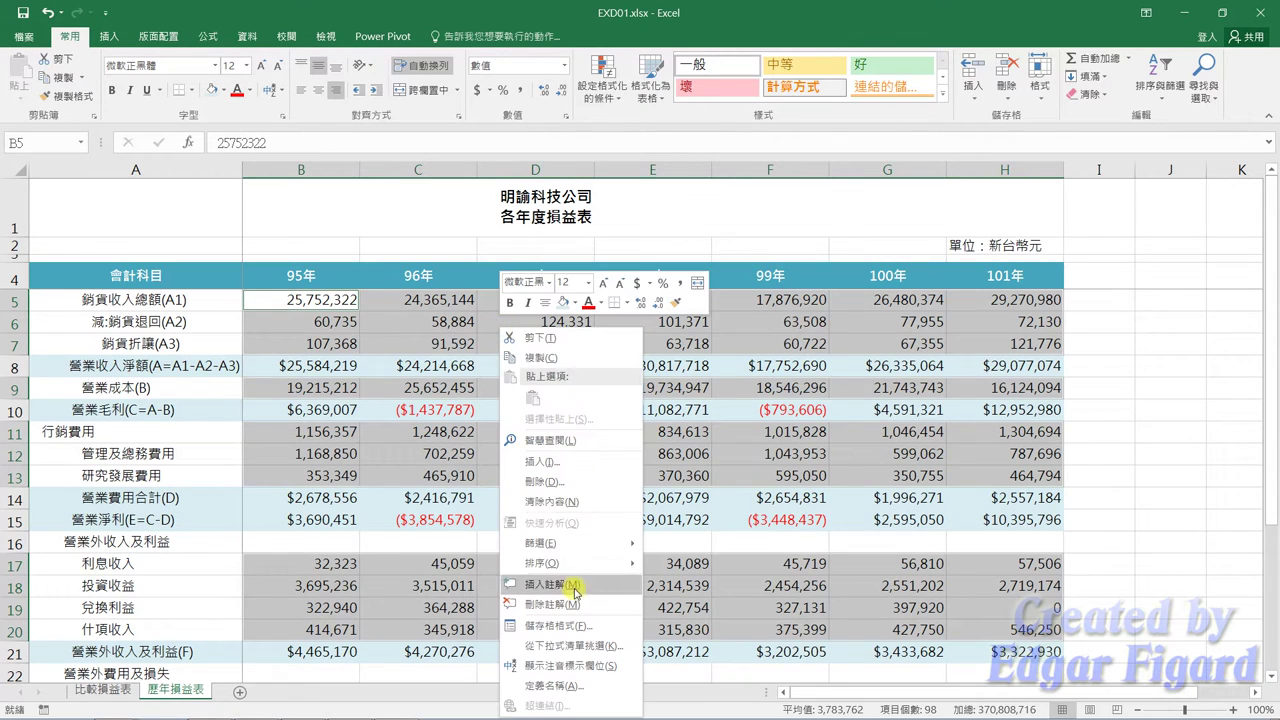
click(570, 626)
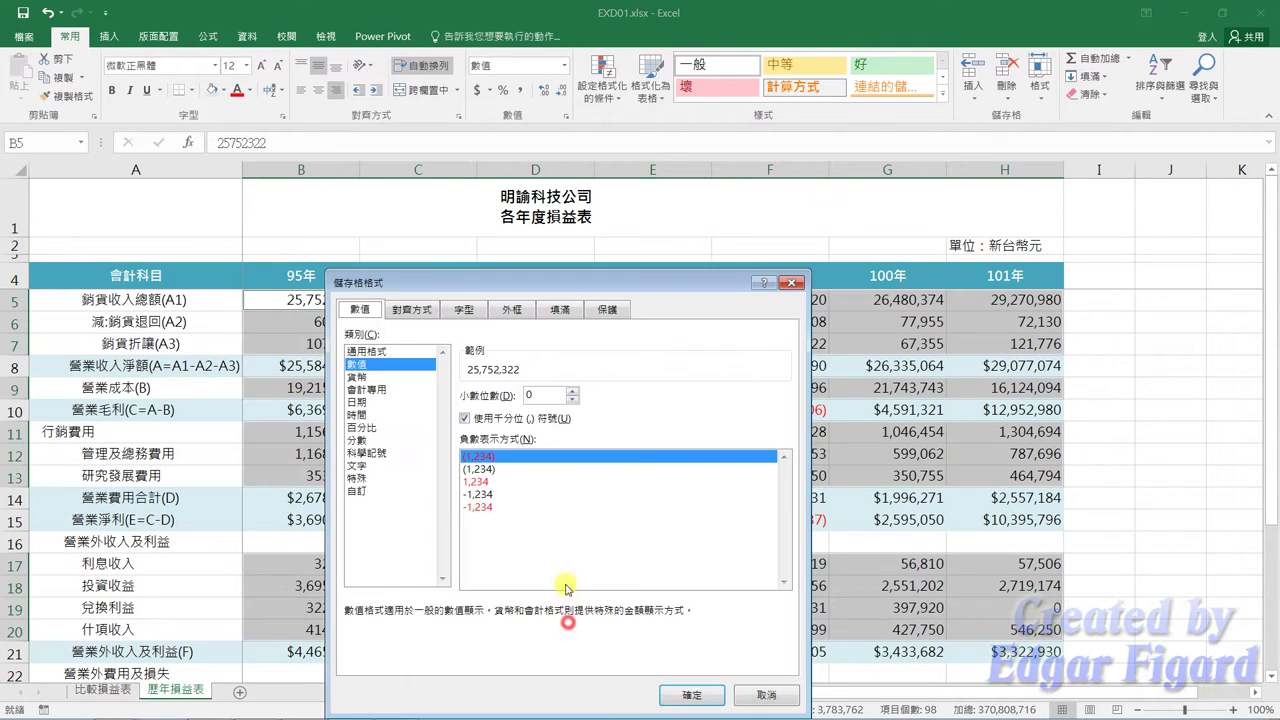
click(357, 377)
click(537, 419)
click(540, 433)
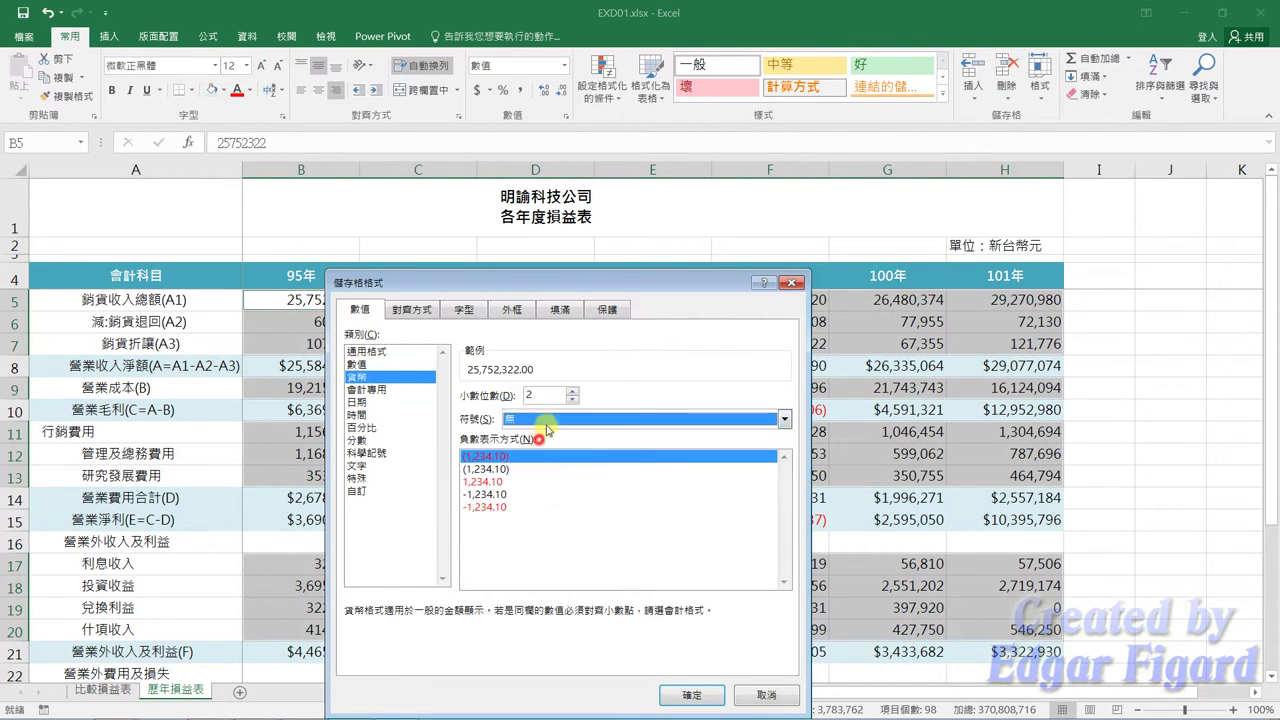
click(572, 400)
click(572, 400)
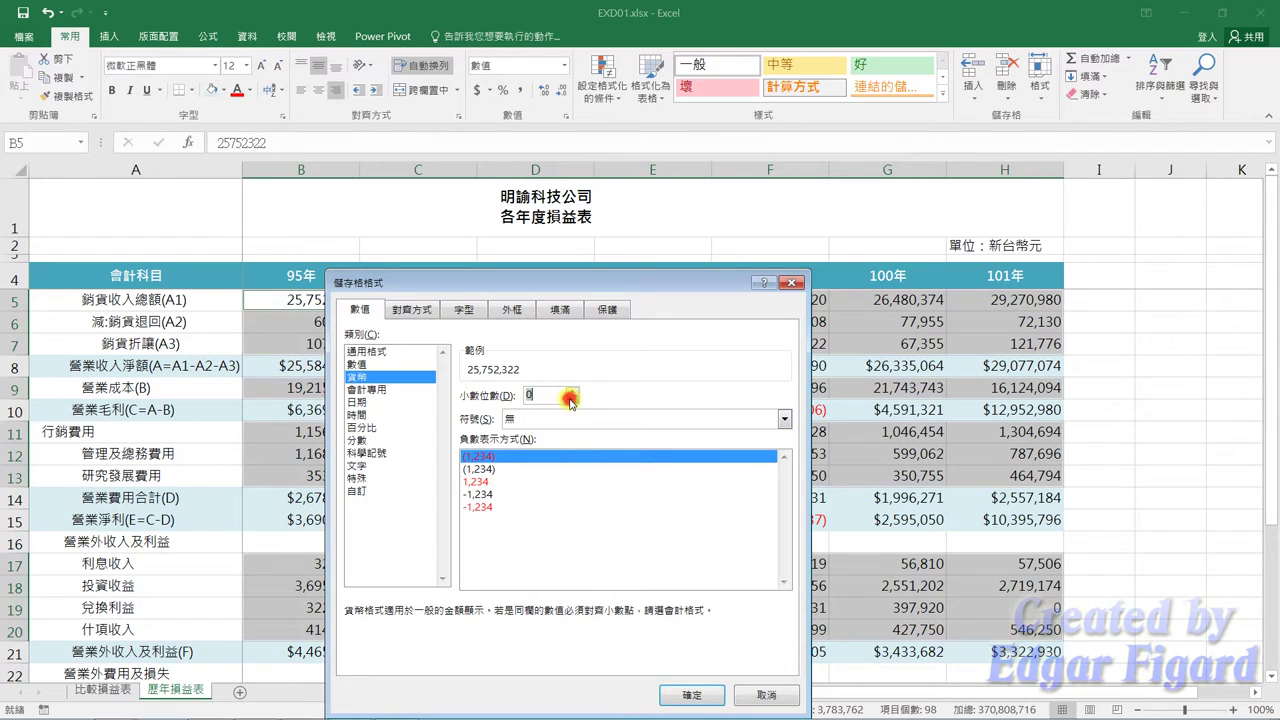
click(690, 693)
- Turn off Wrap Text for the yearly figures B5:H28
drag(333, 305, 1003, 700)
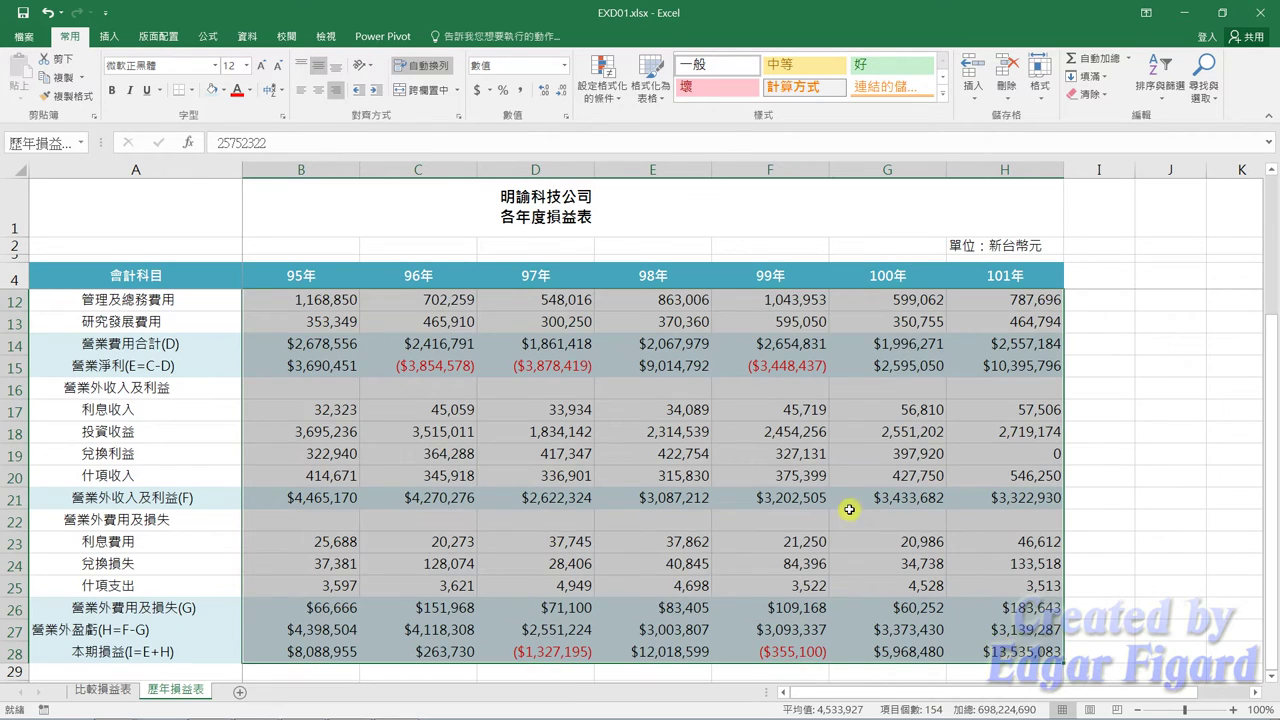
scroll(850, 500, up, 3)
right_click(851, 427)
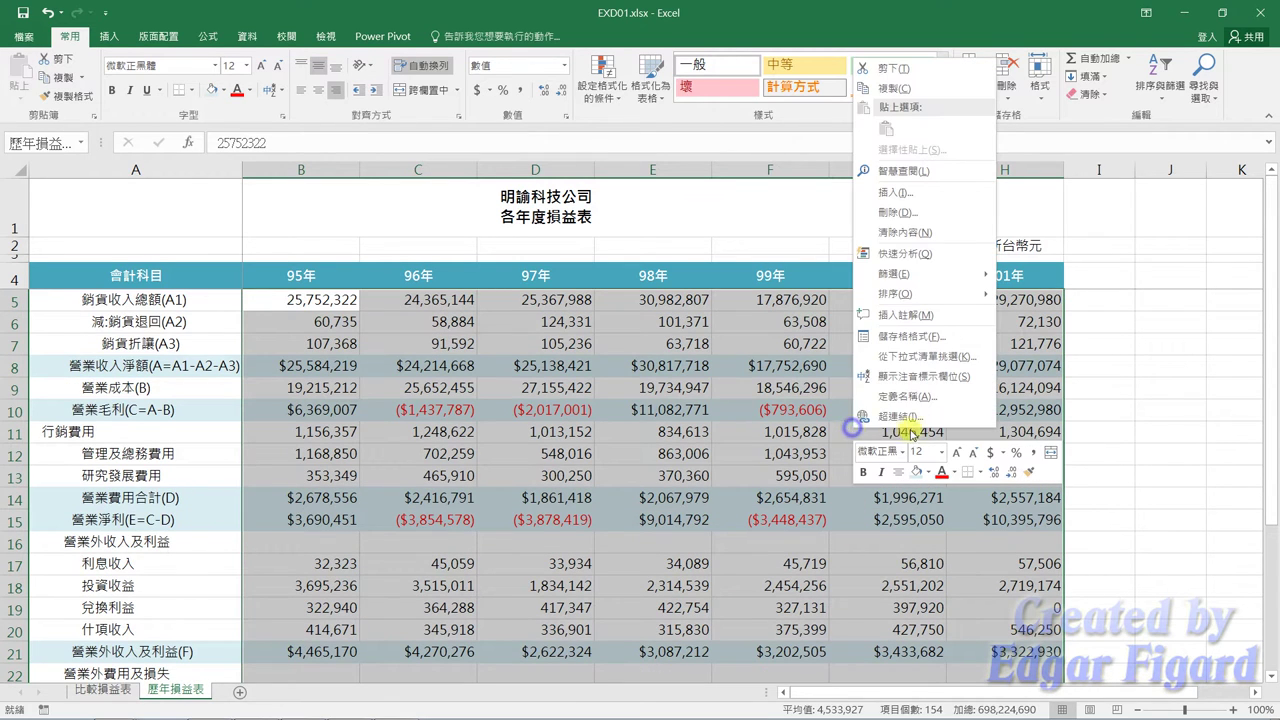
click(940, 340)
click(783, 148)
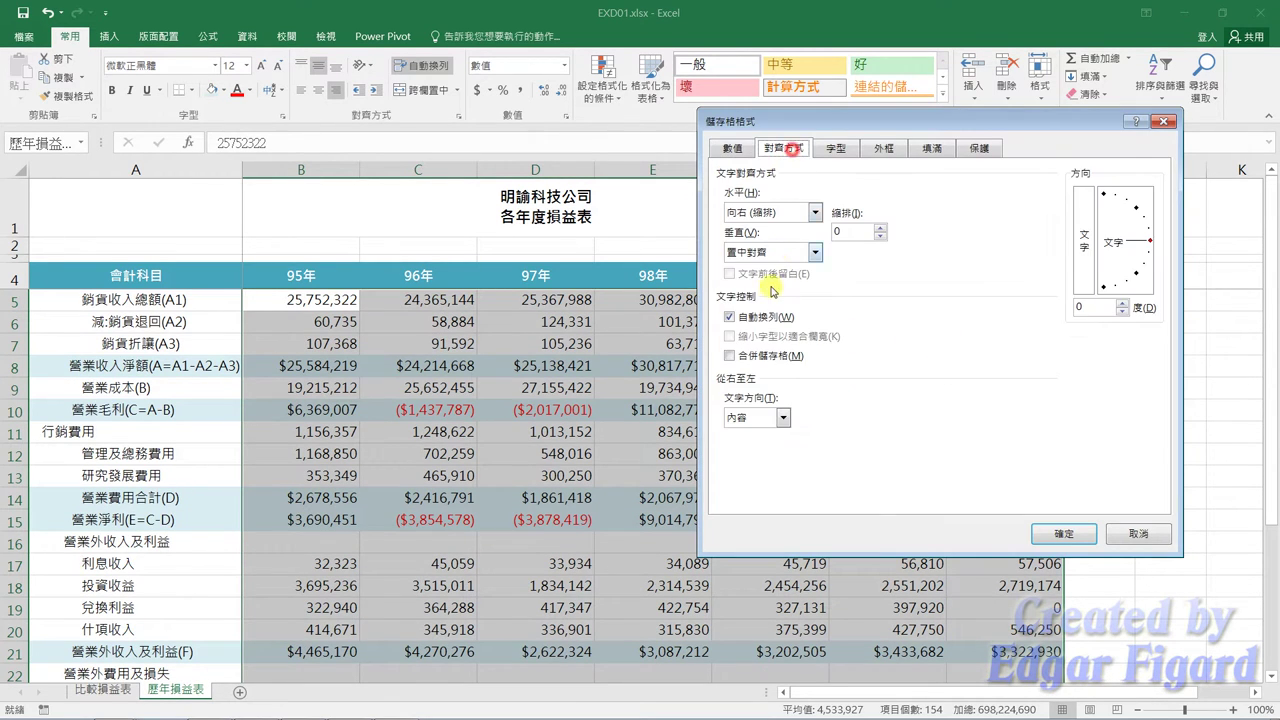
click(760, 316)
click(1062, 533)
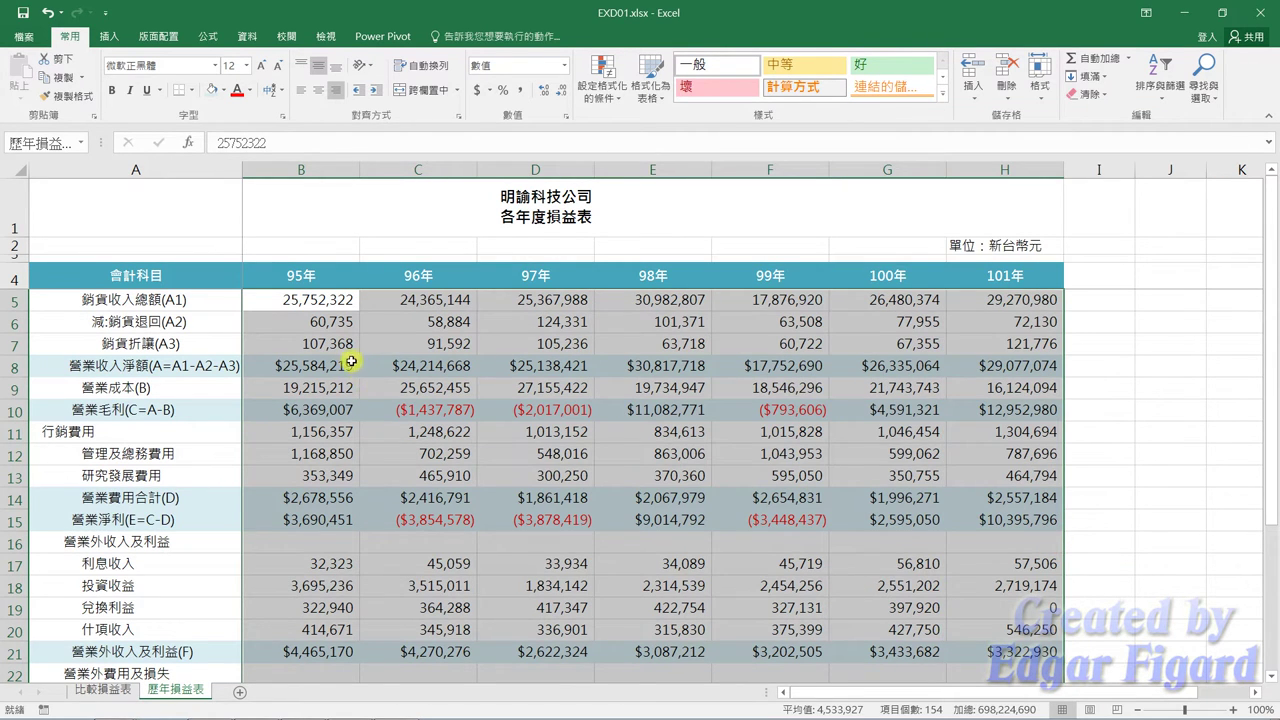
- Copy the 95年 figures in column B, B5:B28
mouse_move(337, 296)
mouse_down()
mouse_move(310, 678)
mouse_move(307, 658)
mouse_up()
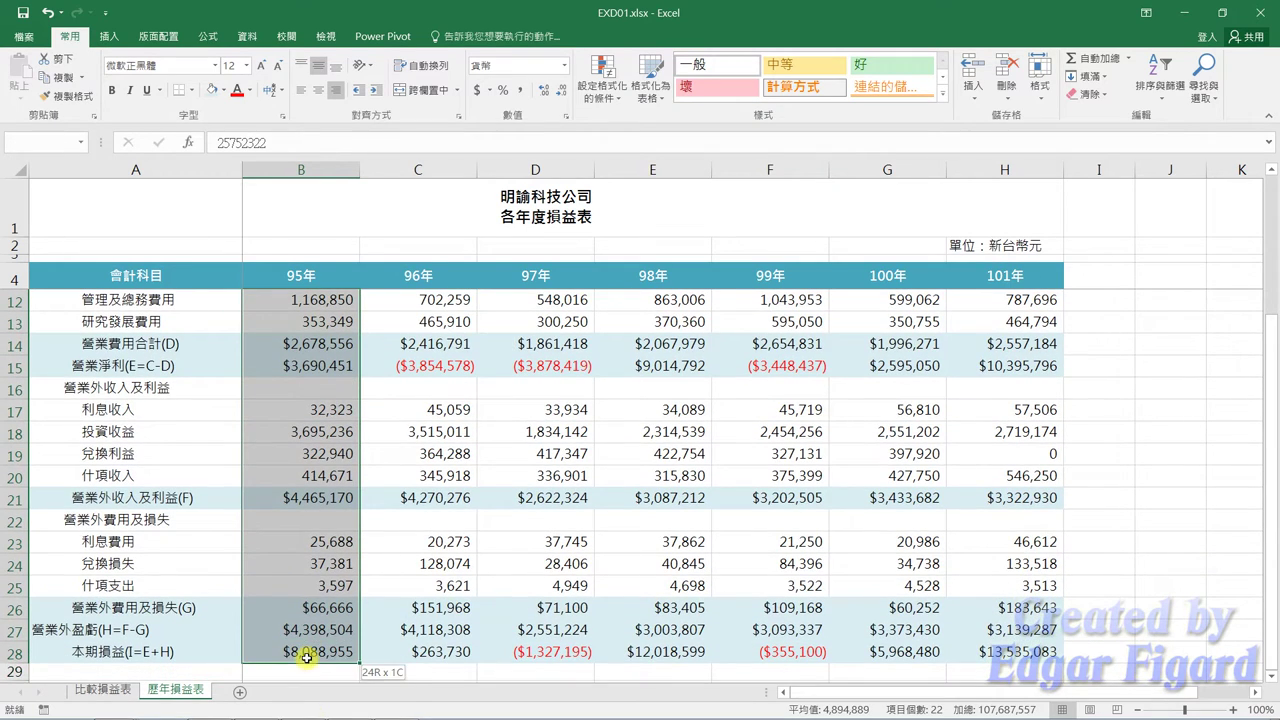
scroll(251, 503, up, 3)
key(ctrl+c)
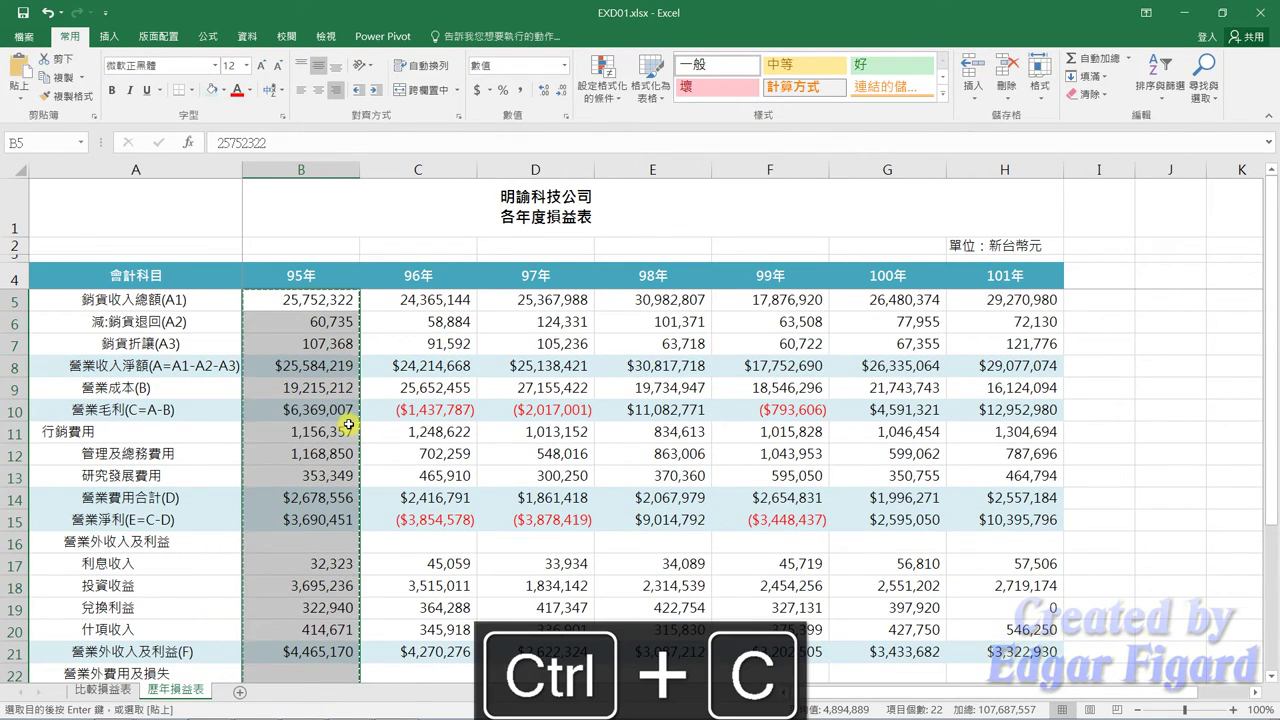
- Paste only the copied formats onto C9 and G9 of the 比較損益表 sheet
click(104, 690)
scroll(455, 438, up, 1)
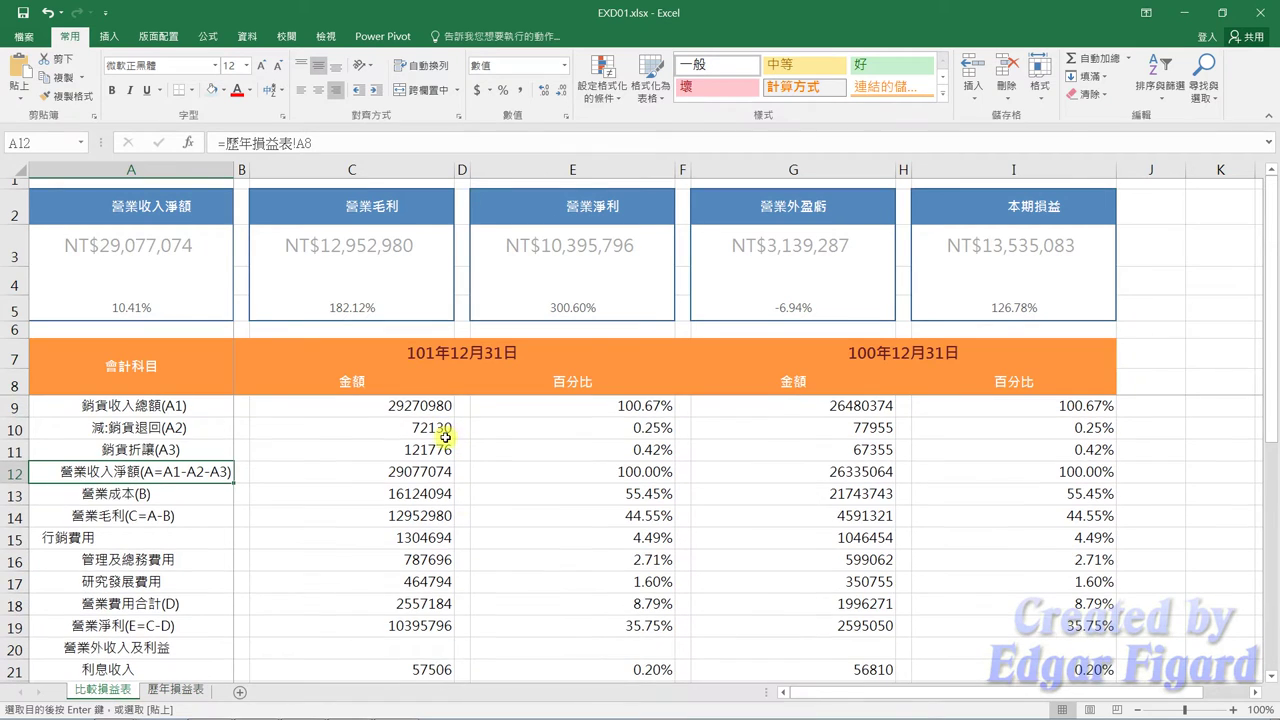
click(397, 410)
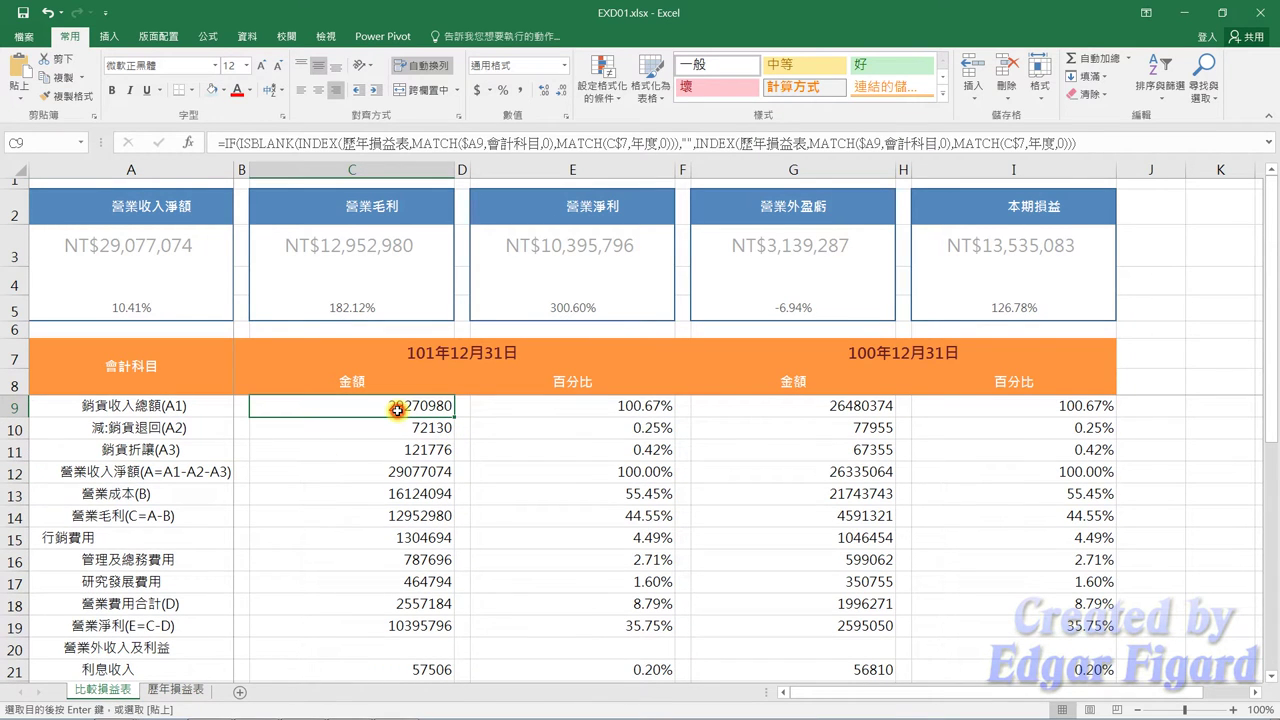
ctrl+click(740, 409)
right_click(740, 409)
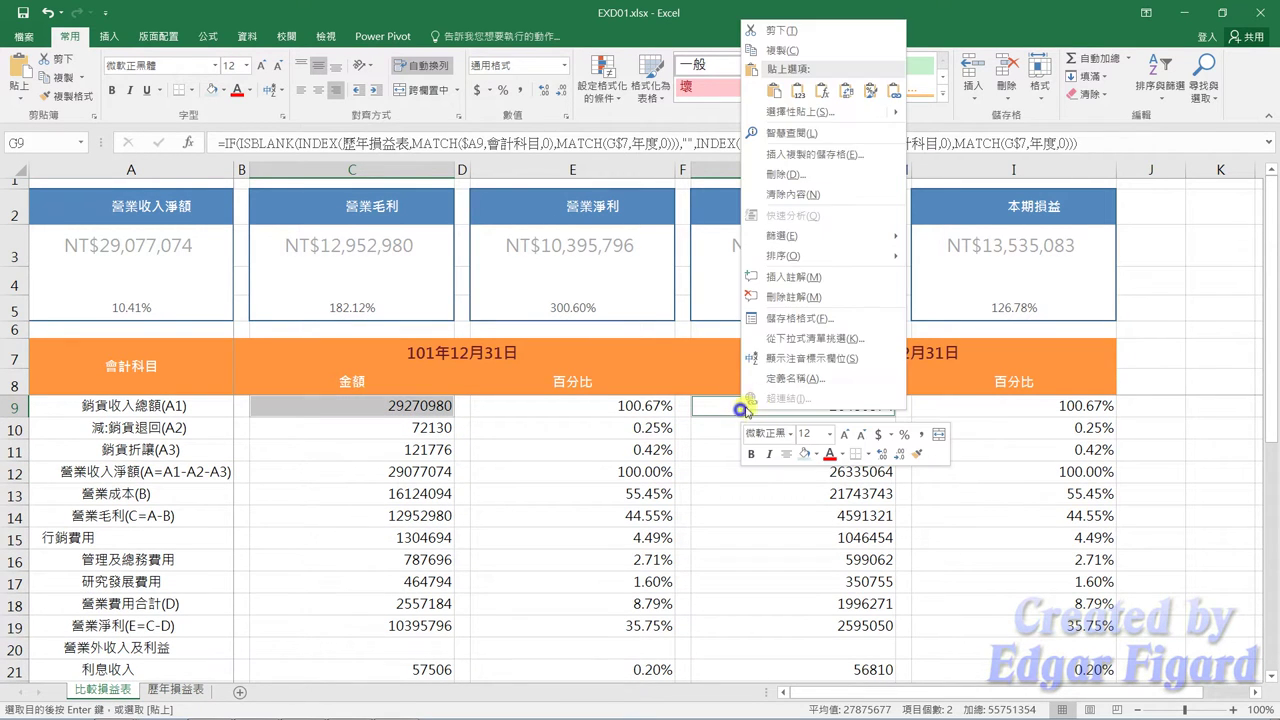
click(808, 112)
click(713, 116)
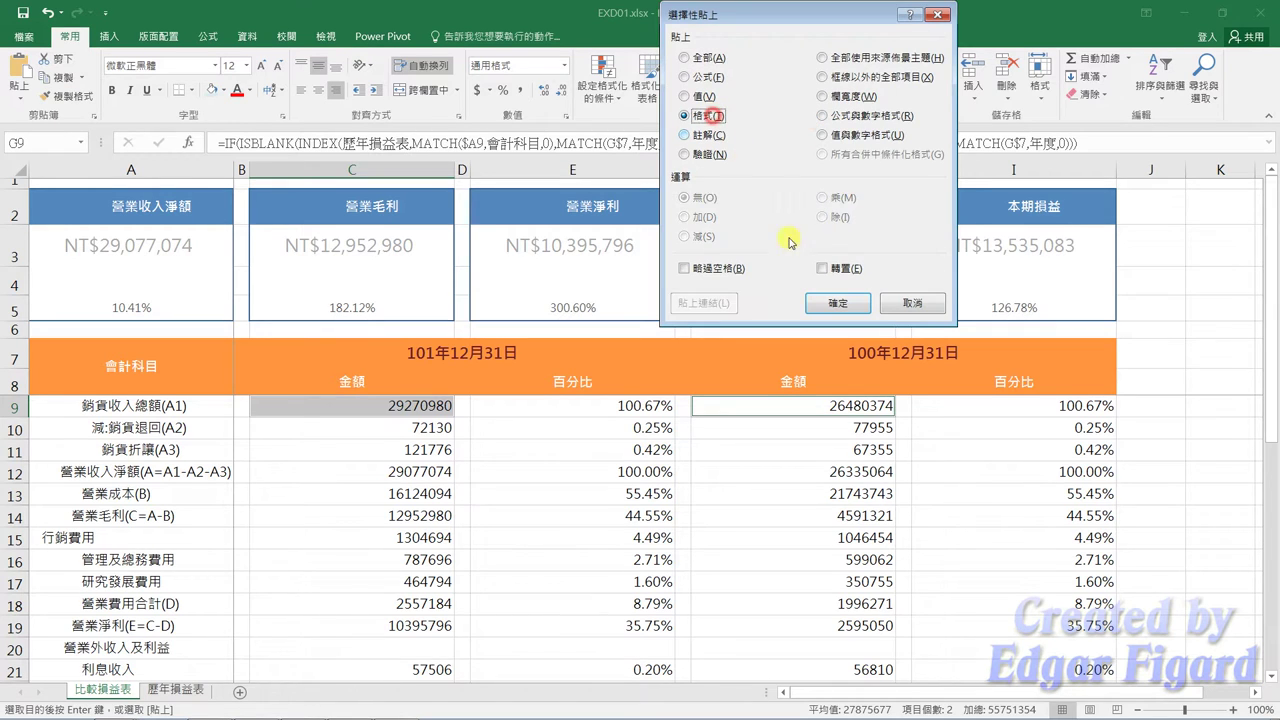
click(838, 303)
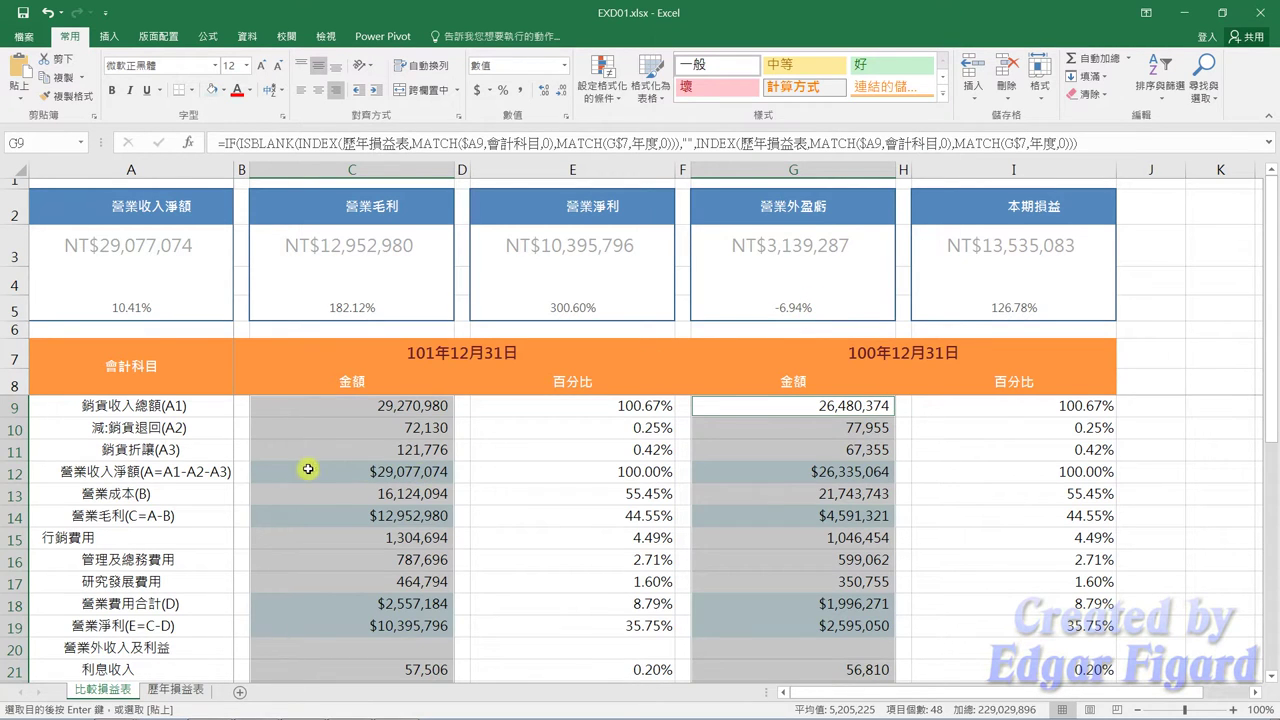
- Select the total rows 12, 14, 18–19, 25 and 30–32 across columns A to I
click(197, 471)
drag(192, 467, 948, 473)
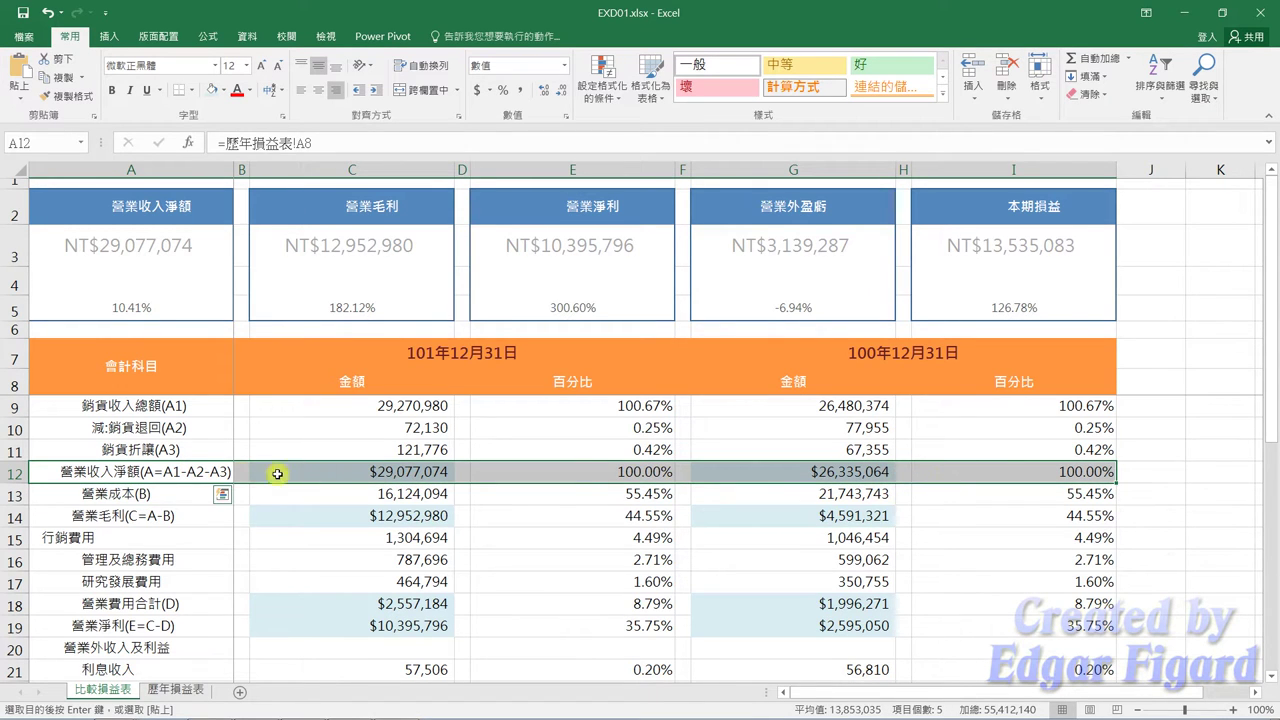
drag(166, 524, 925, 519)
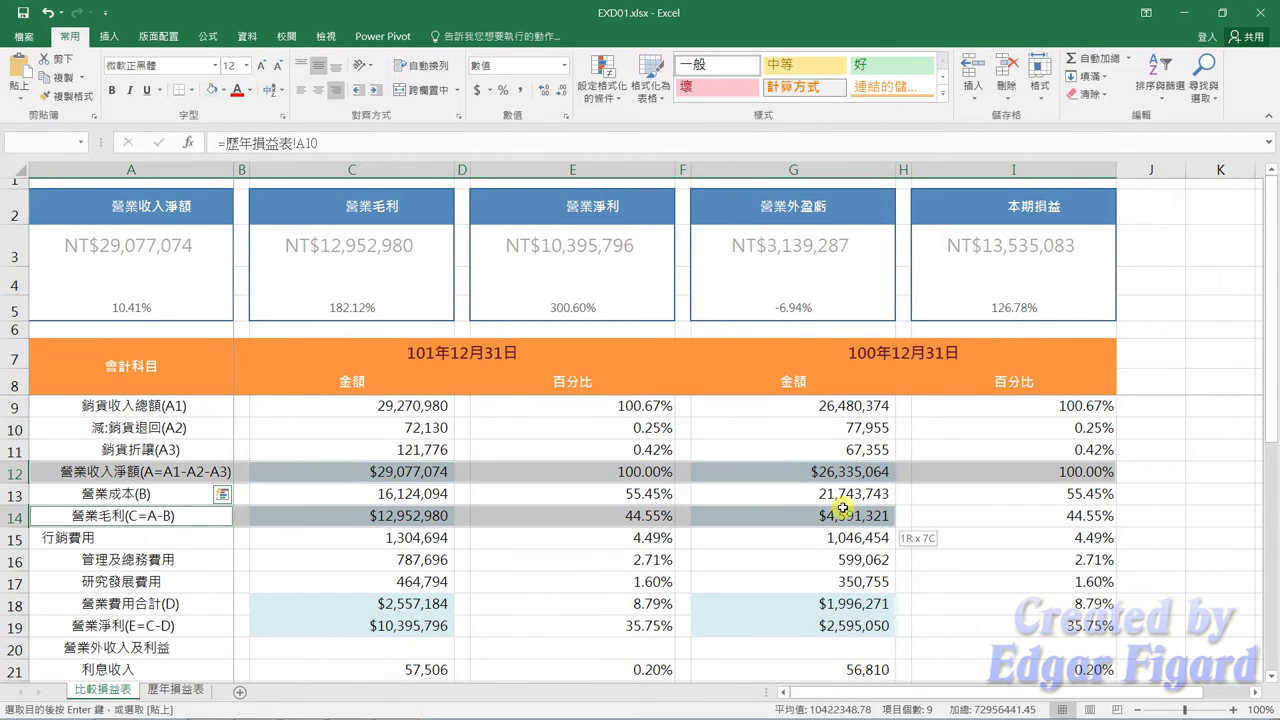
drag(186, 595, 1005, 625)
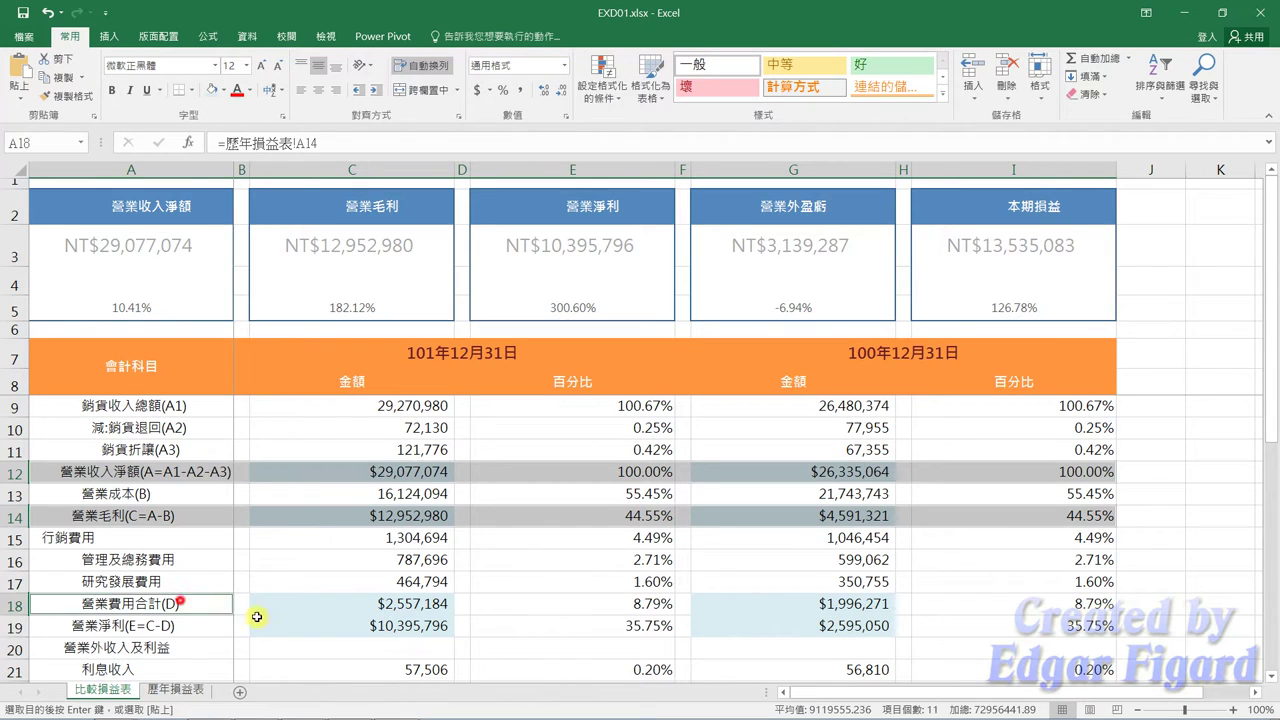
scroll(570, 528, down, 2)
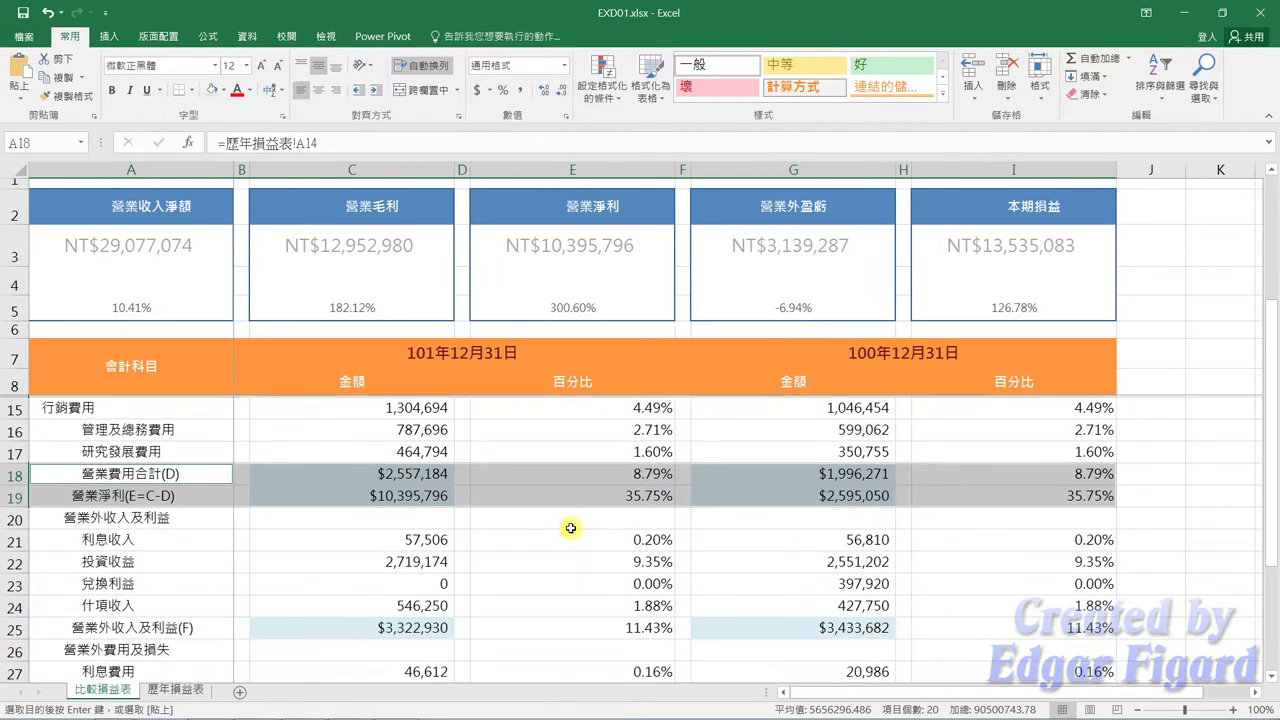
scroll(527, 525, down, 1)
drag(213, 561, 940, 565)
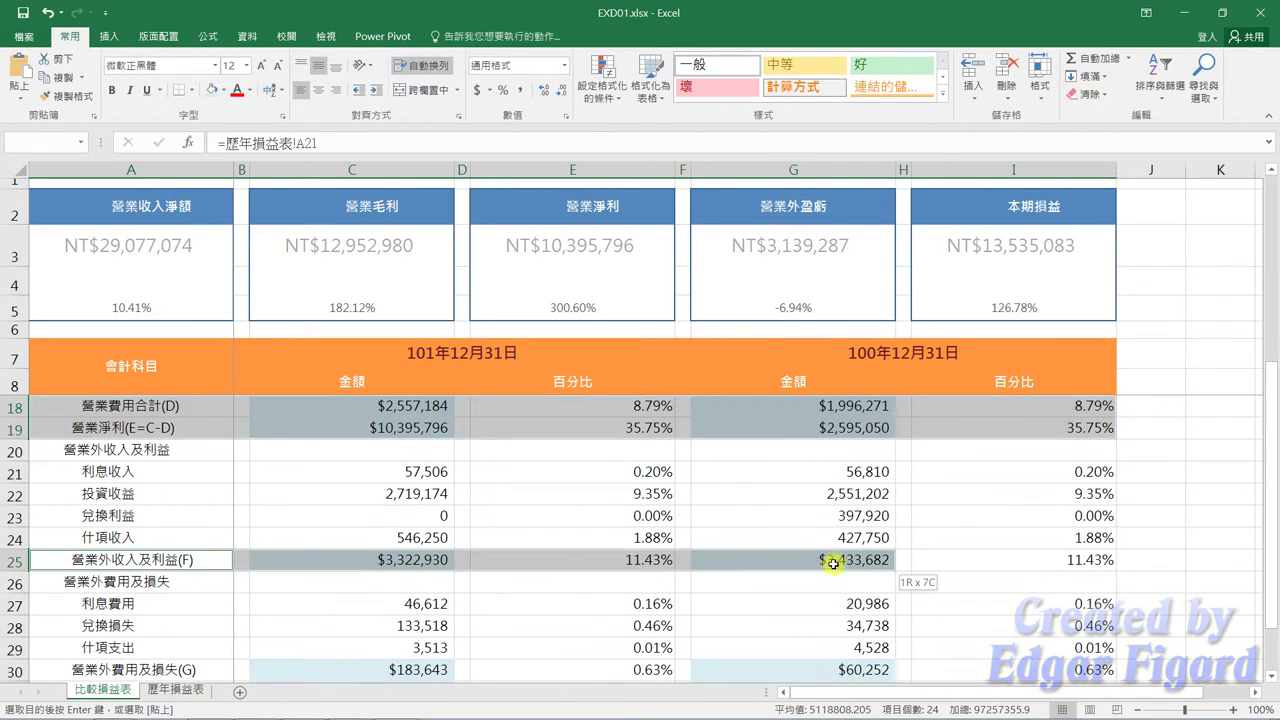
scroll(790, 545, down, 2)
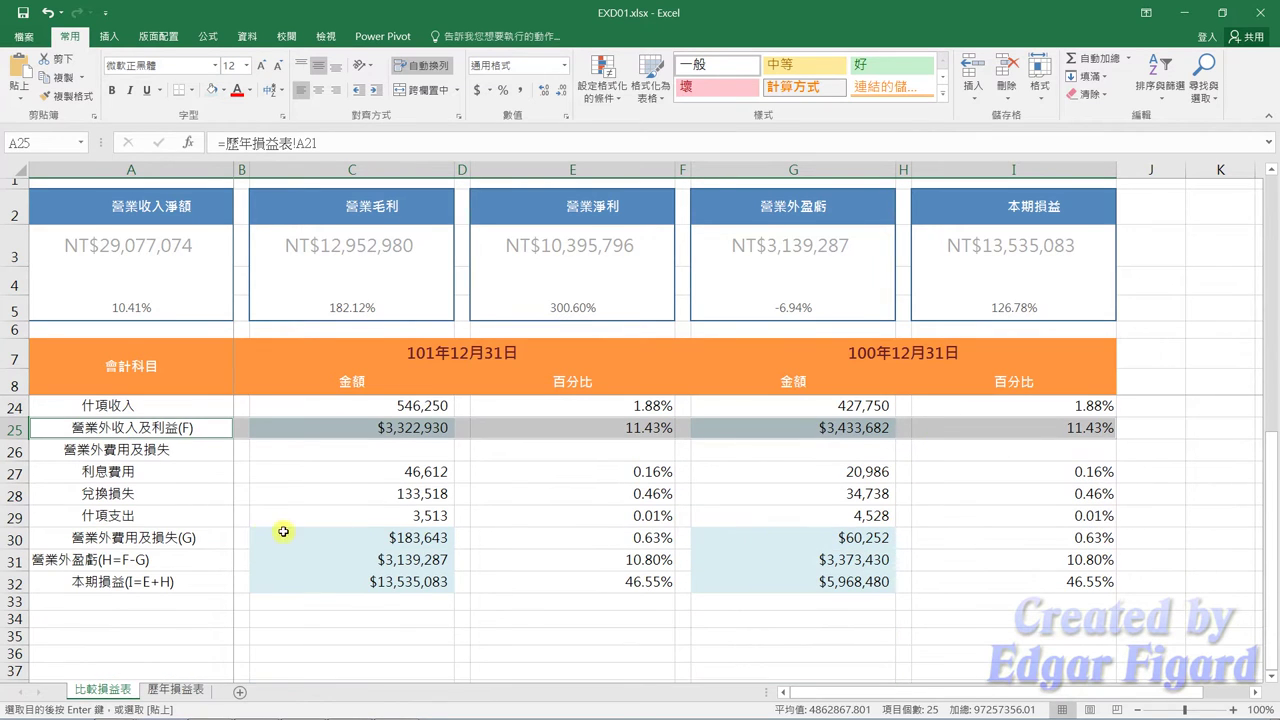
drag(173, 535, 966, 589)
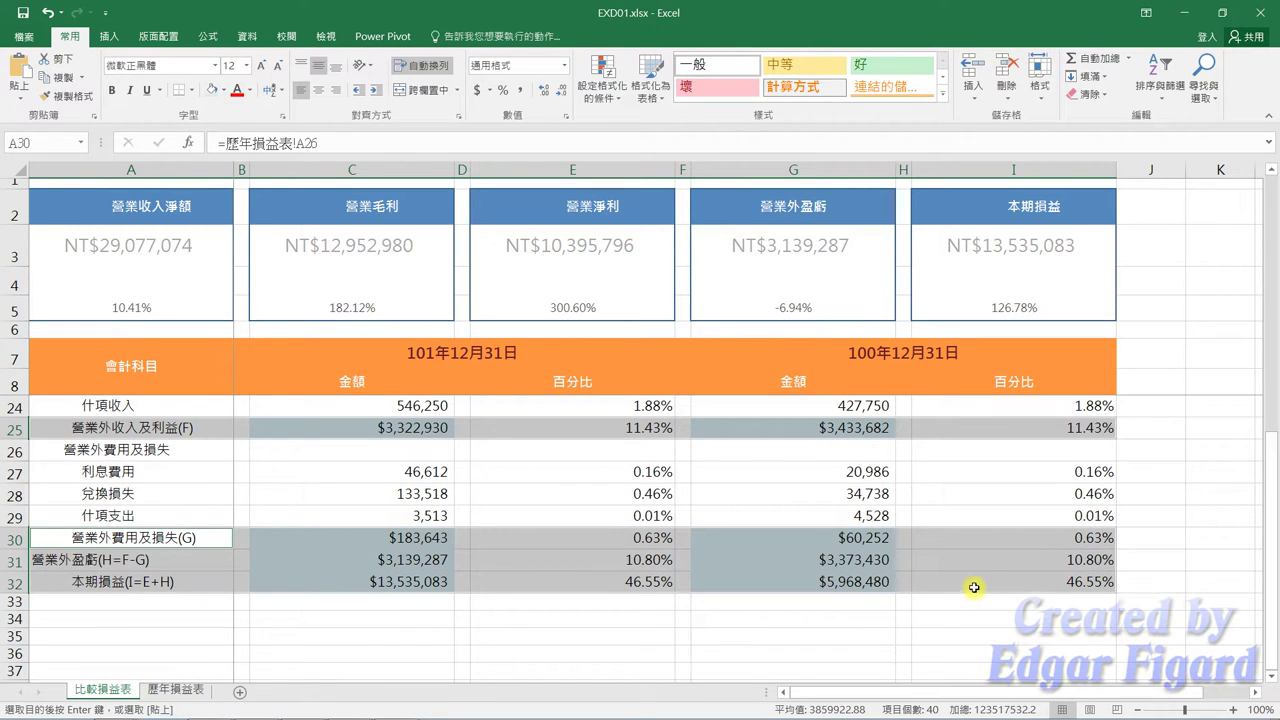
- Apply the 20% - 輔色3 cell style to the selected total rows
click(944, 97)
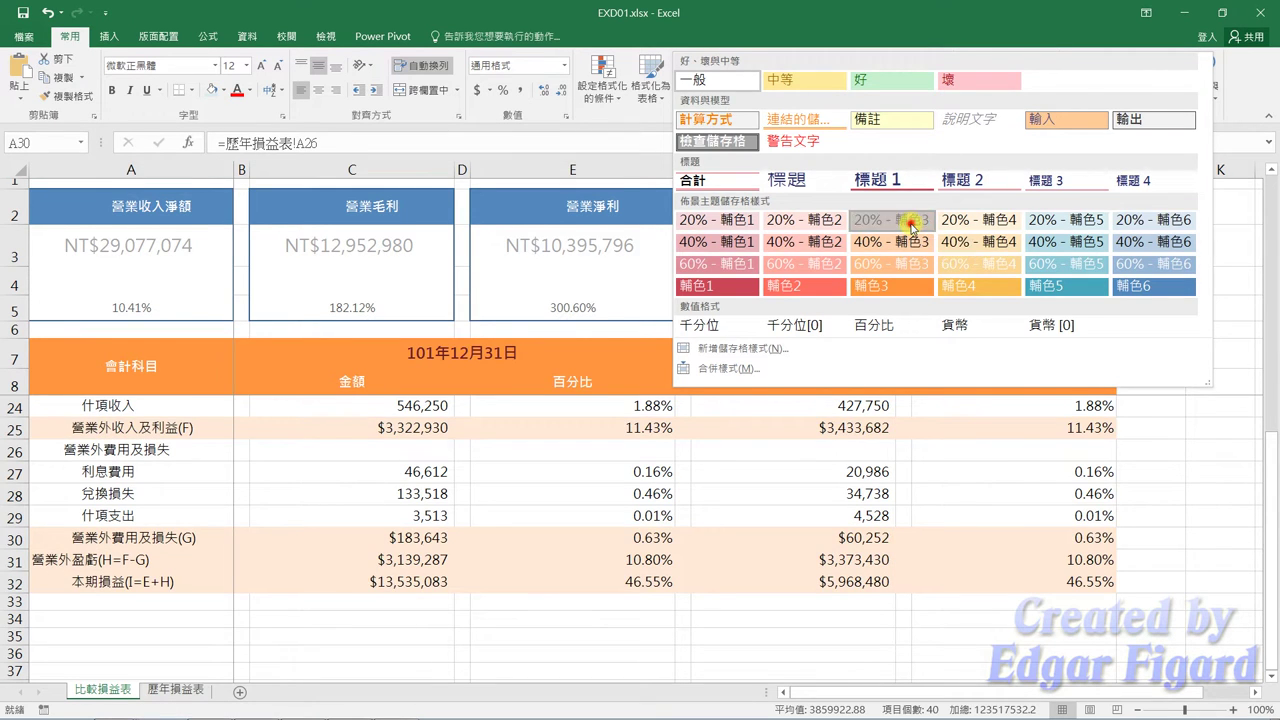
click(910, 222)
click(190, 96)
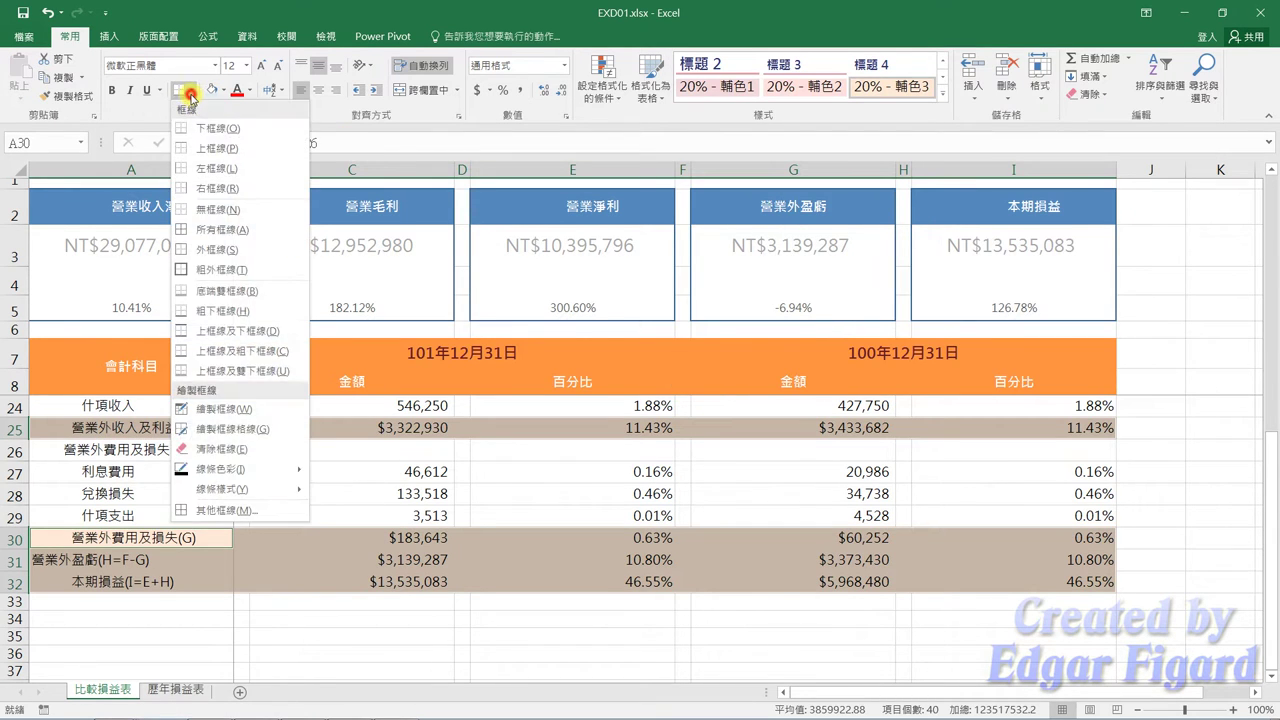
click(200, 512)
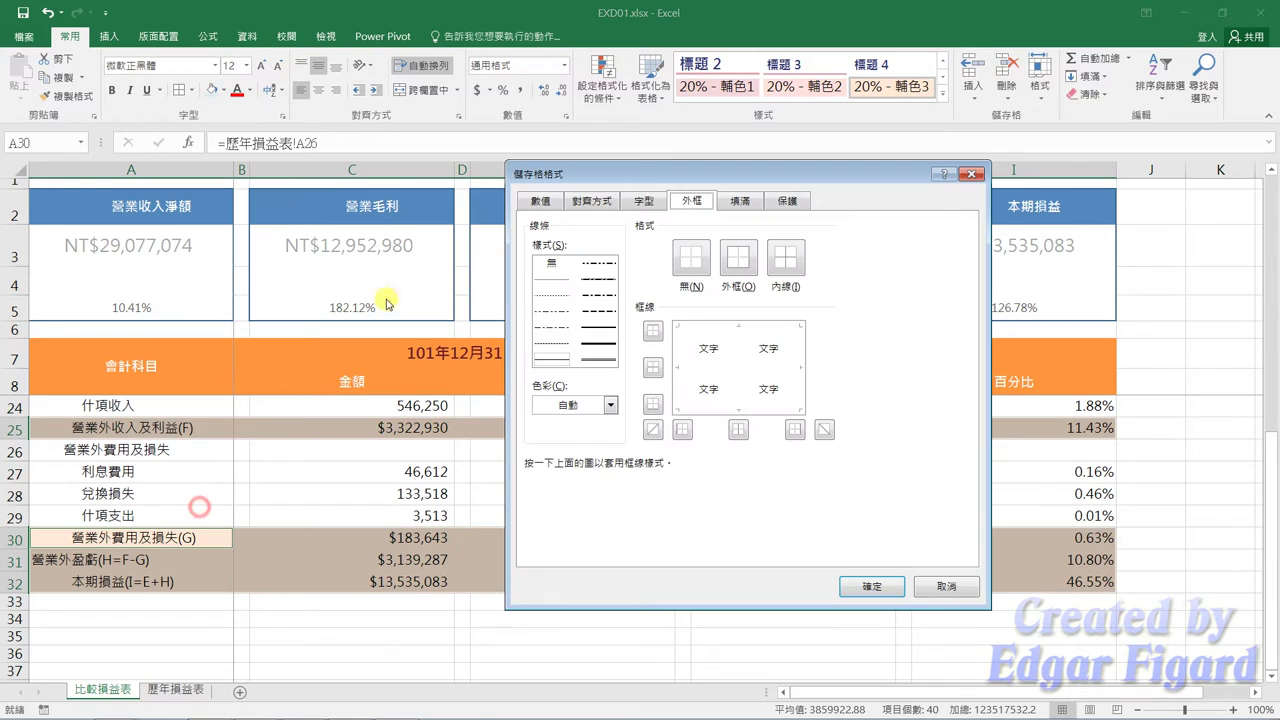
- Choose a custom pink border colour of RGB 230, 162, 170
click(610, 405)
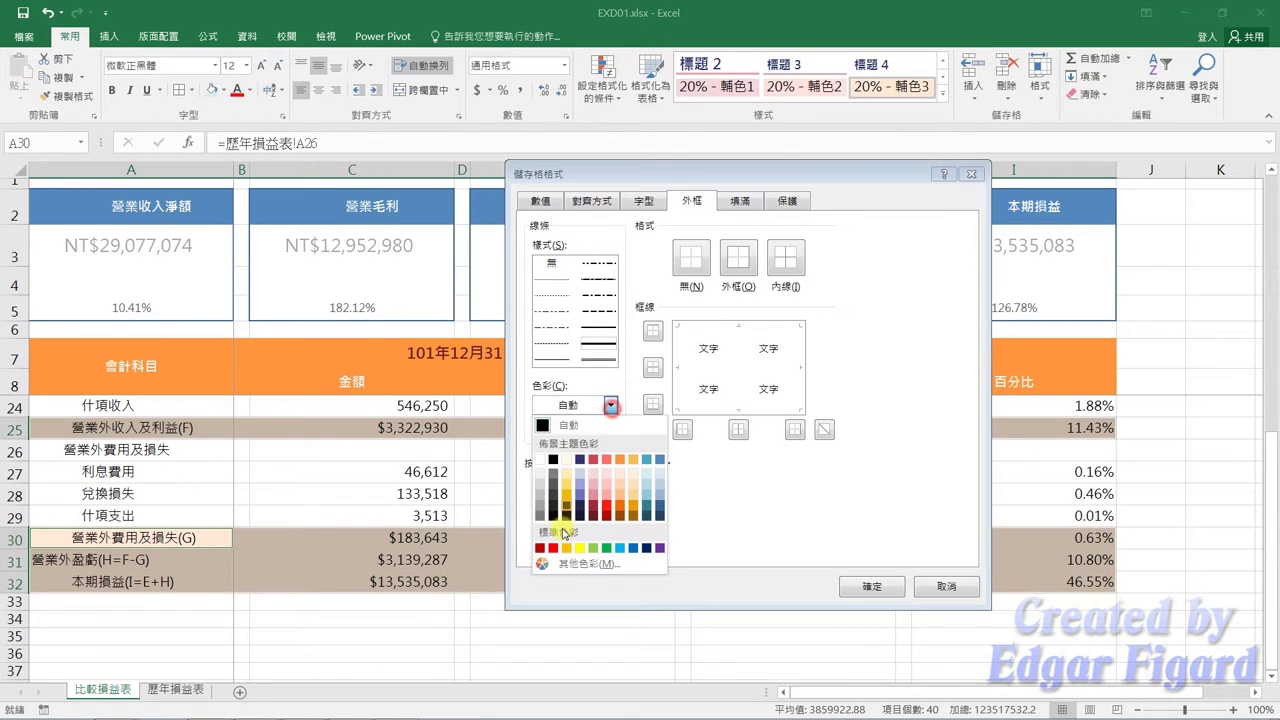
click(566, 563)
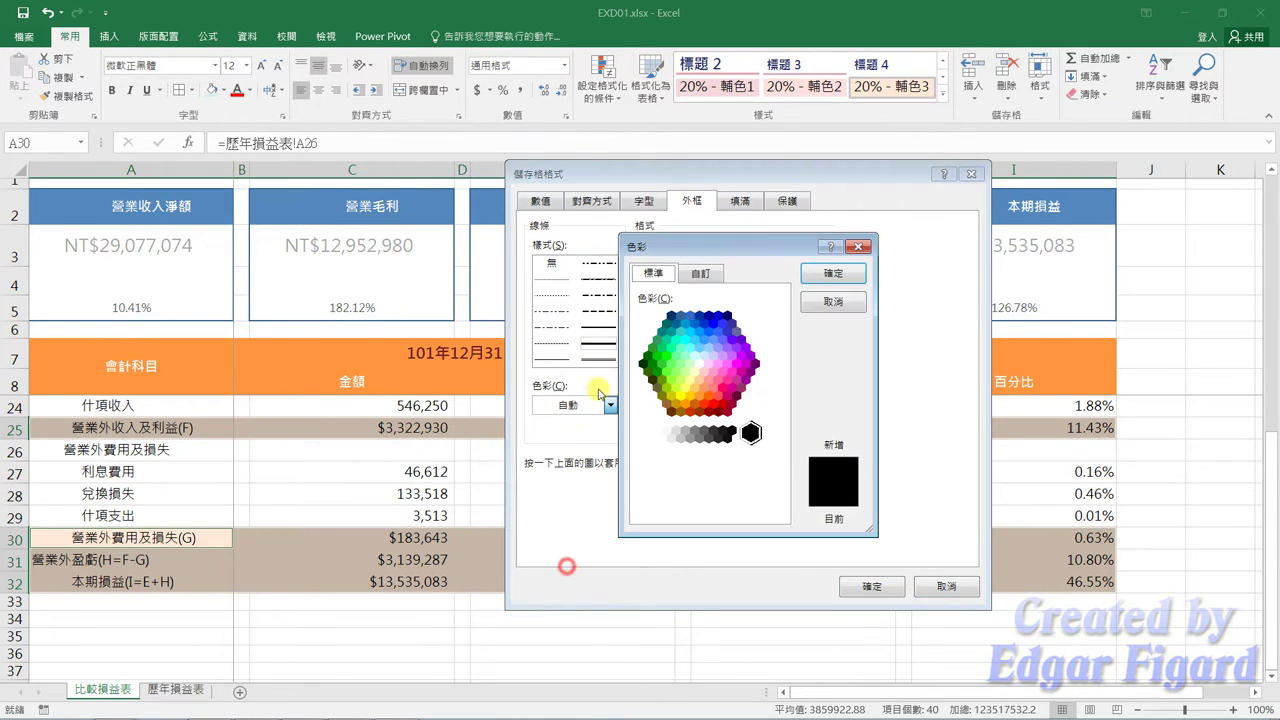
click(700, 274)
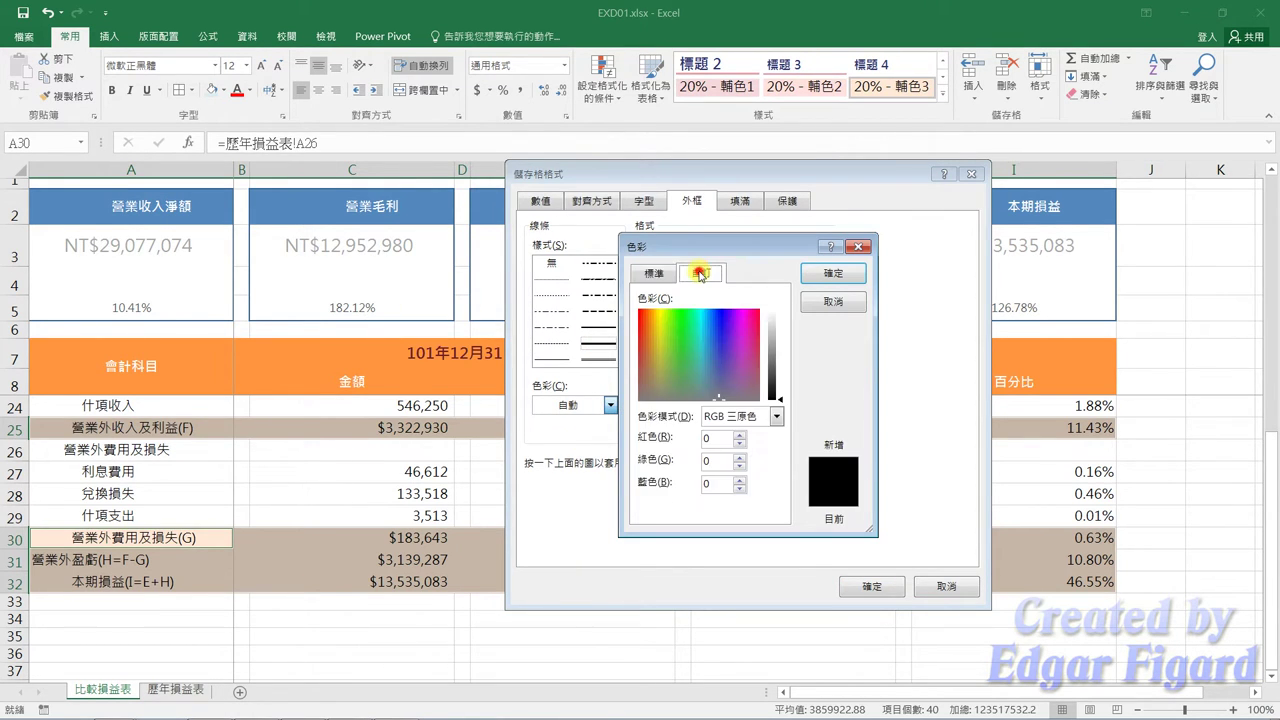
double_click(718, 437)
text(23)
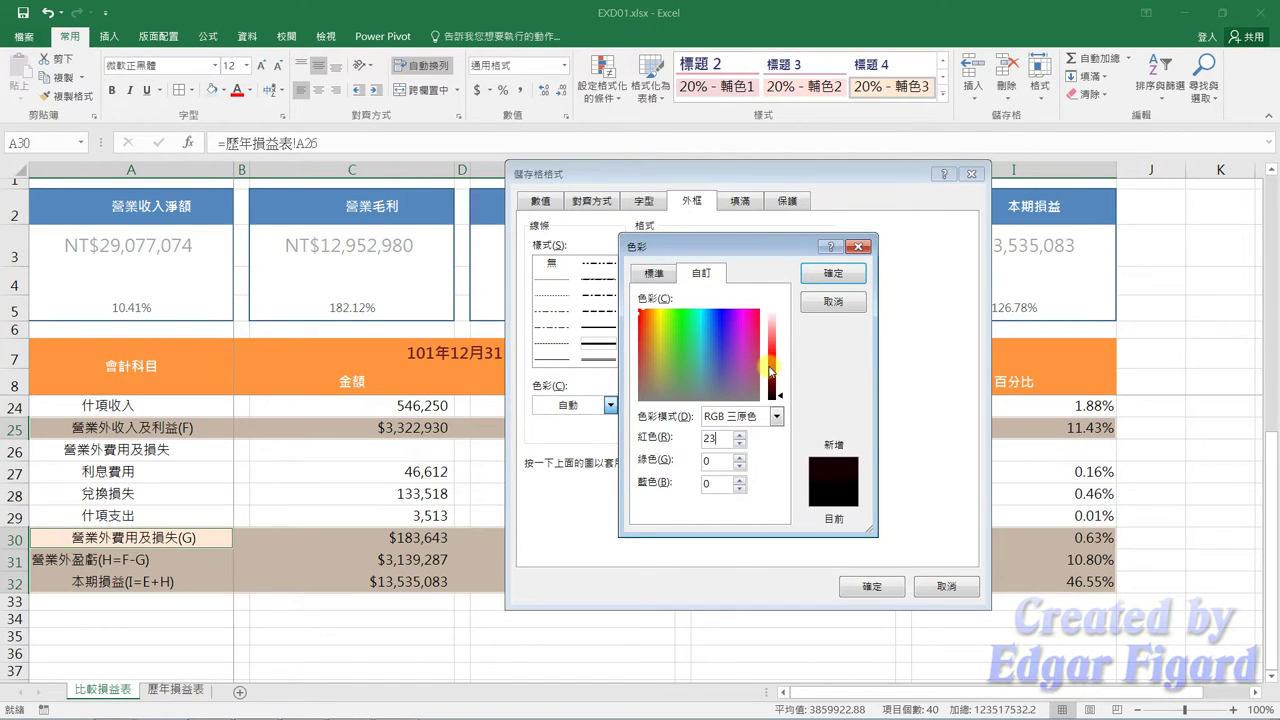
text(0)
key(Tab)
text(2)
key(Tab)
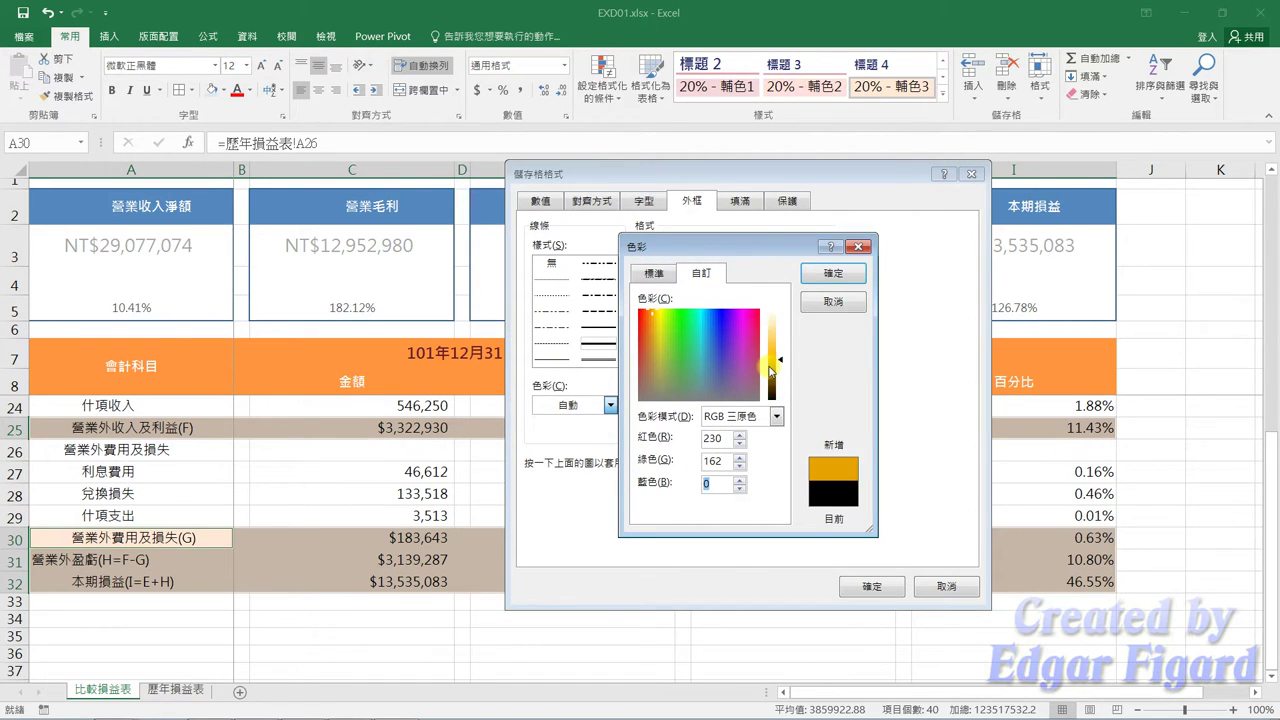
text(170)
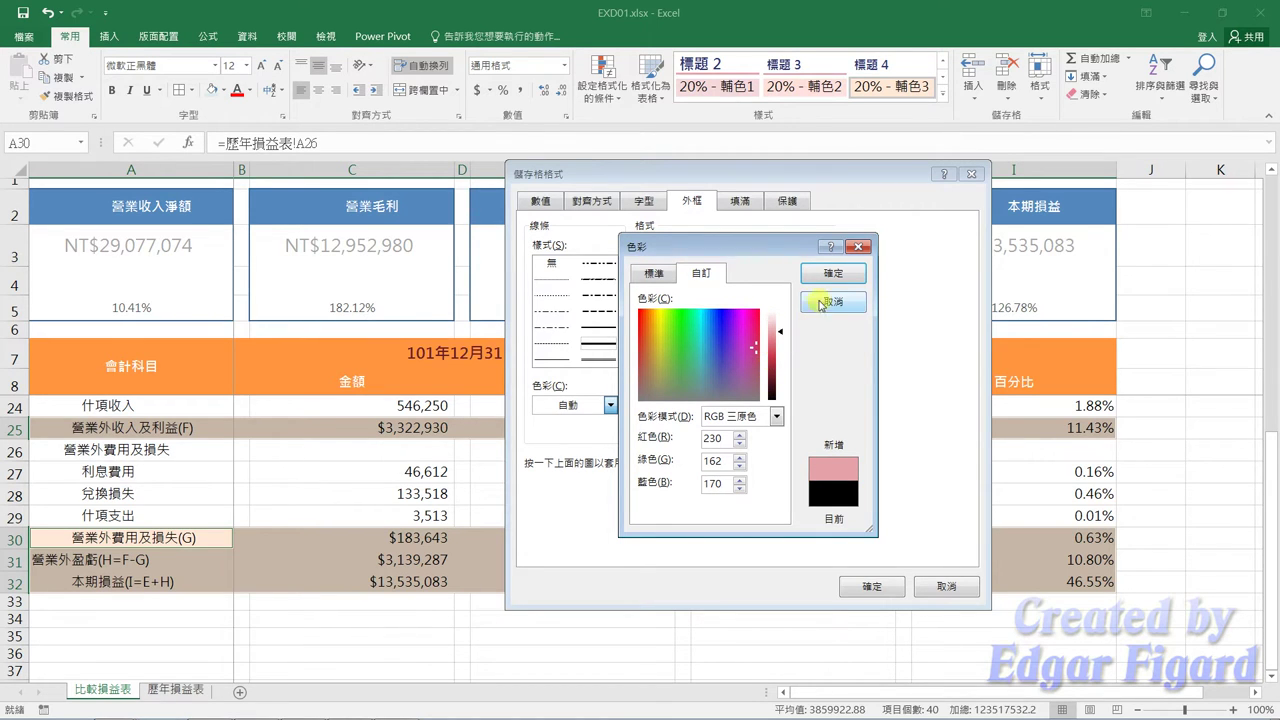
click(845, 276)
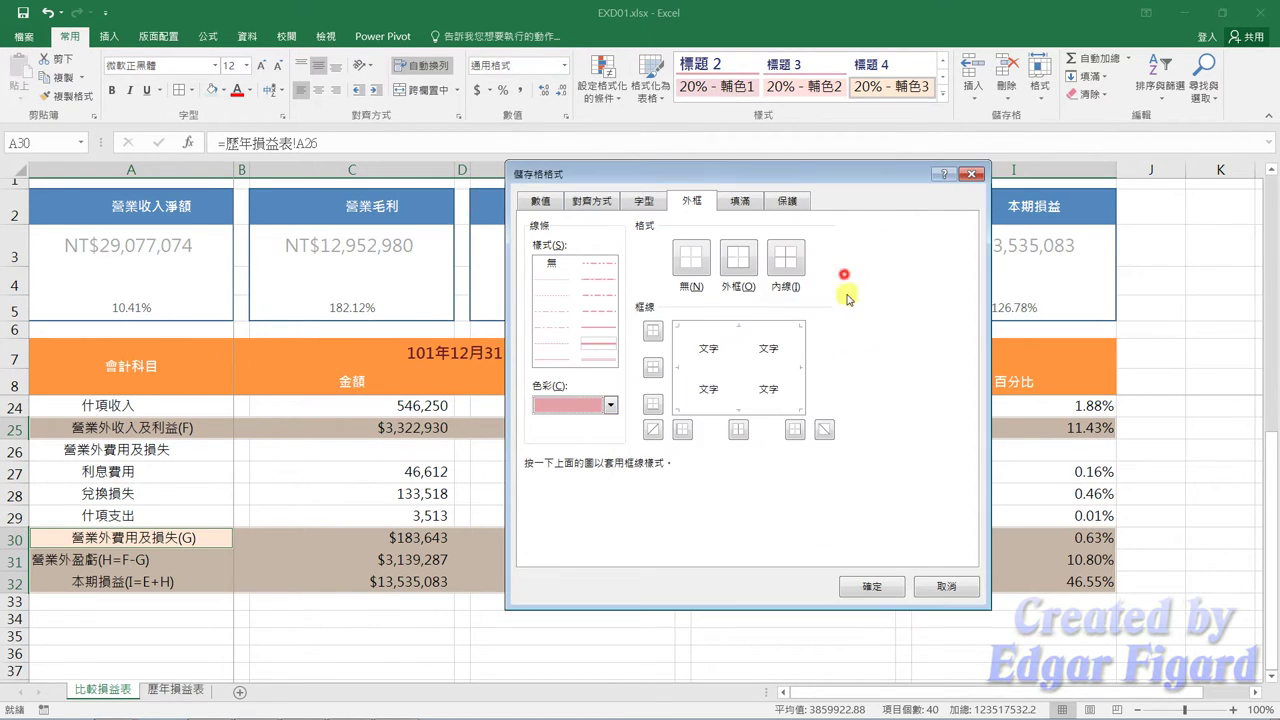
- Apply the pink bottom border to the total rows and confirm
click(654, 403)
click(880, 587)
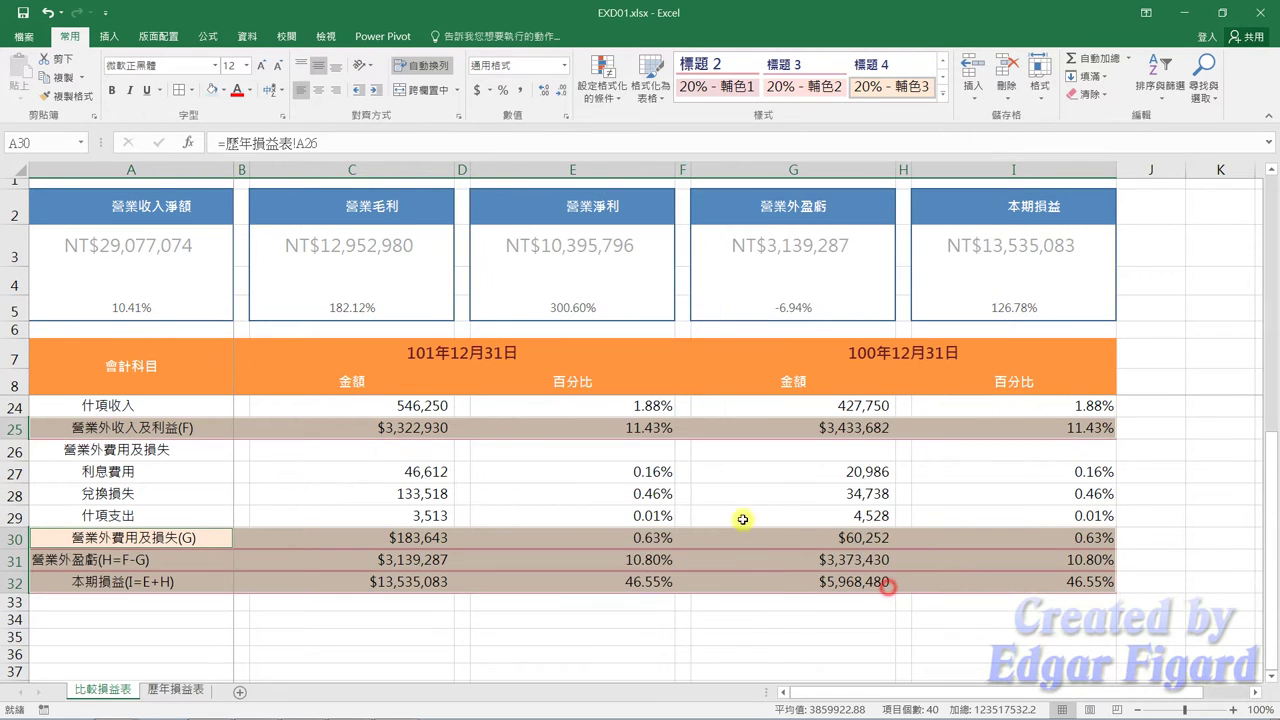
click(608, 488)
scroll(606, 481, up, 5)
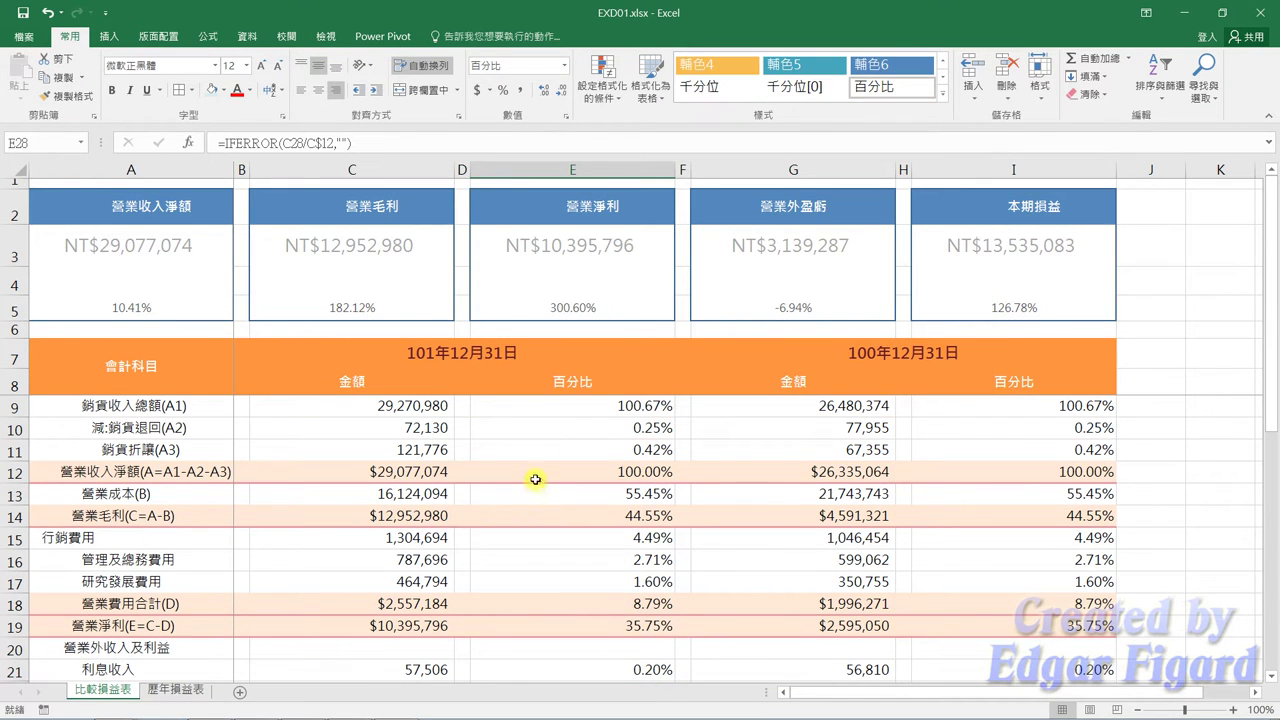
- Inspect the formulas behind the card titles in A2, C2, E2, G2 and I2
click(176, 690)
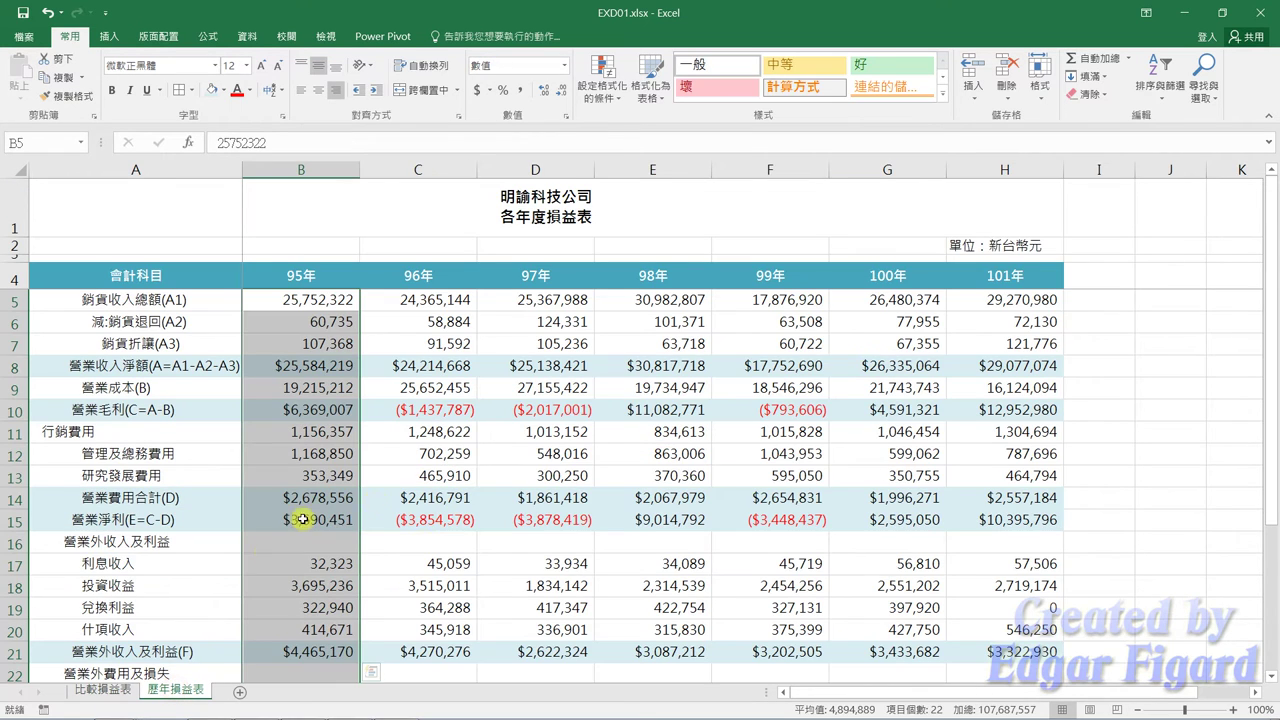
click(123, 685)
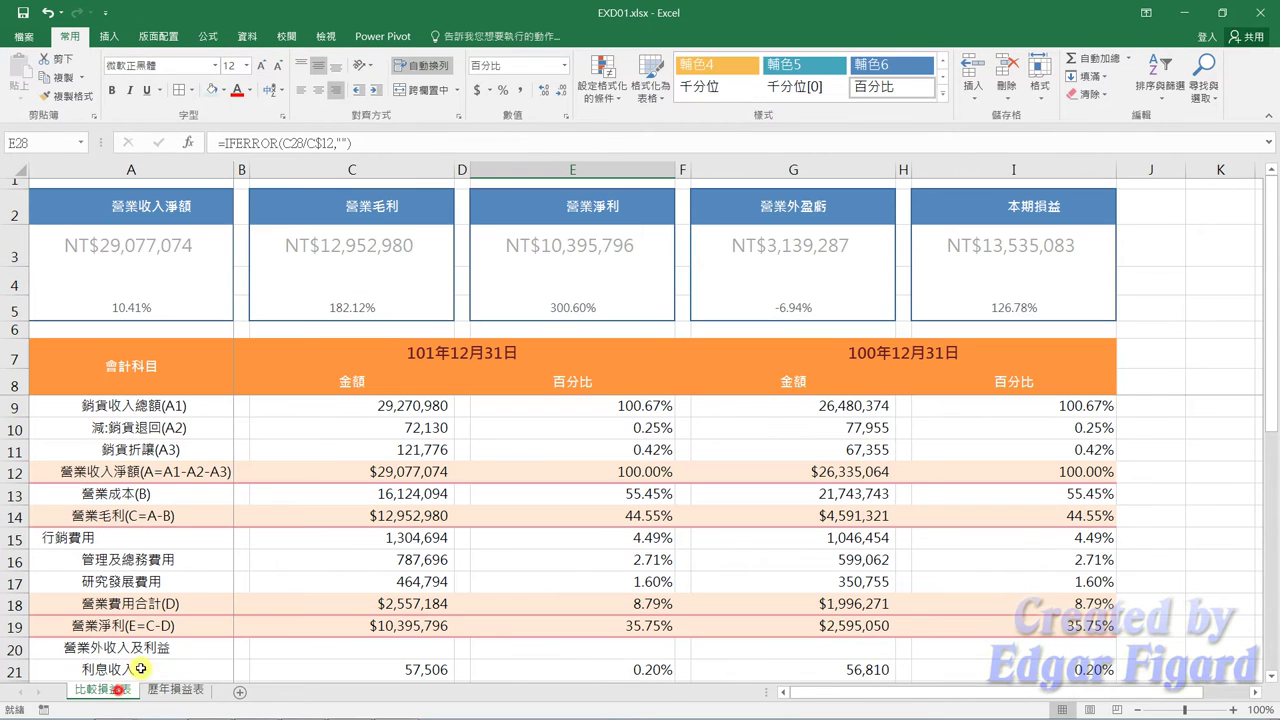
click(173, 213)
click(376, 213)
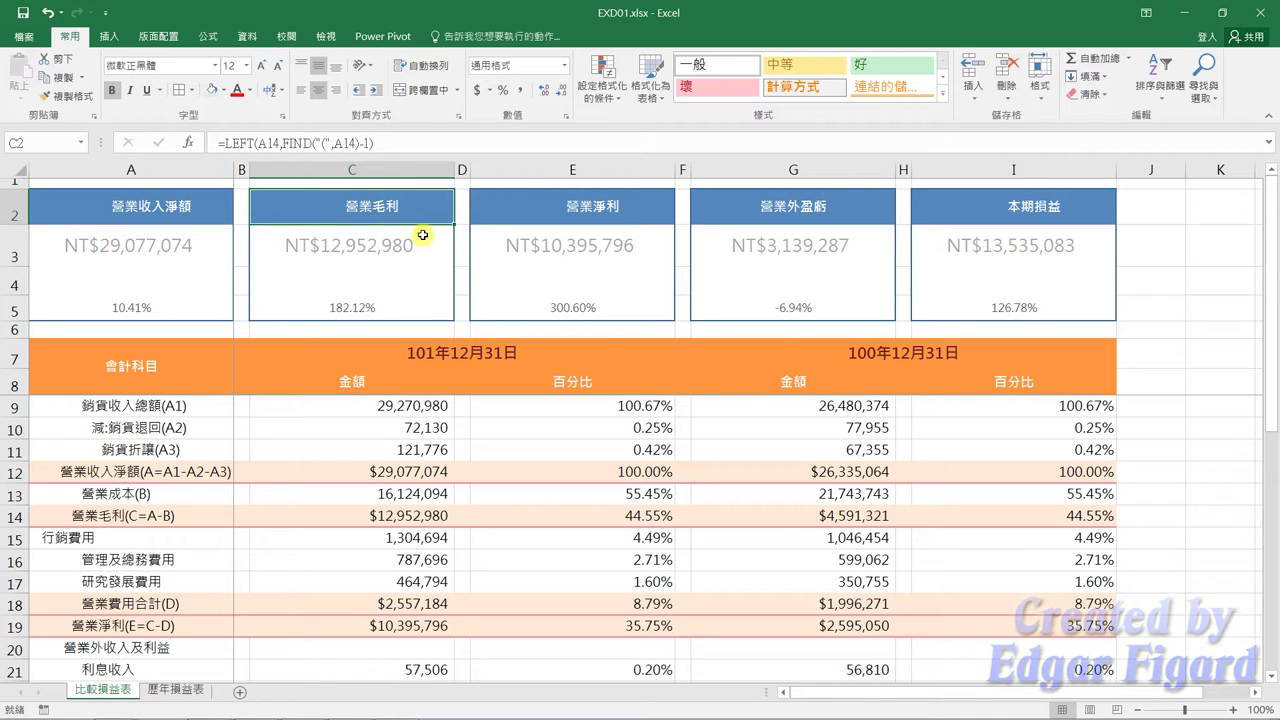
click(578, 218)
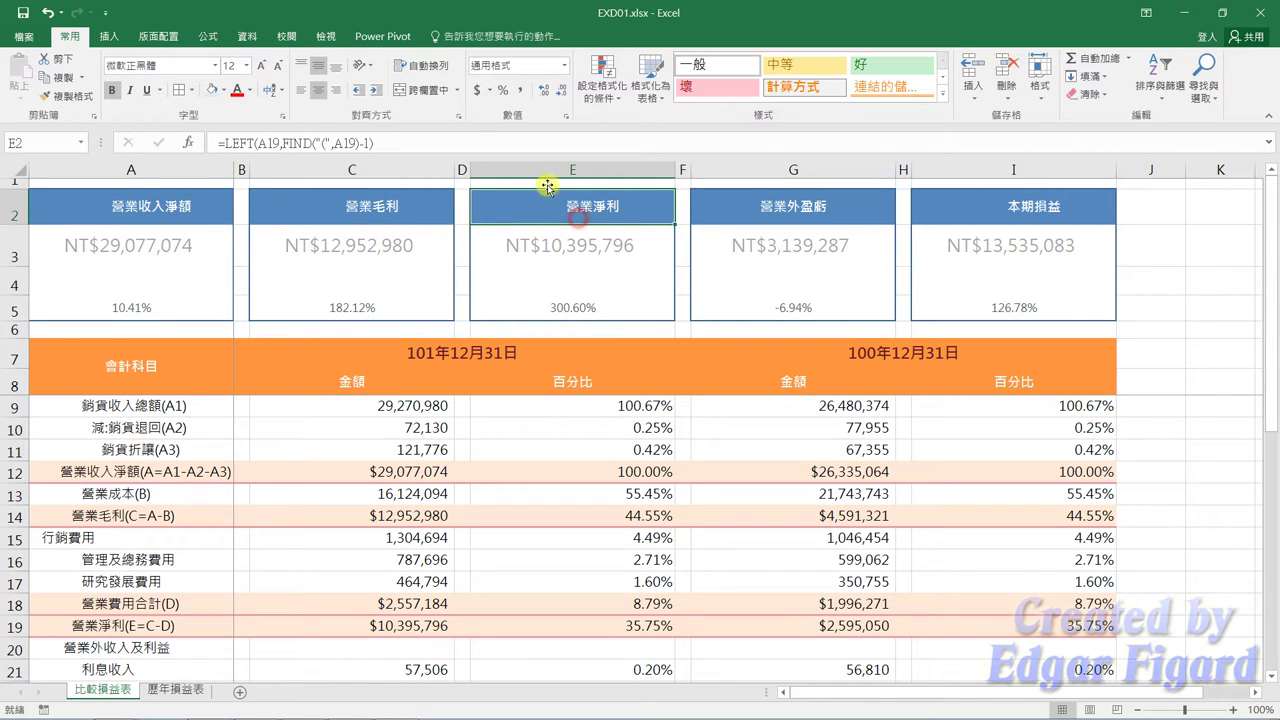
click(782, 214)
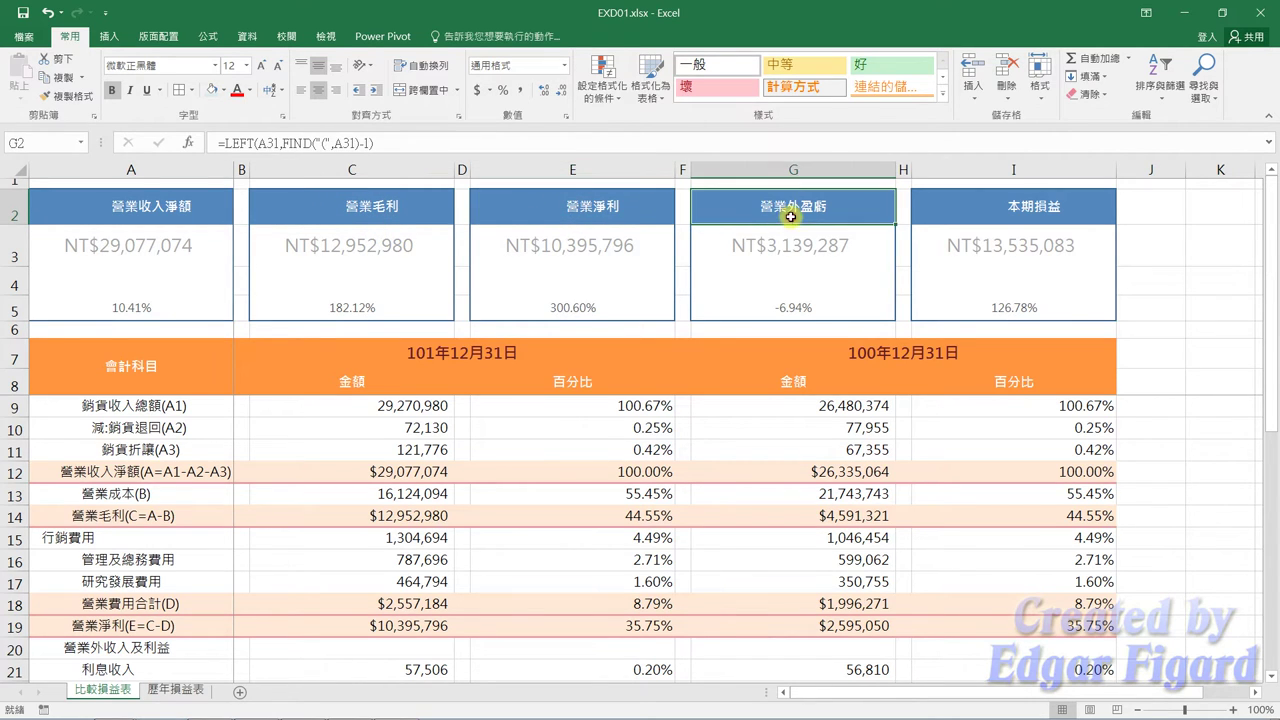
click(1024, 214)
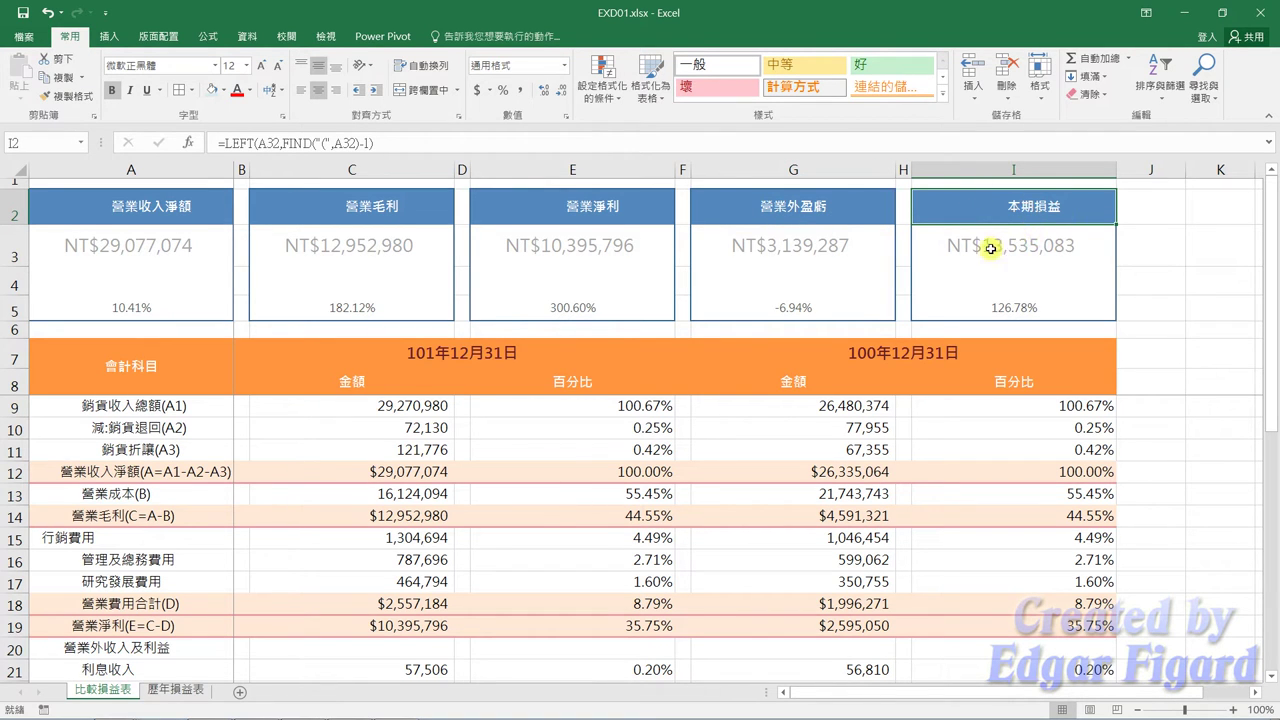
- On 歷年損益表, select B8:H8, B10:H10, B15:H15, B27:H27 and B28:H28 together
click(176, 690)
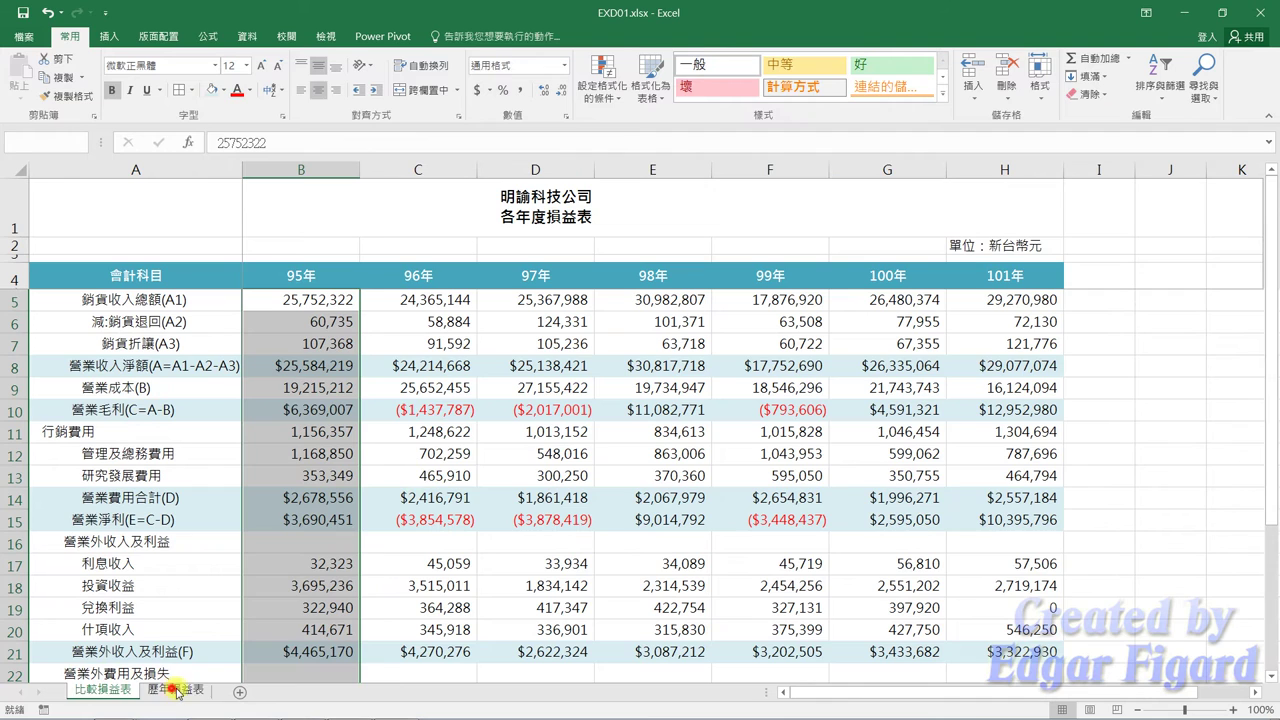
click(204, 366)
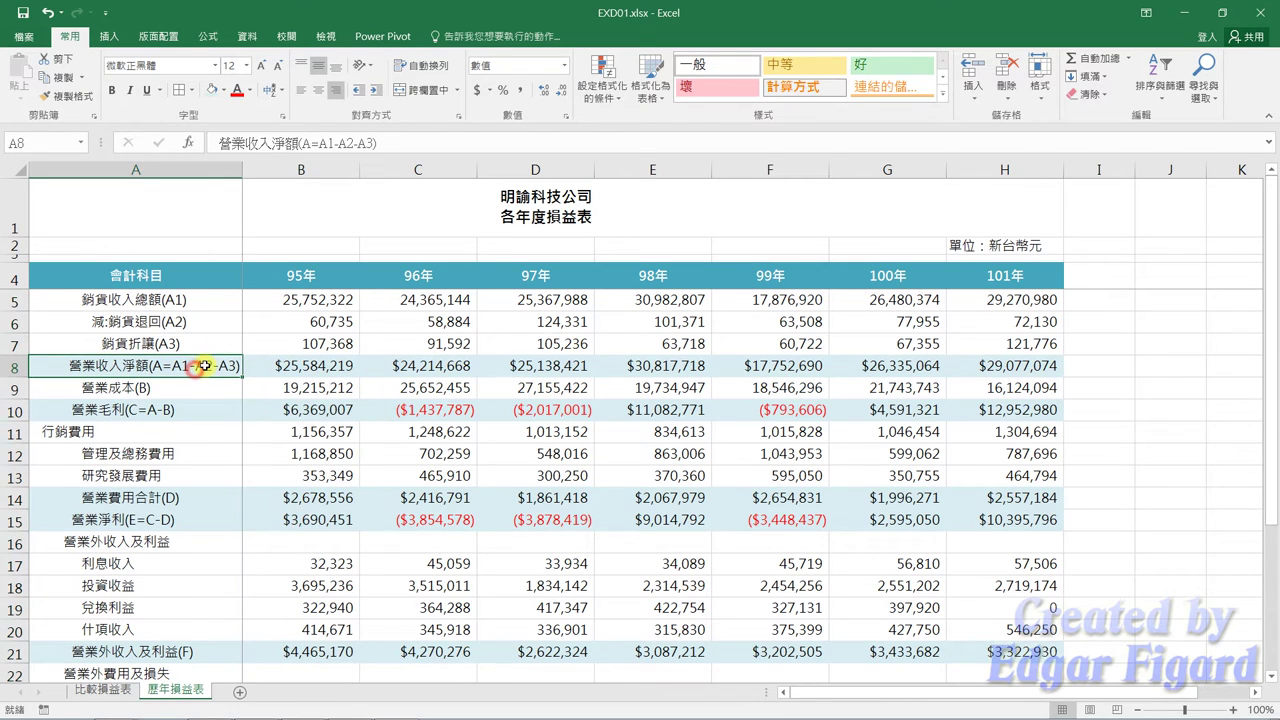
drag(294, 366, 1000, 366)
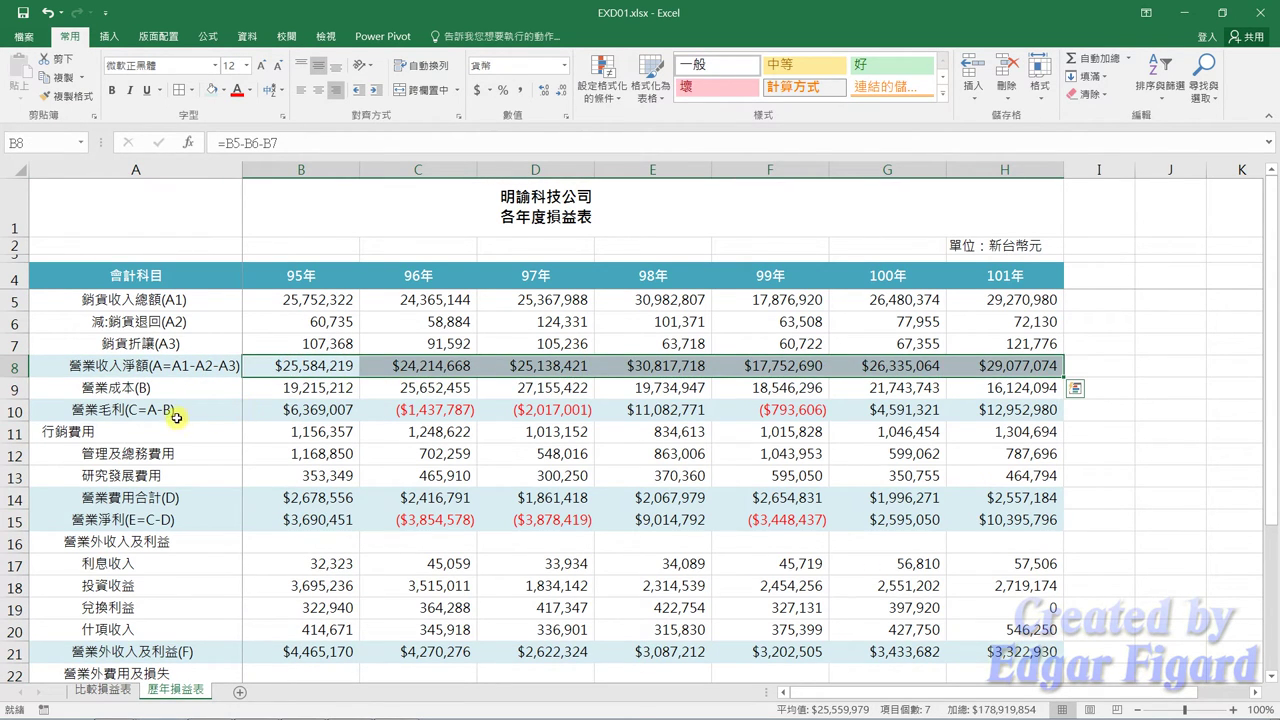
ctrl+drag(288, 414, 975, 413)
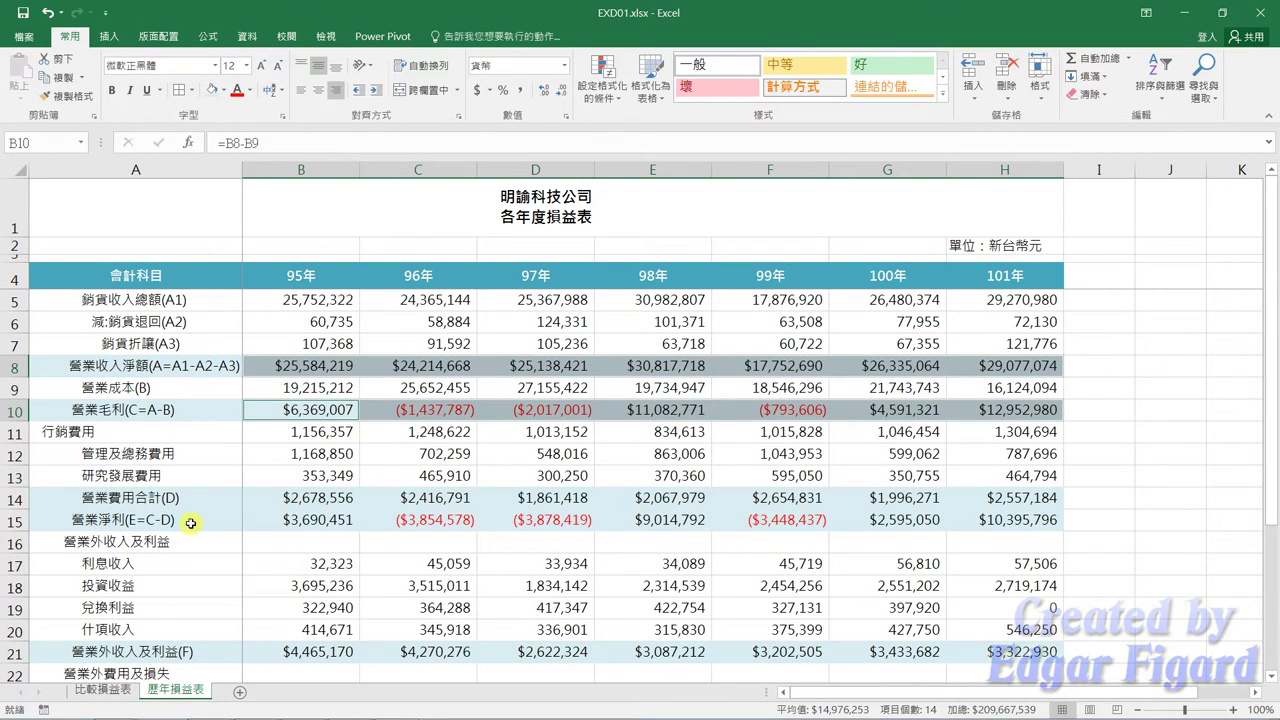
ctrl+drag(299, 516, 979, 521)
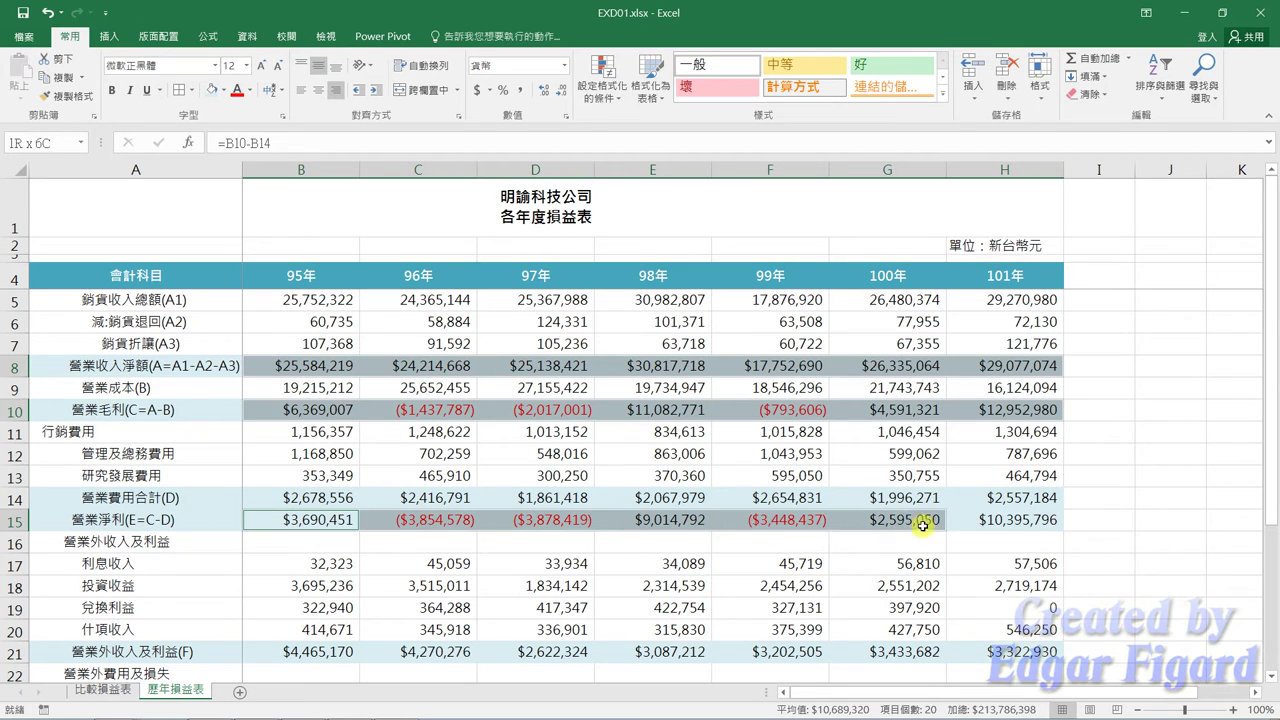
scroll(544, 481, down, 2)
scroll(420, 520, down, 1)
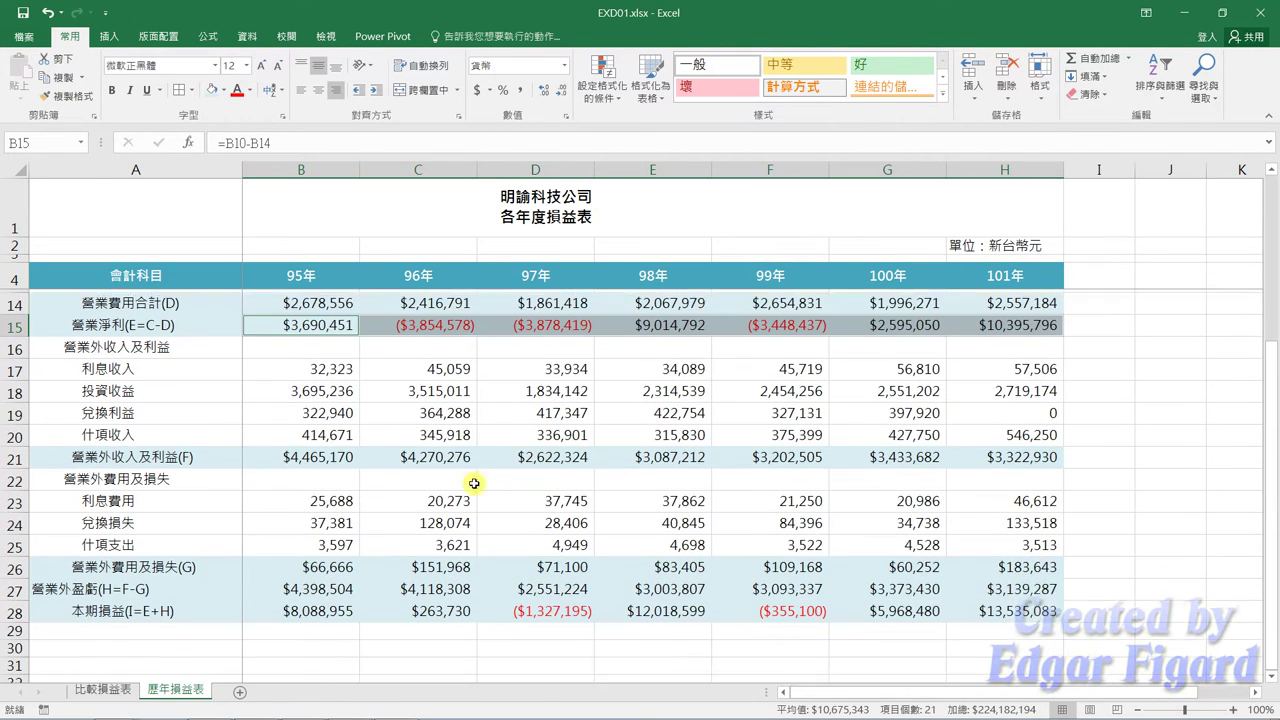
ctrl+drag(309, 584, 960, 585)
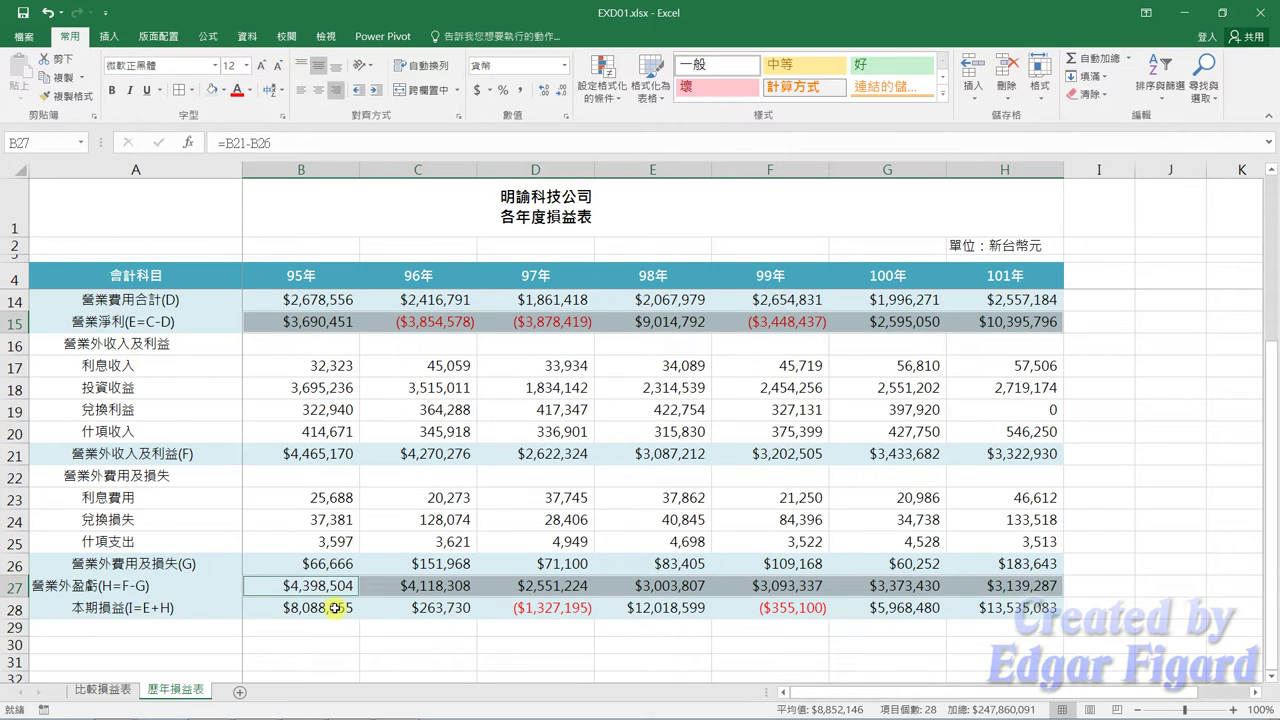
ctrl+drag(335, 607, 990, 608)
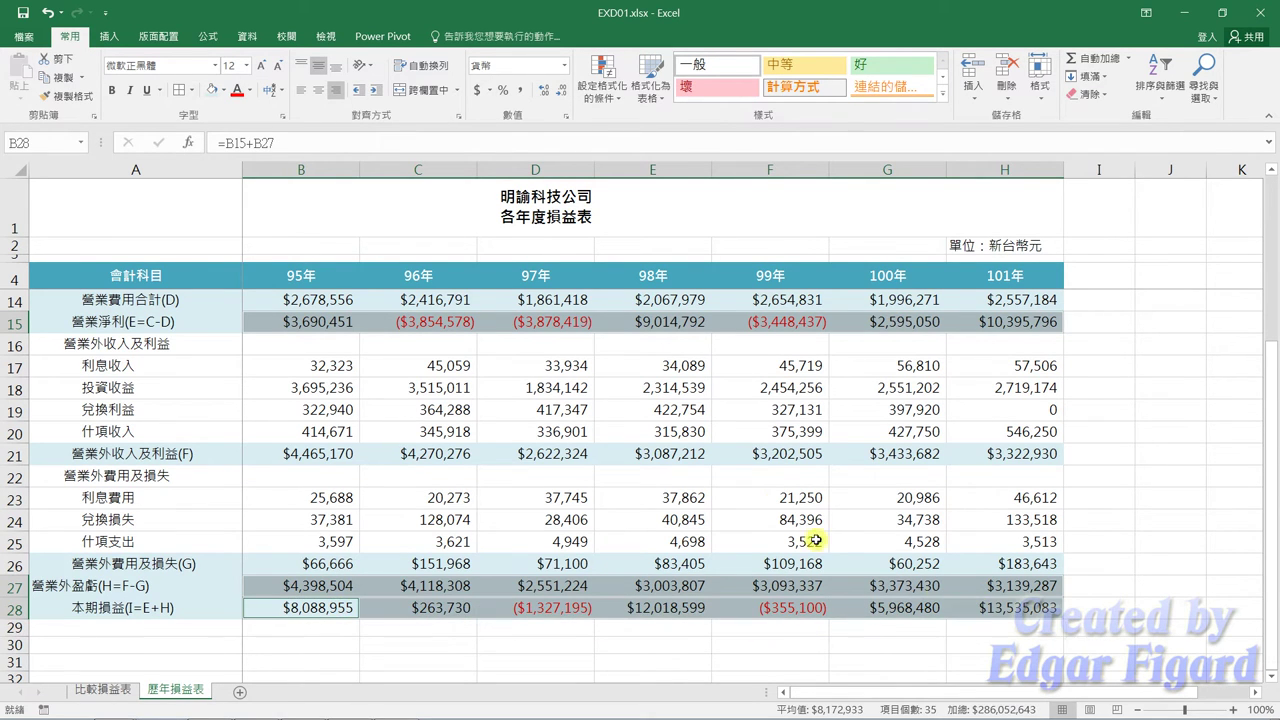
scroll(787, 497, up, 3)
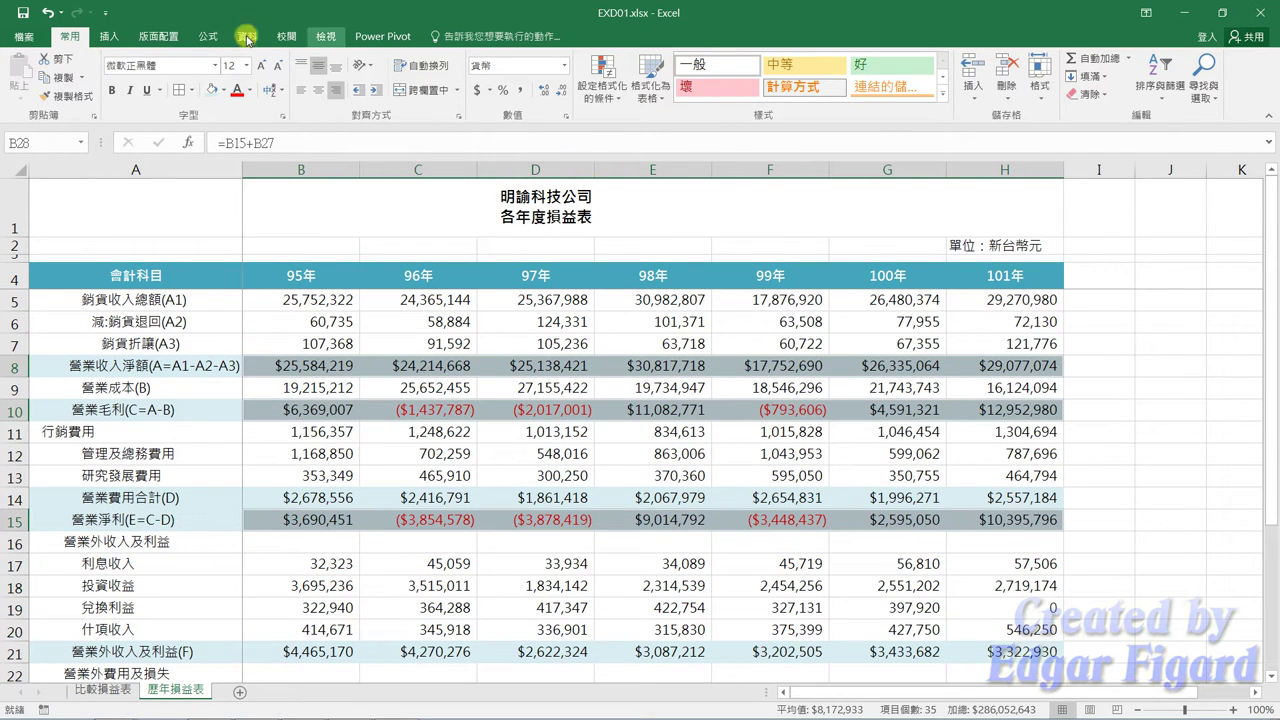
- Start column sparklines from the selected yearly figures and collapse the Location Range box
click(110, 38)
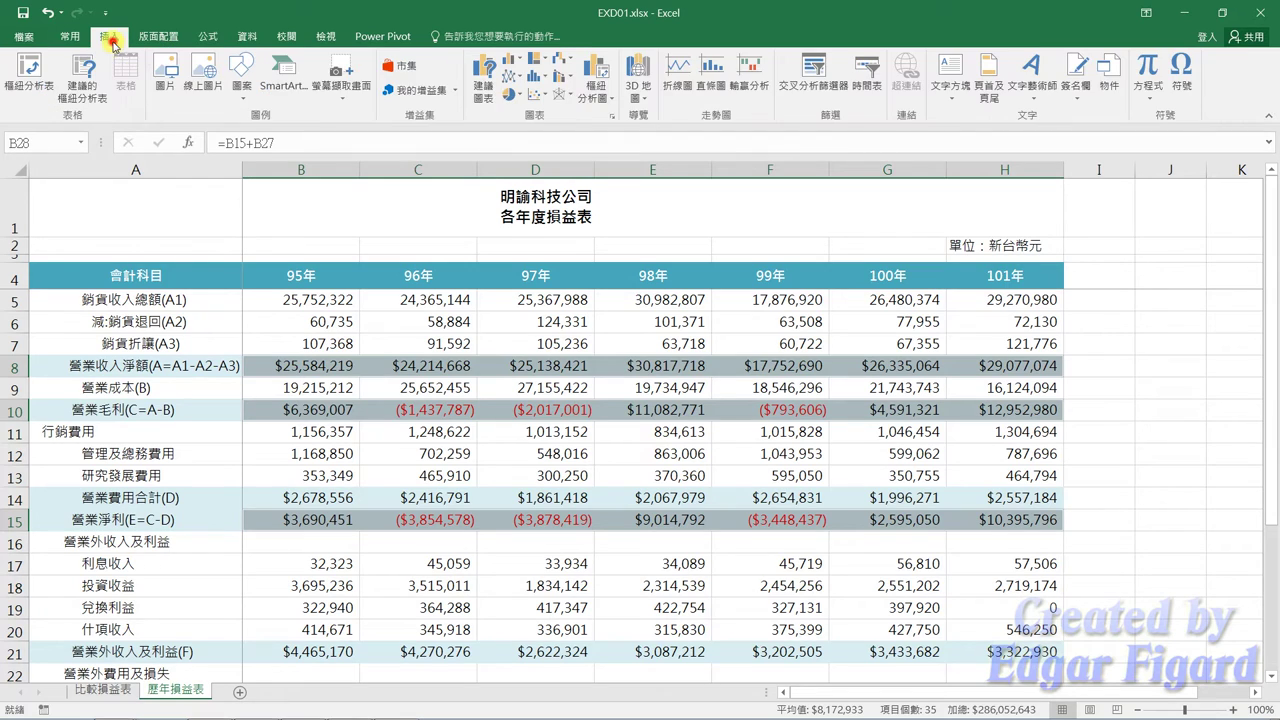
click(708, 88)
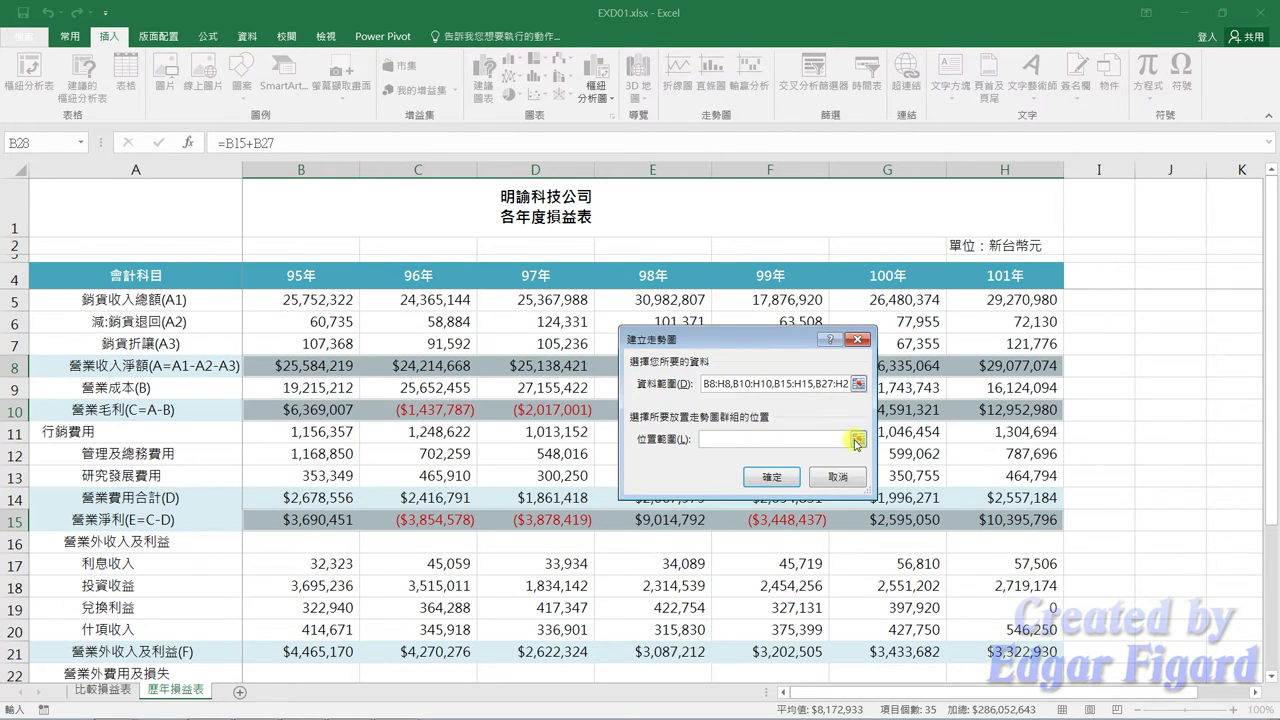
click(857, 440)
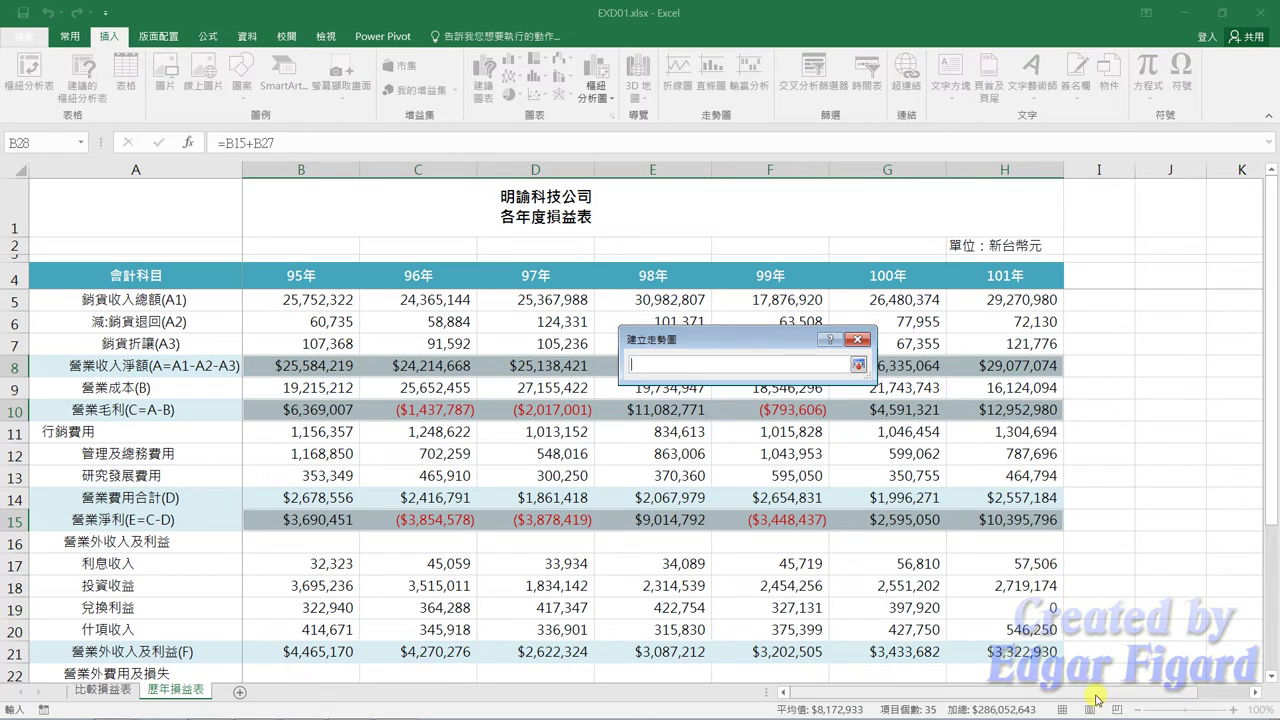
scroll(1097, 693, right, 1)
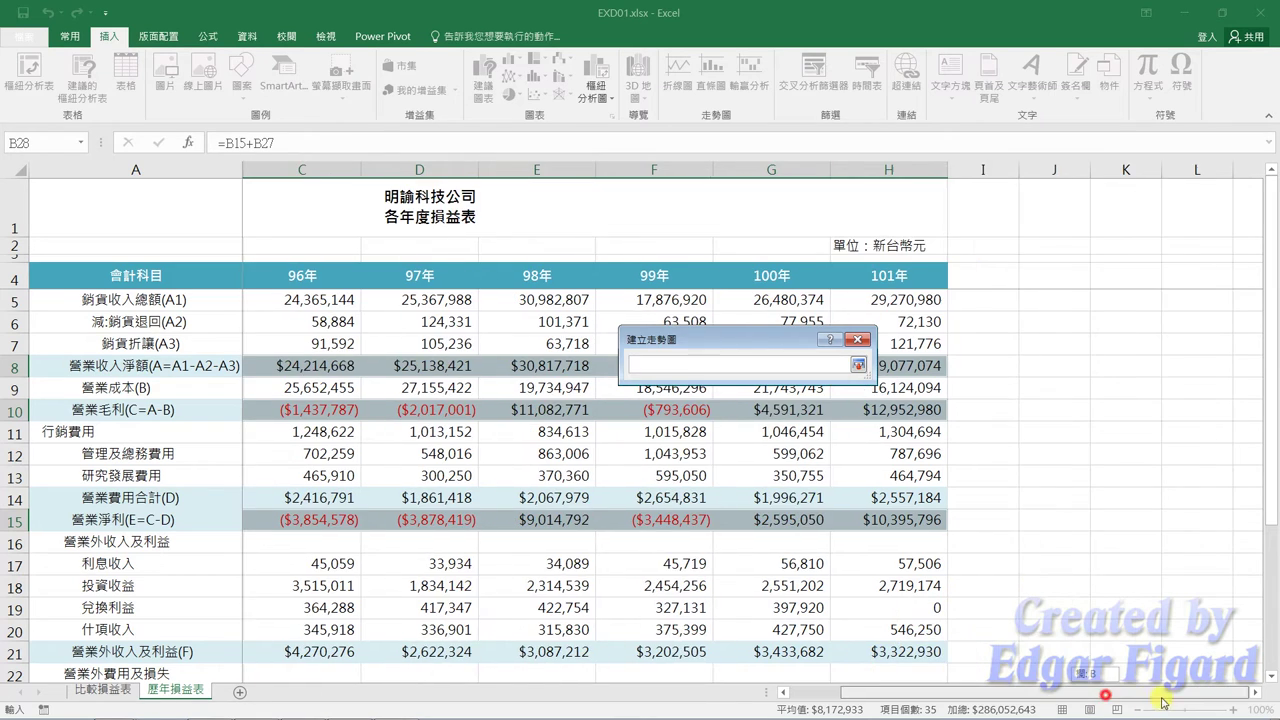
click(1254, 693)
click(1254, 693)
click(1254, 693)
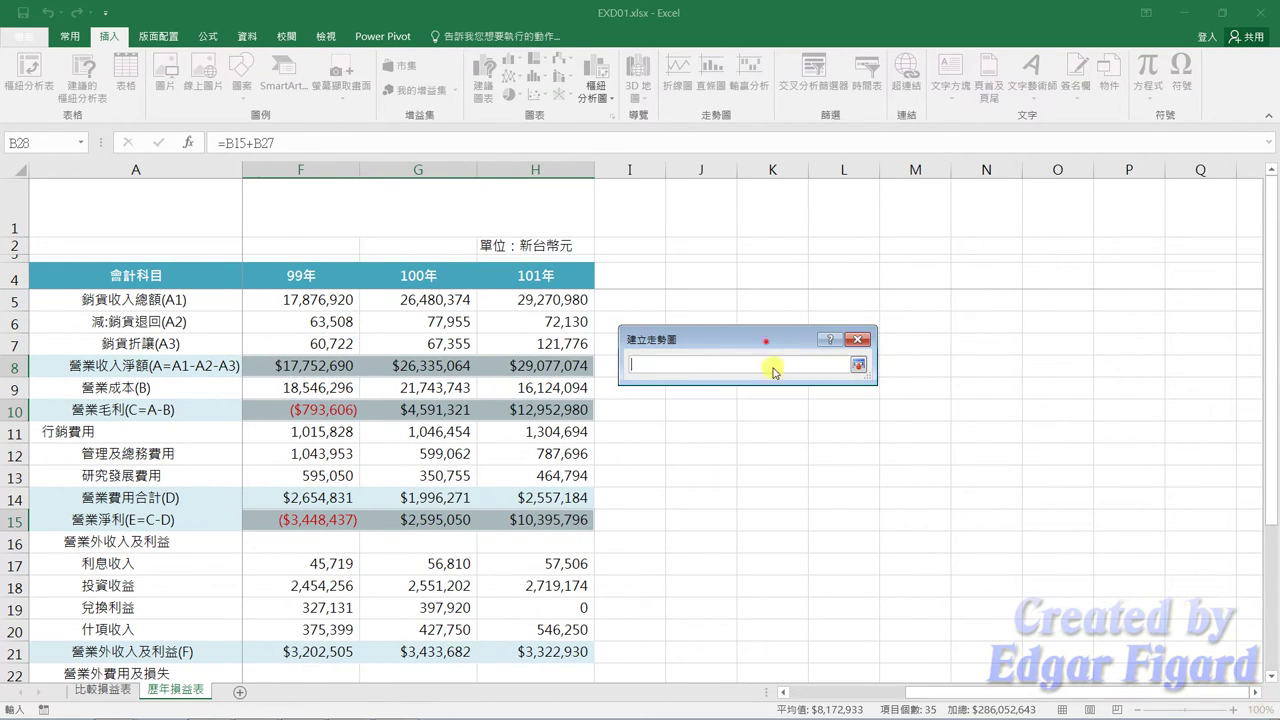
drag(765, 341, 799, 456)
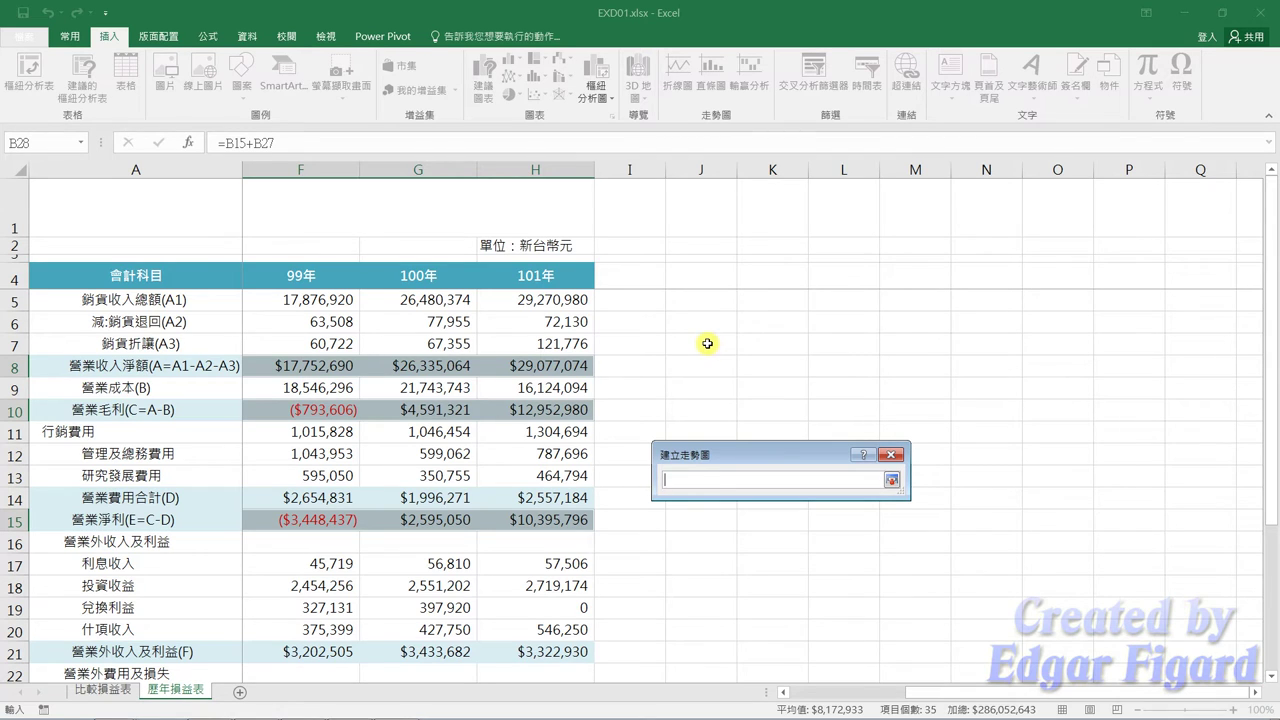
- Pick J7, L7, N7, P7 and R7 as the sparkline locations and create them
click(707, 343)
ctrl+click(980, 346)
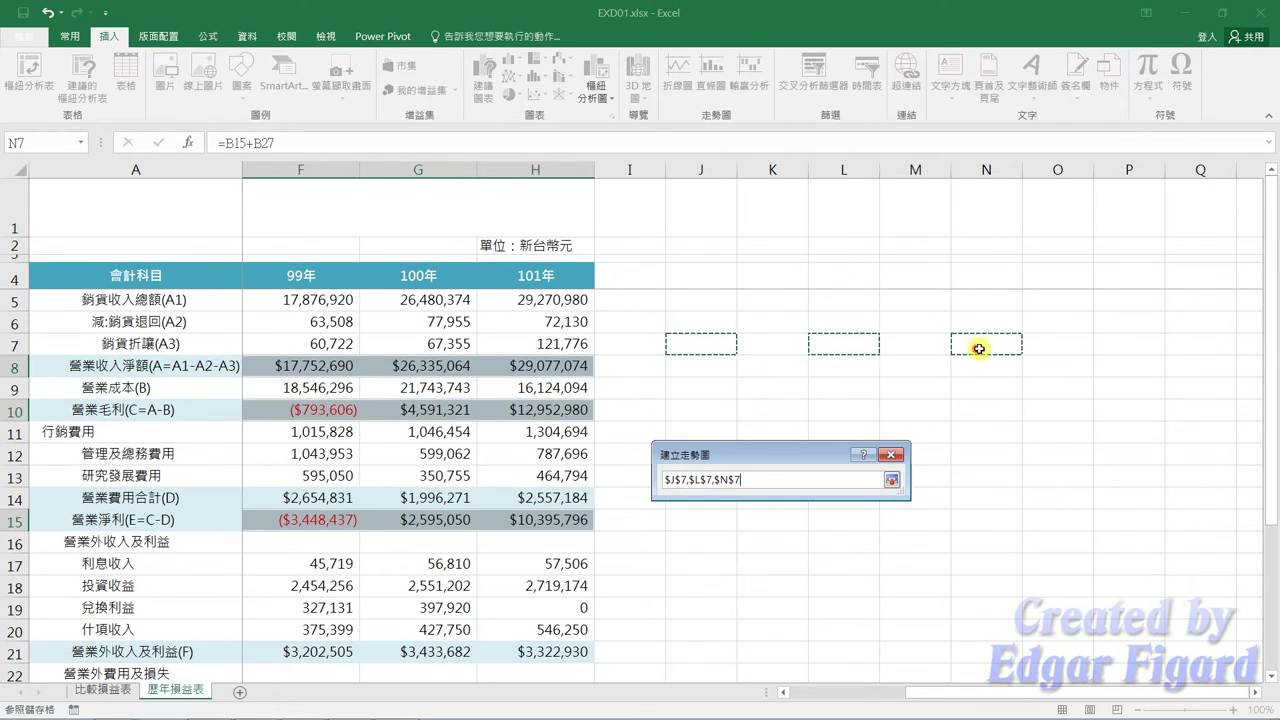
ctrl+click(1131, 349)
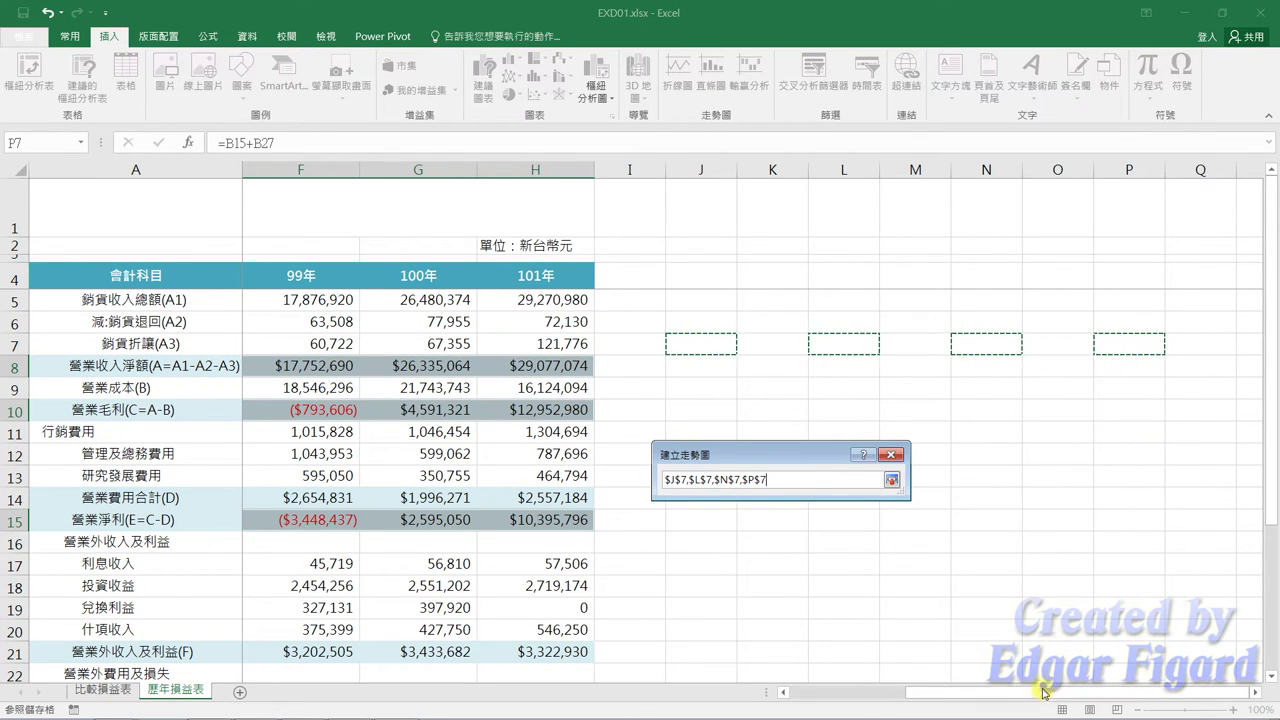
click(1256, 695)
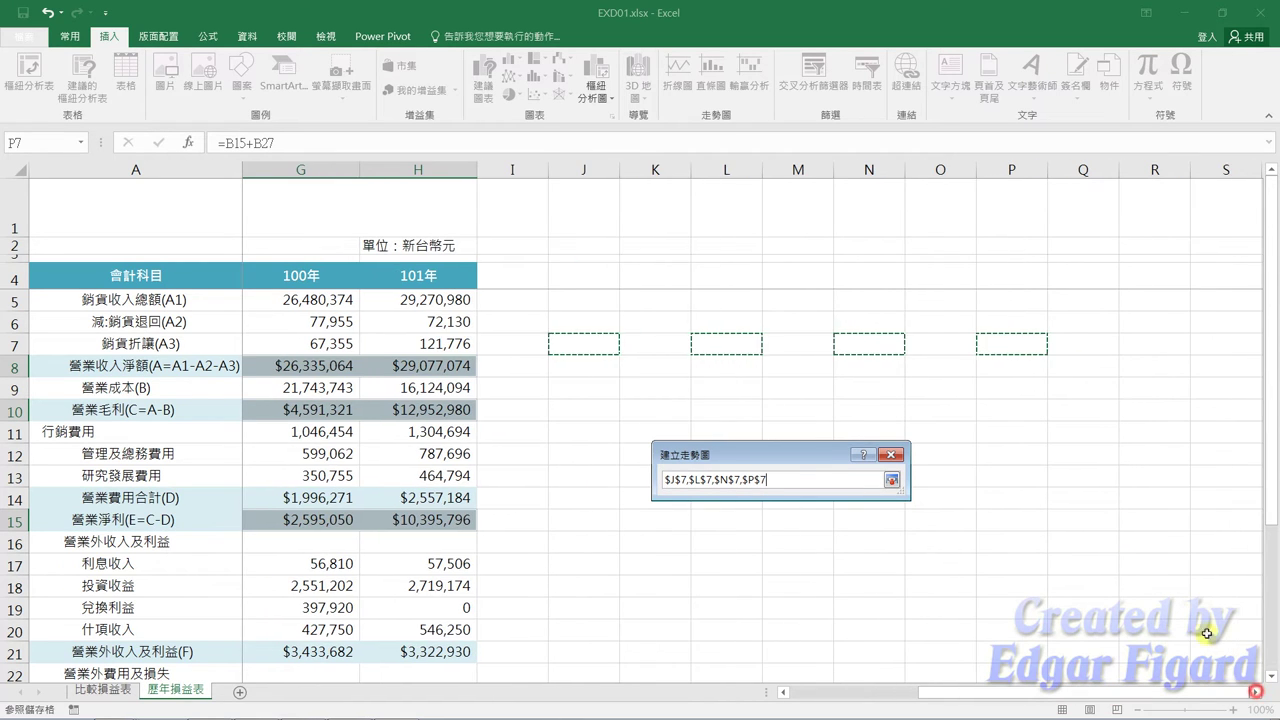
ctrl+click(1135, 345)
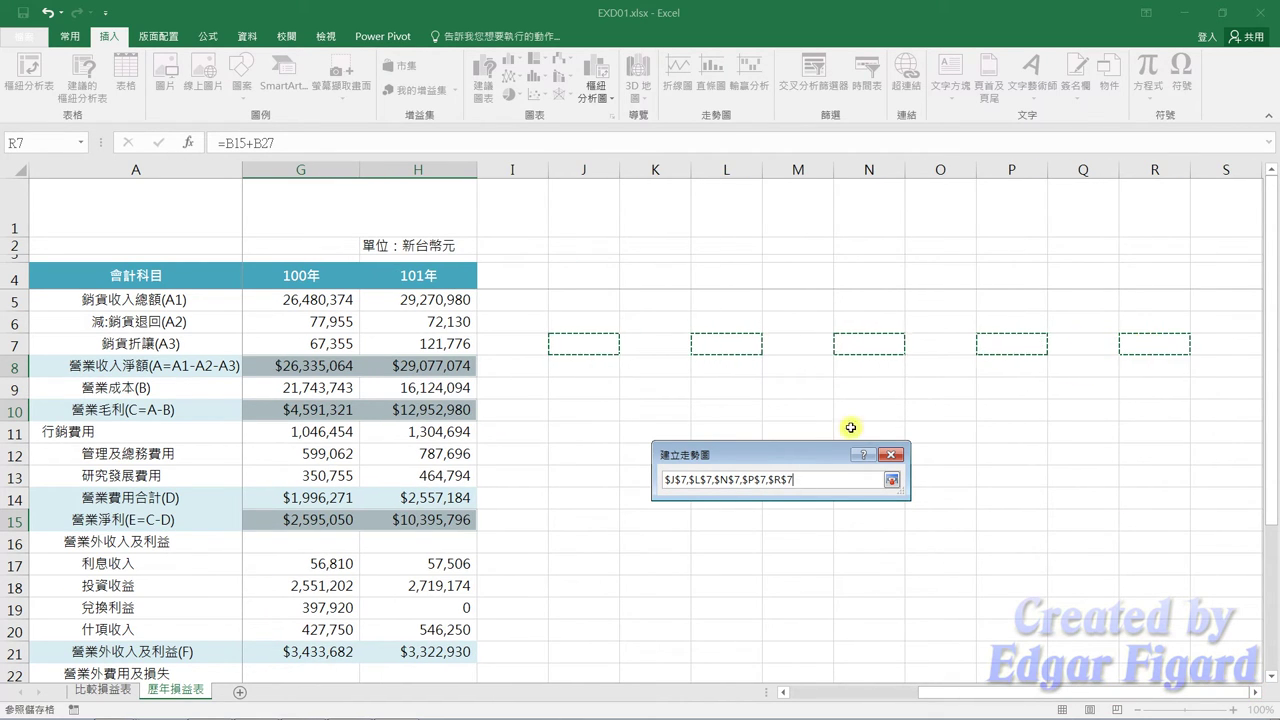
click(892, 481)
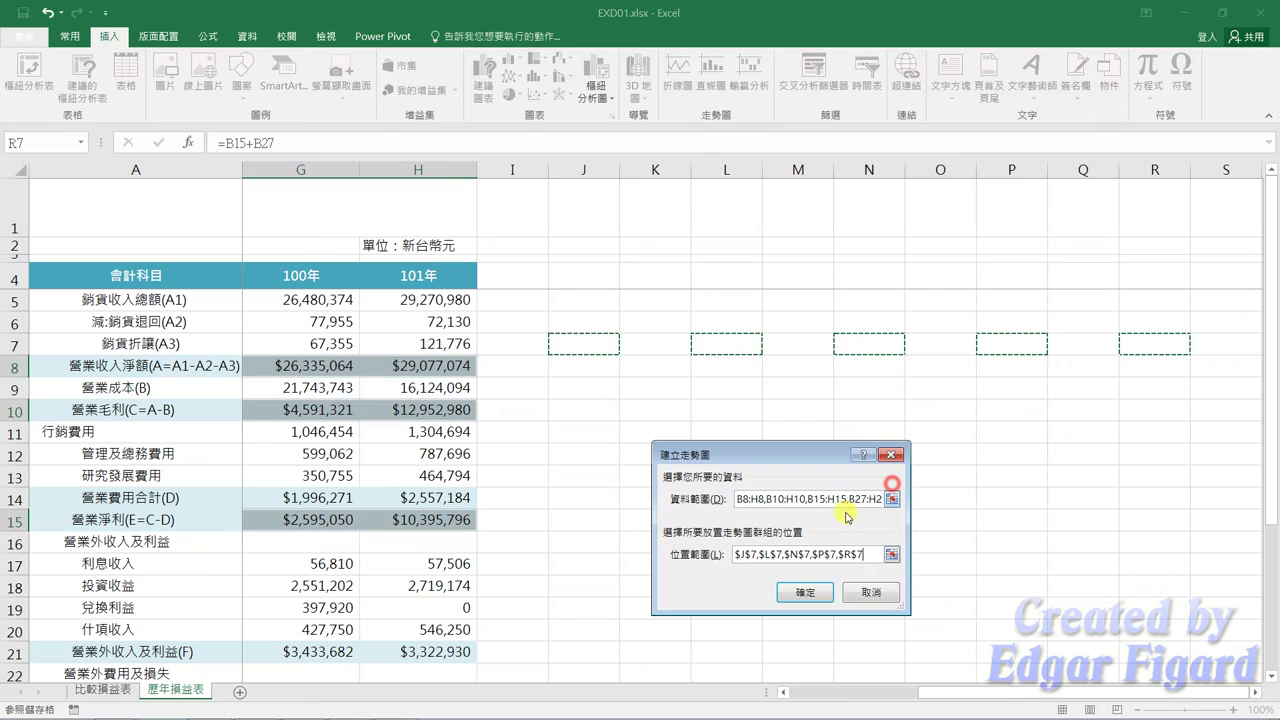
click(805, 592)
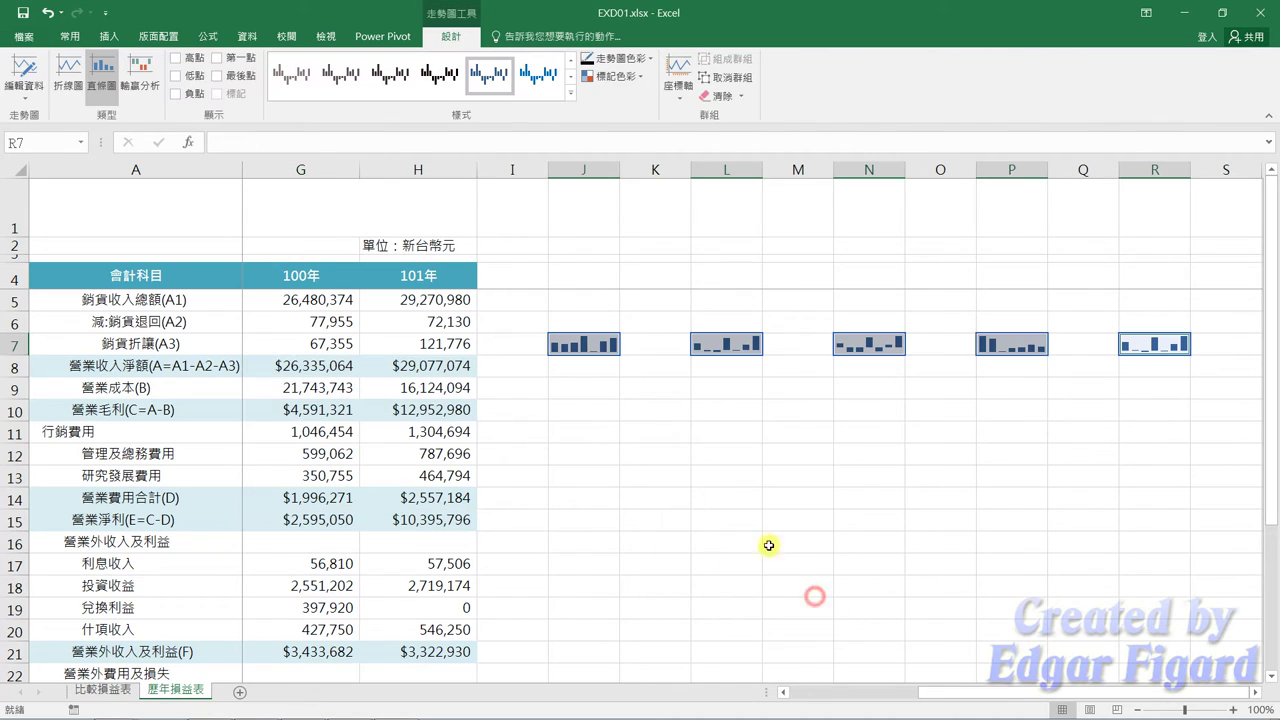
- Cut the J7:R7 sparklines and paste them at A4 on the 比較損益表 sheet
click(563, 346)
drag(635, 345, 1078, 347)
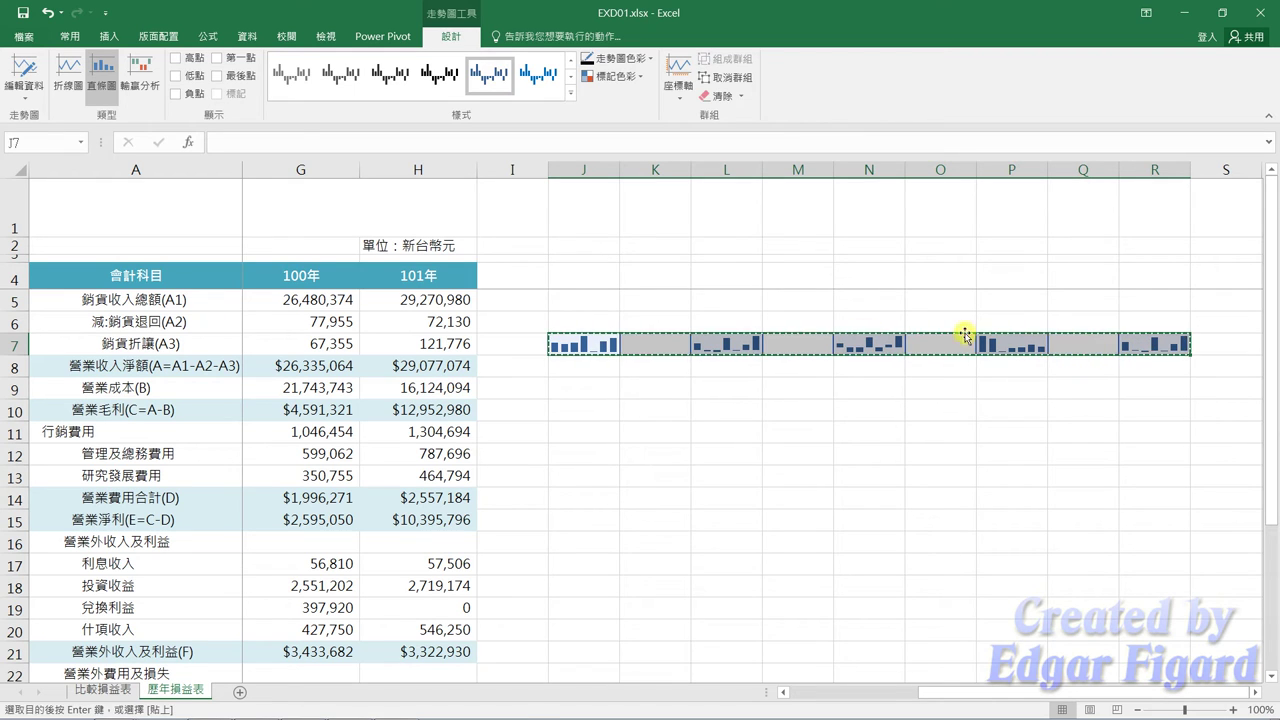
key(ctrl+x)
click(128, 690)
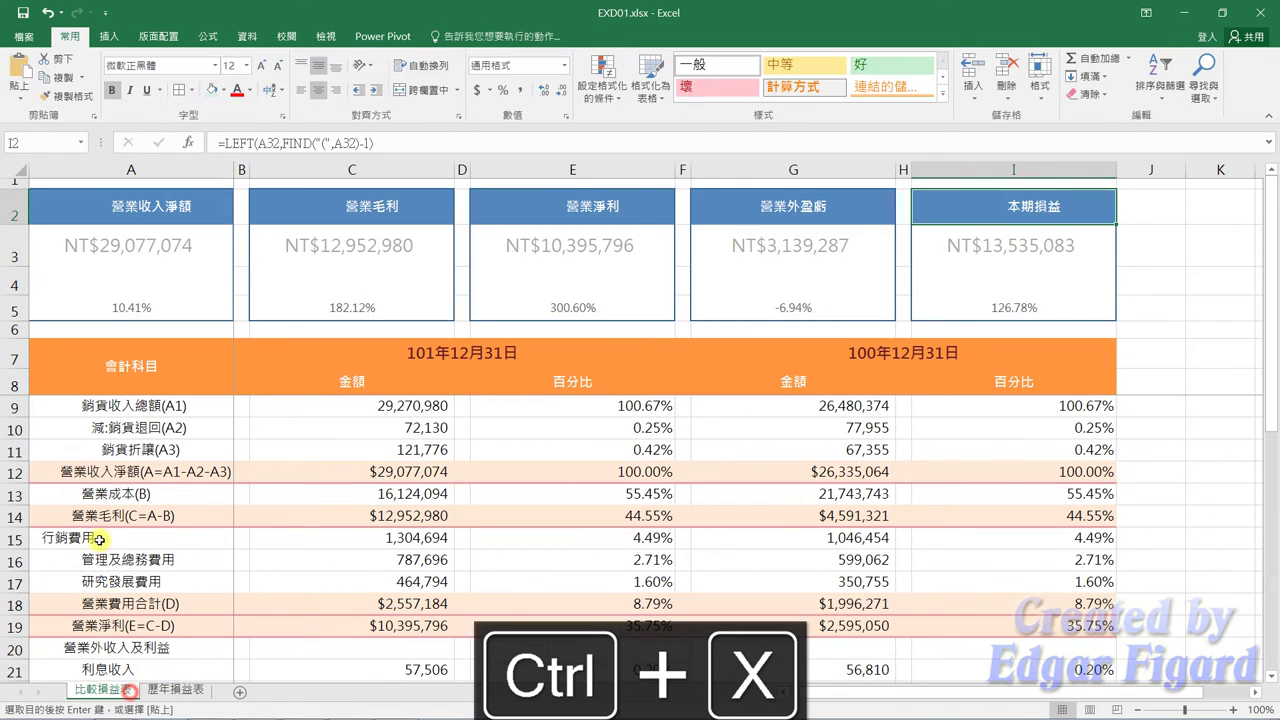
click(123, 282)
key(ctrl+v)
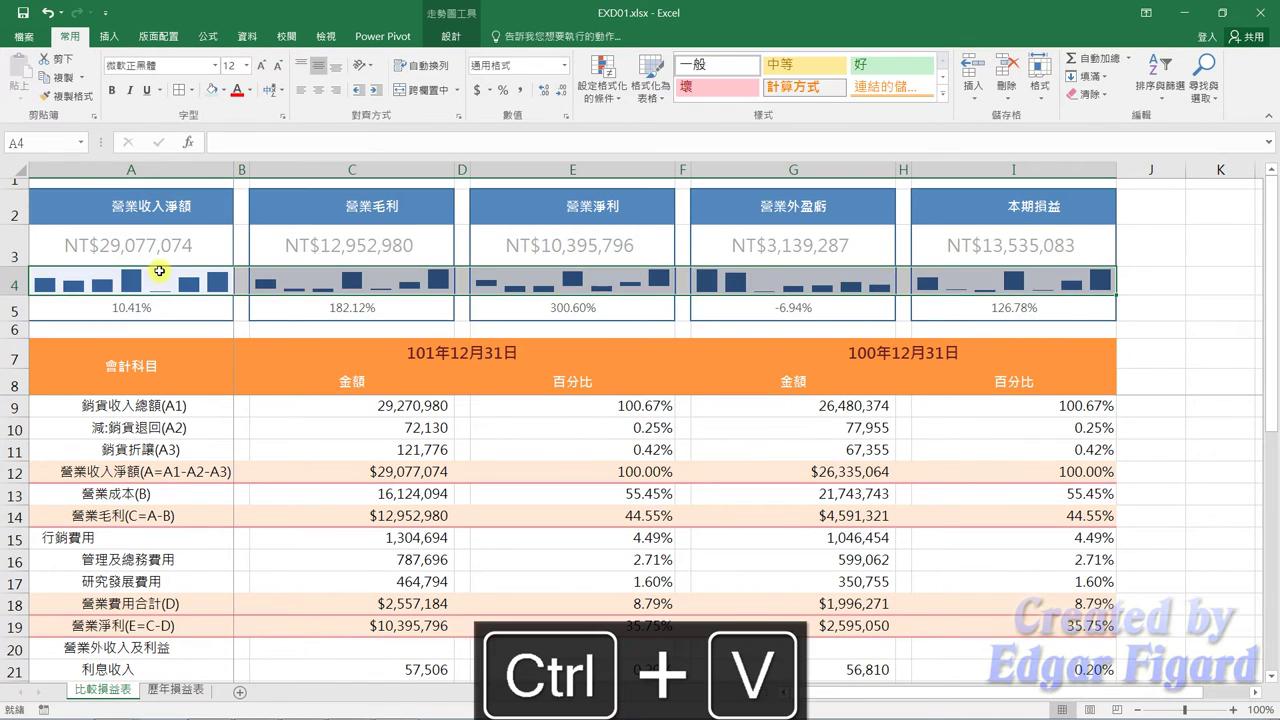
- Tick 負點 and 最後點 on the row-4 sparklines and apply a new sparkline style
click(466, 38)
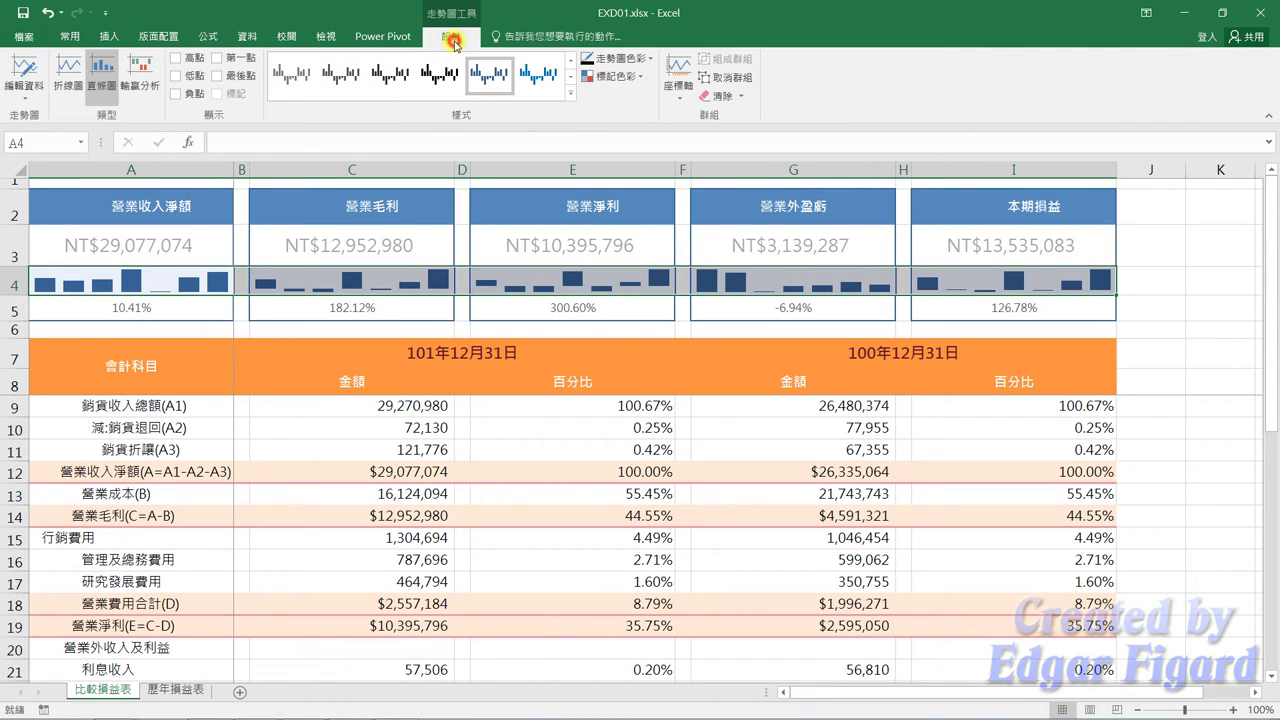
click(175, 94)
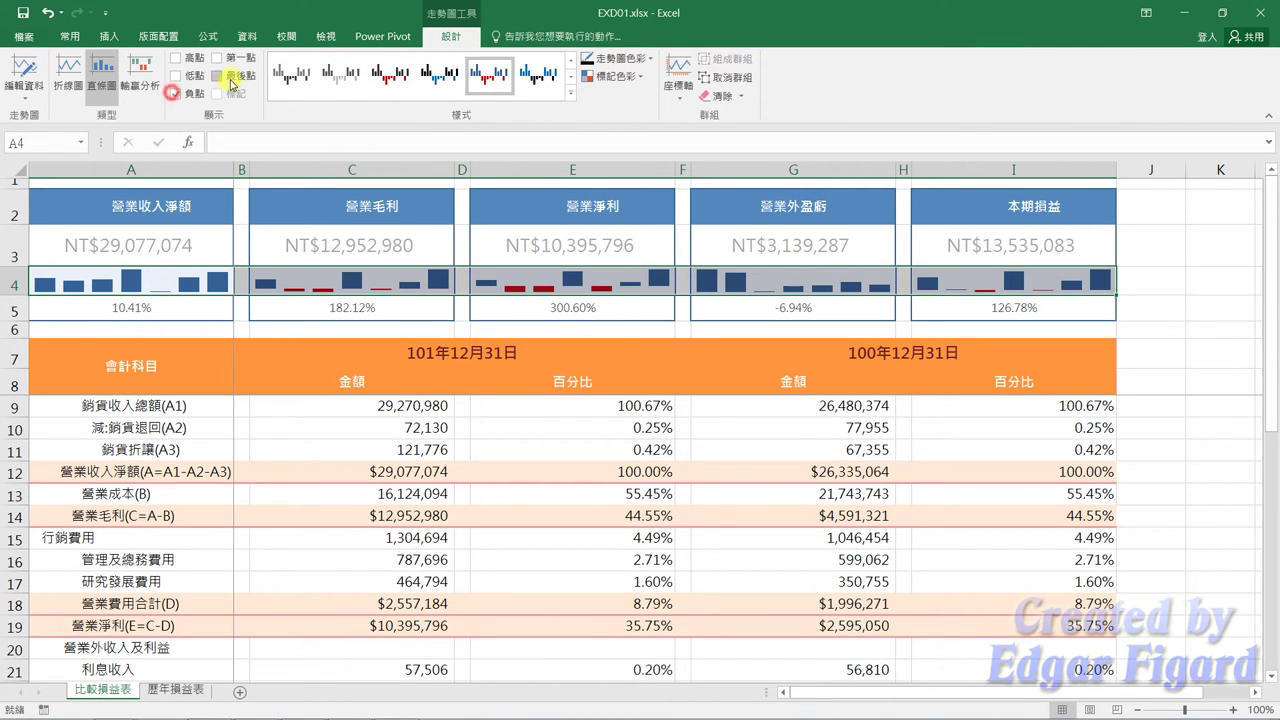
click(217, 75)
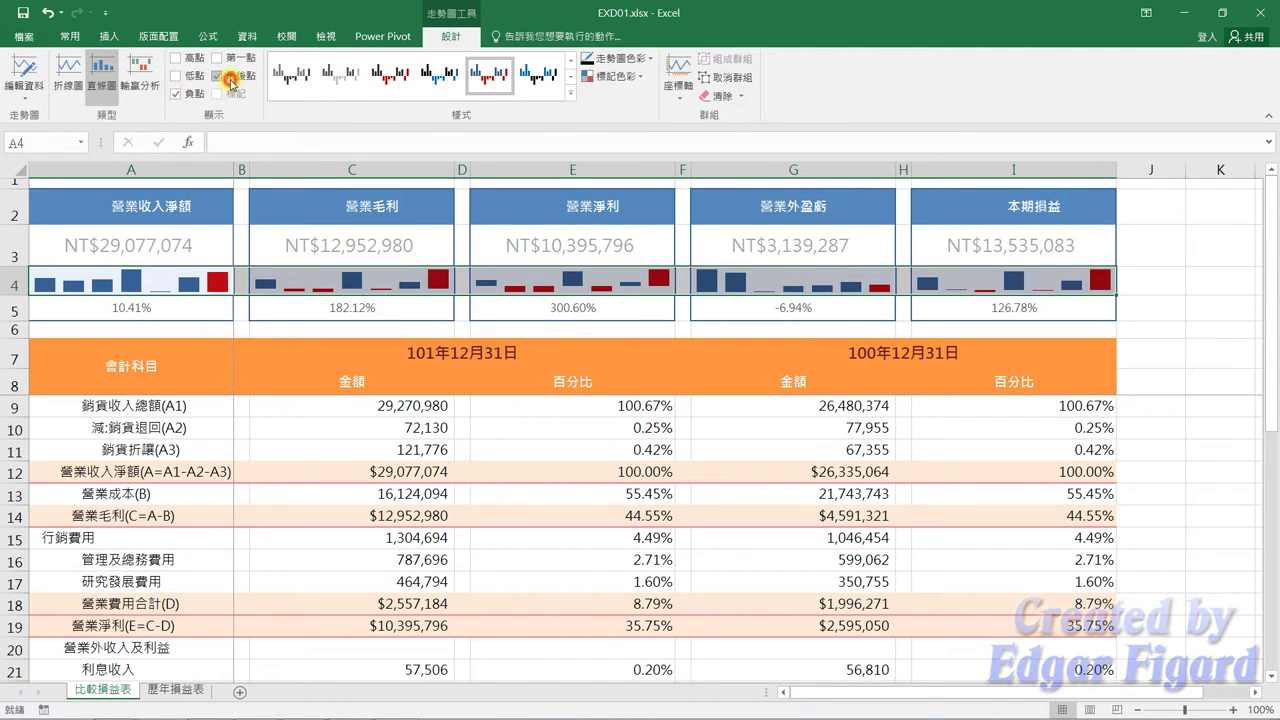
click(572, 98)
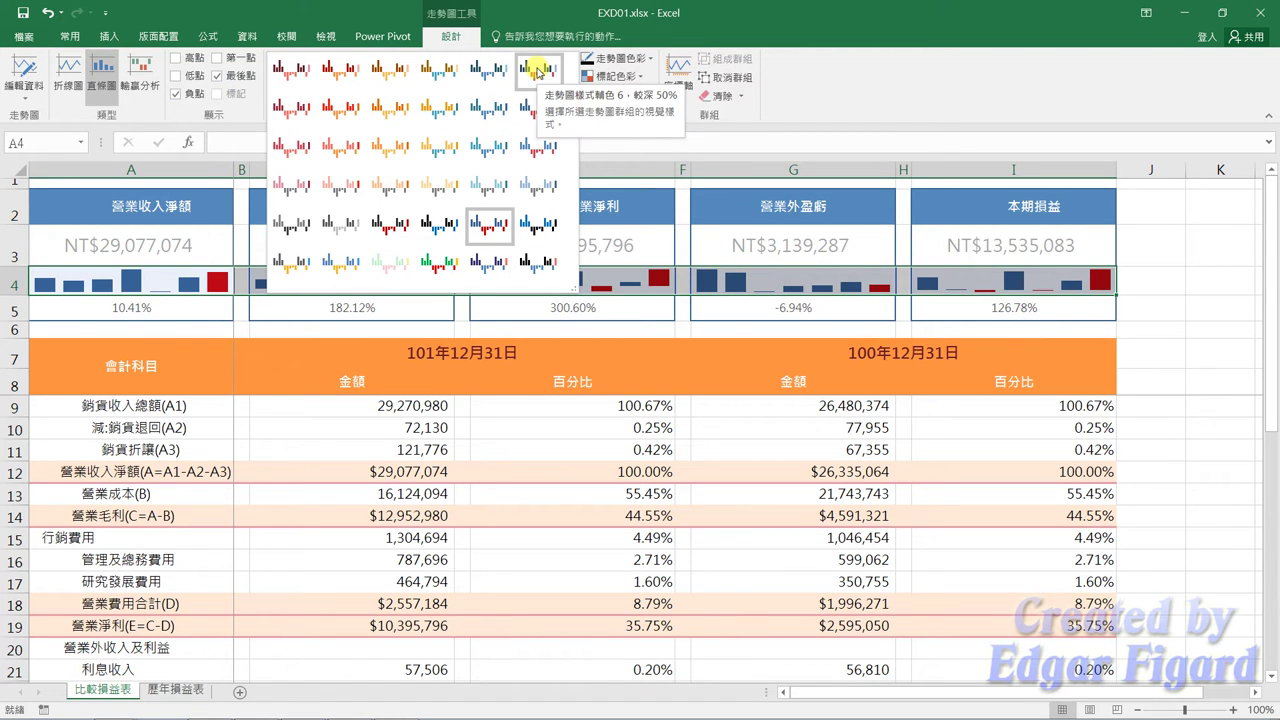
click(538, 70)
- Select the row-5 percentage cells A5, C5, E5, G5 and I5
click(195, 311)
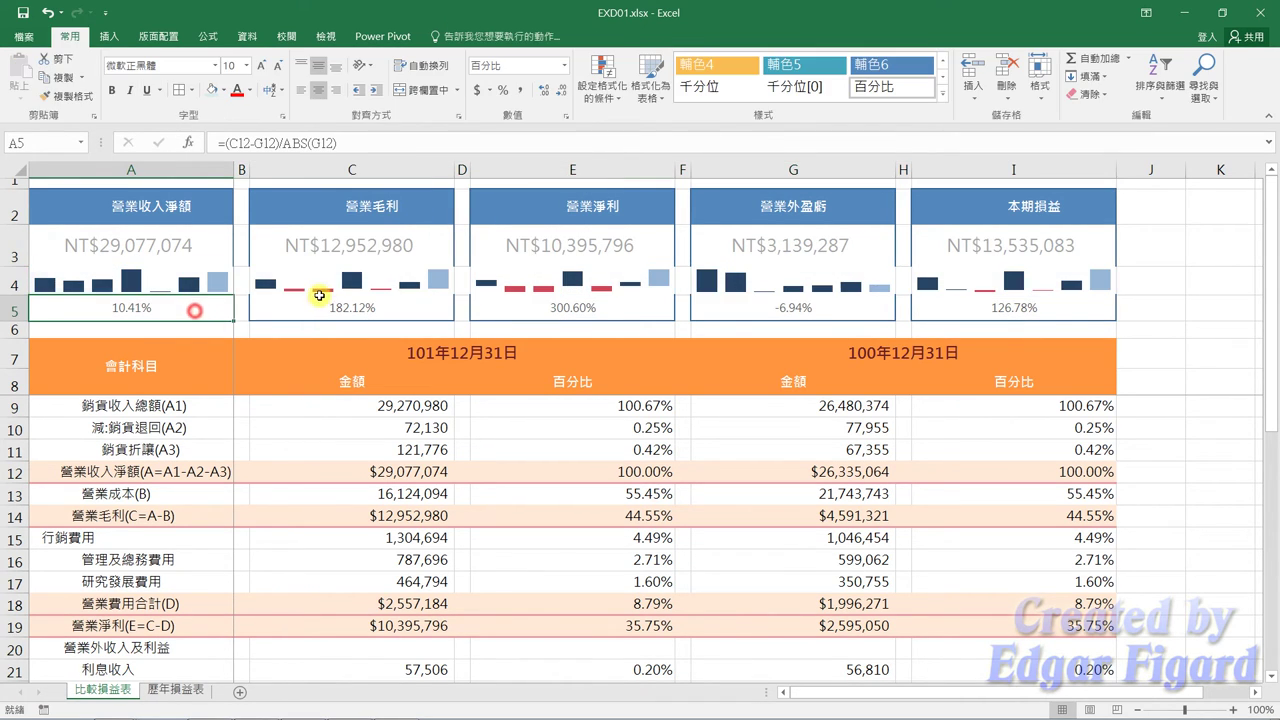
ctrl+click(340, 308)
ctrl+click(545, 308)
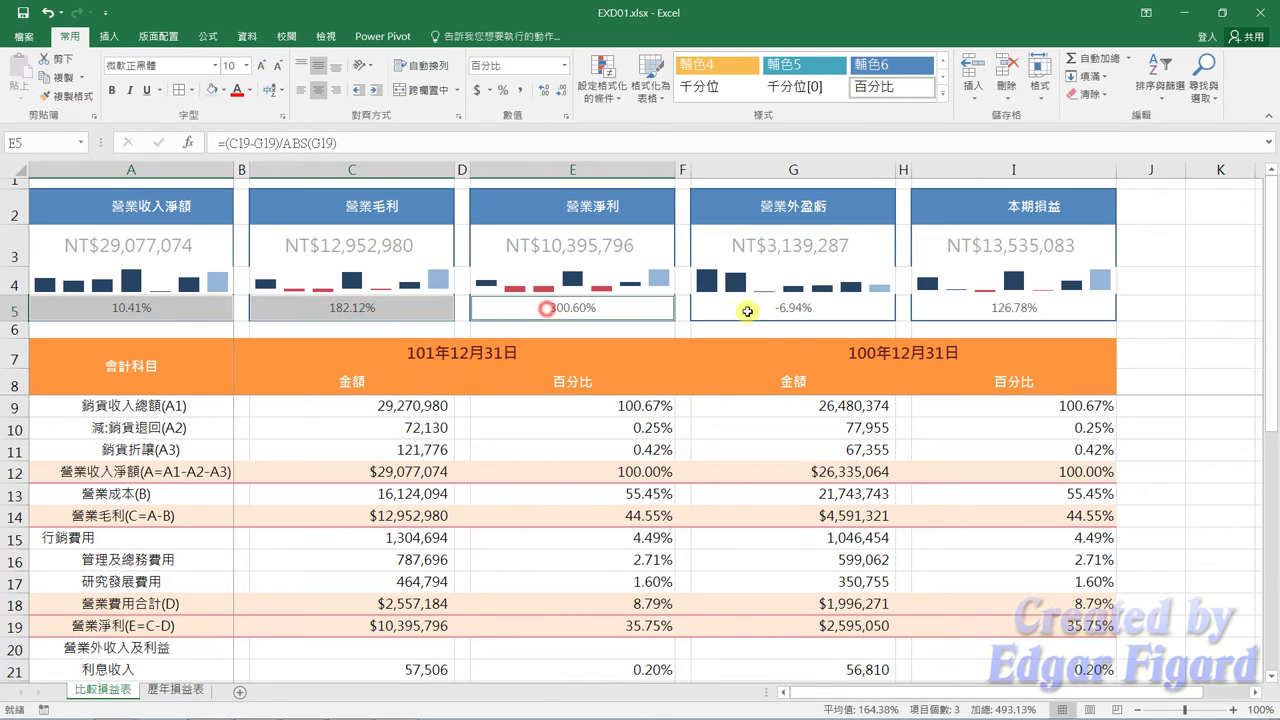
ctrl+click(747, 311)
ctrl+click(936, 307)
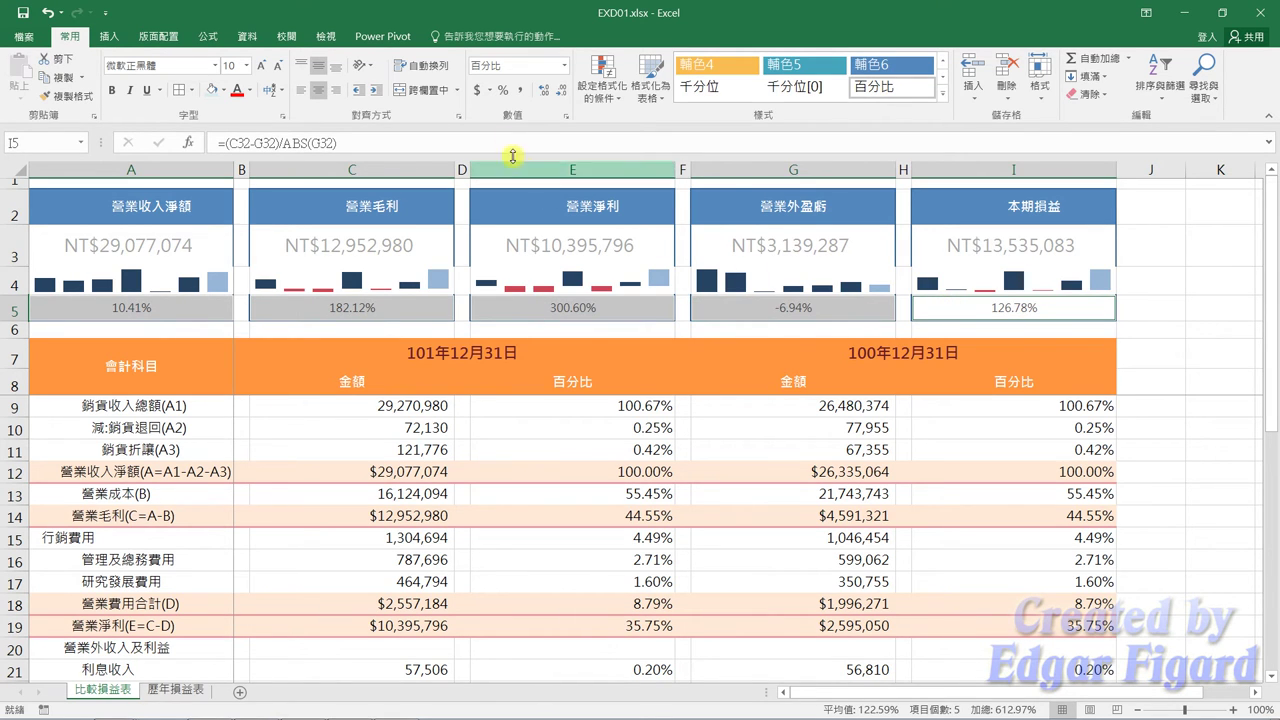
- Create a new conditional formatting icon-set rule using the three-arrows style
click(602, 80)
click(648, 336)
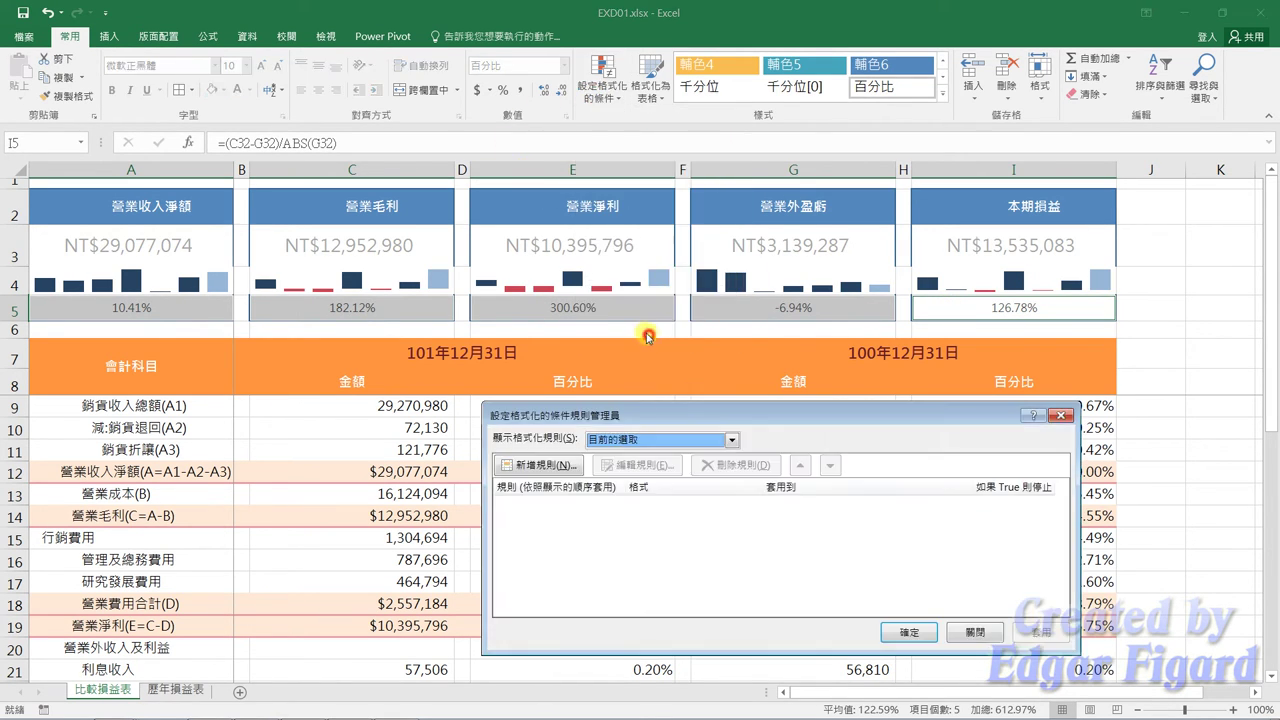
click(537, 464)
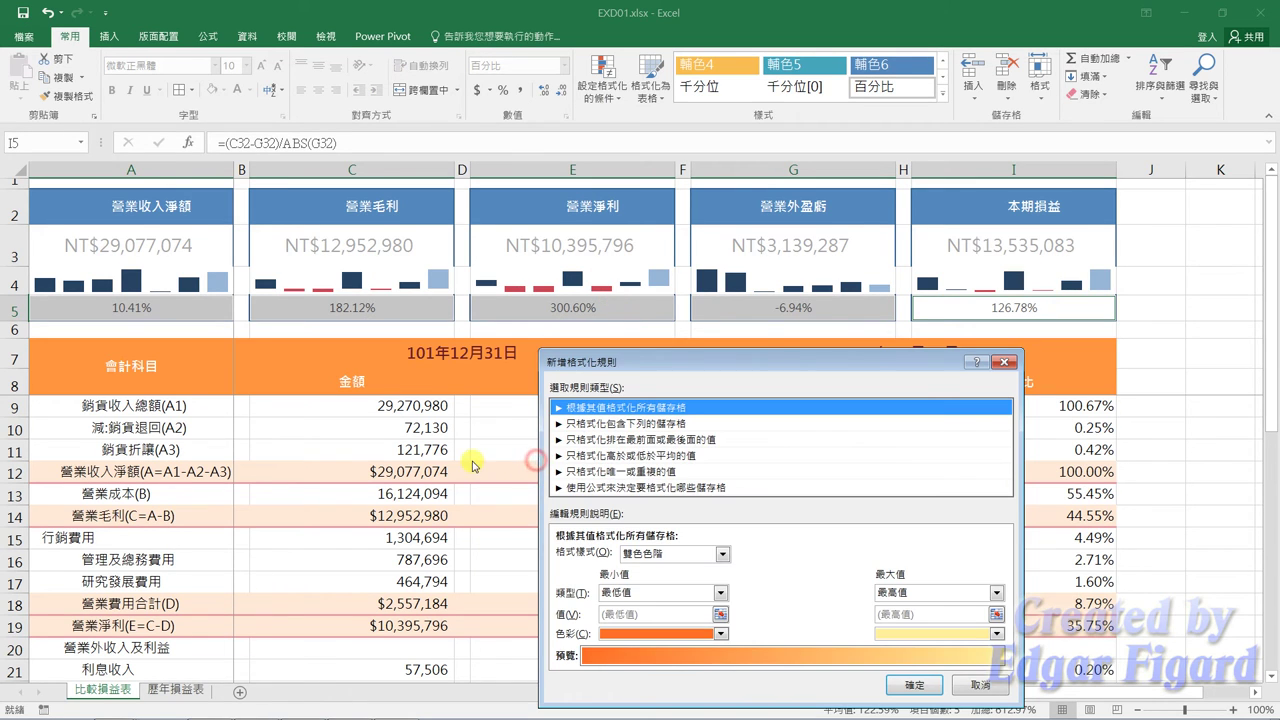
click(704, 562)
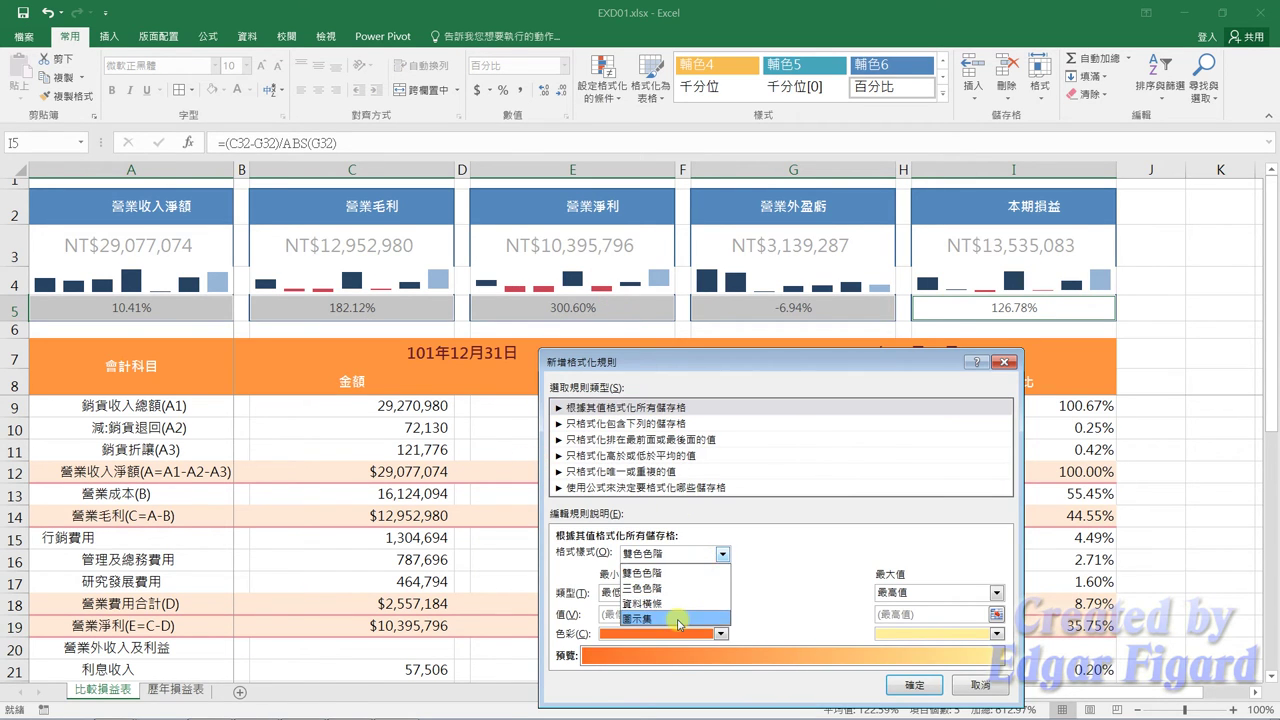
click(672, 620)
click(724, 583)
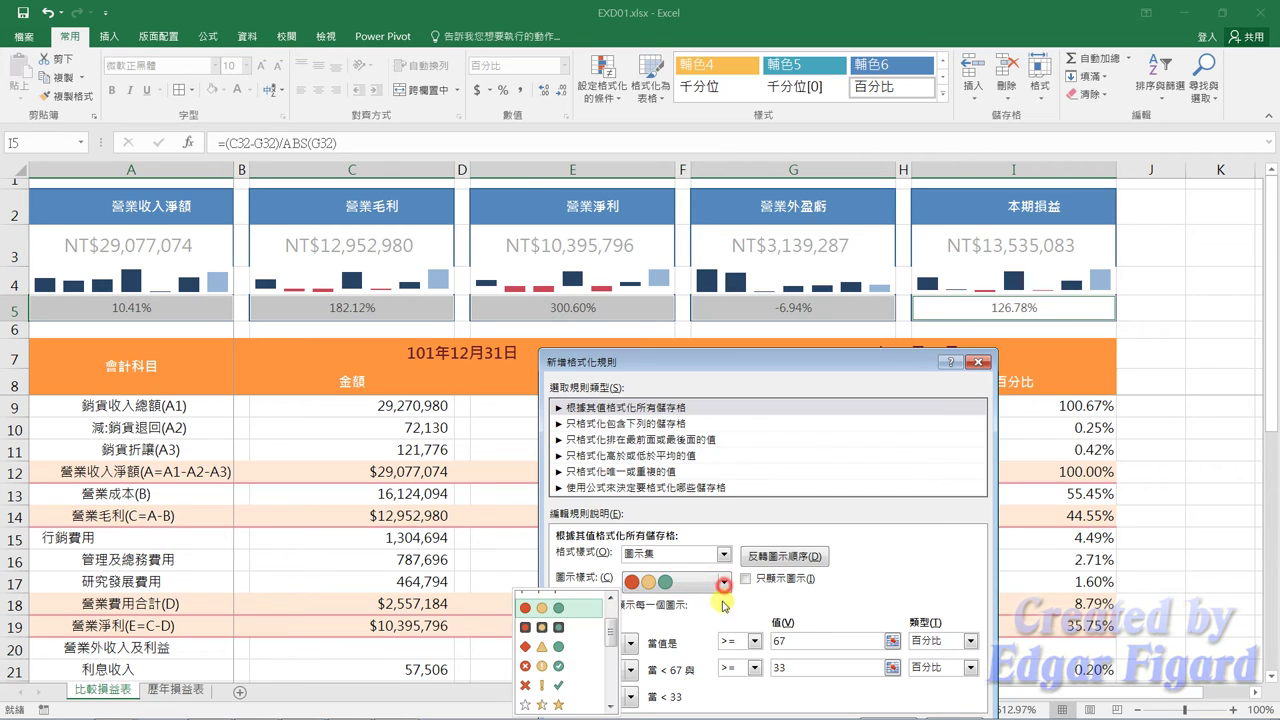
scroll(613, 632, up, 3)
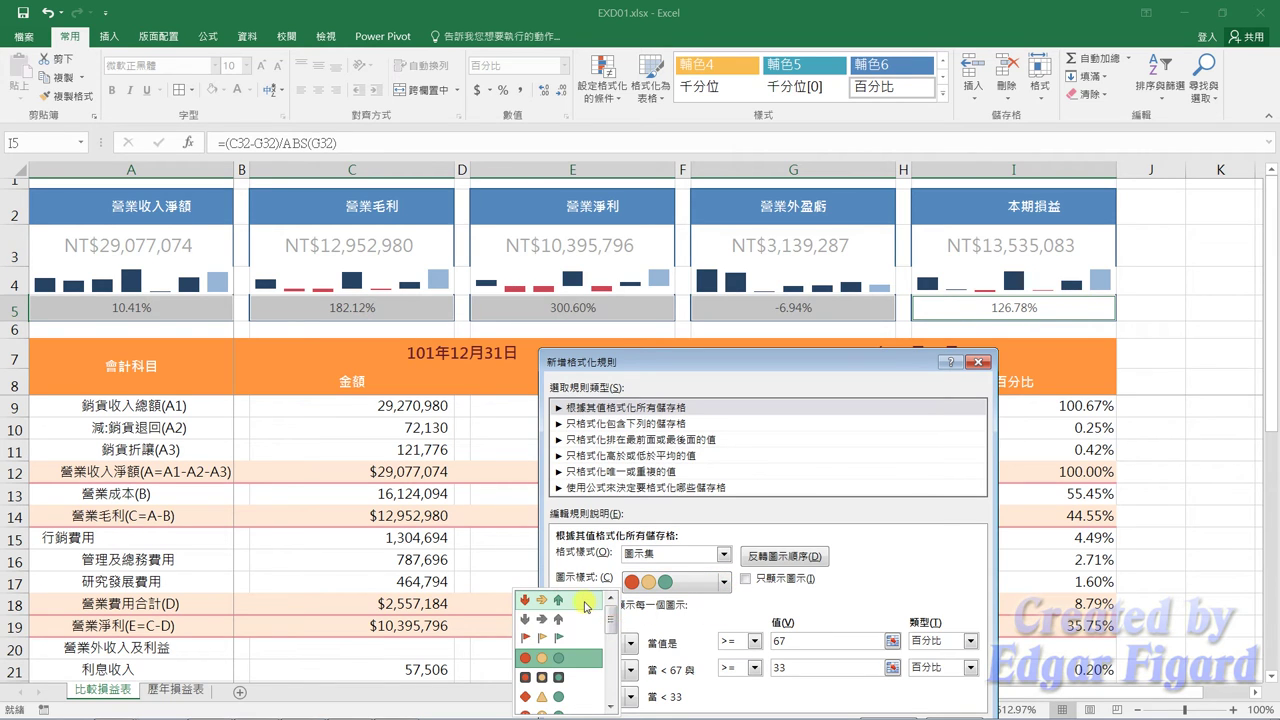
click(583, 598)
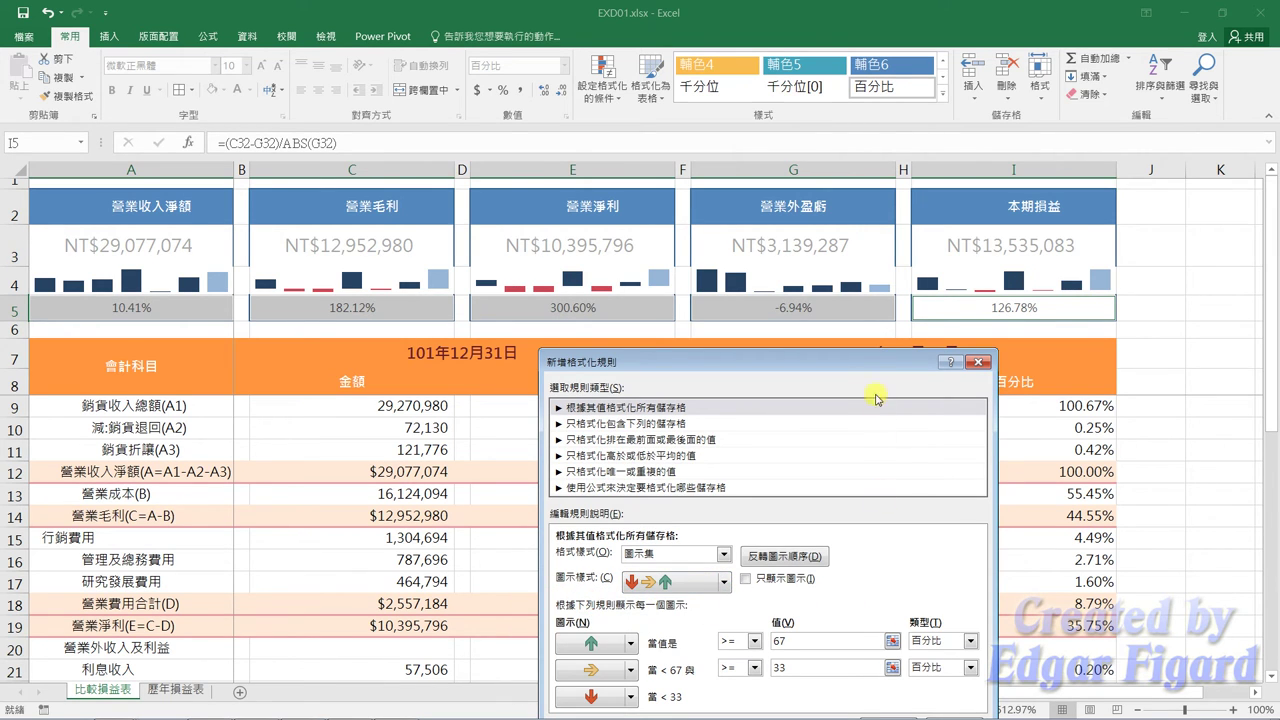
- Set 數值 thresholds so the up arrow shows above 0 and the sideways arrow at 0, then apply
drag(877, 363, 829, 235)
click(890, 513)
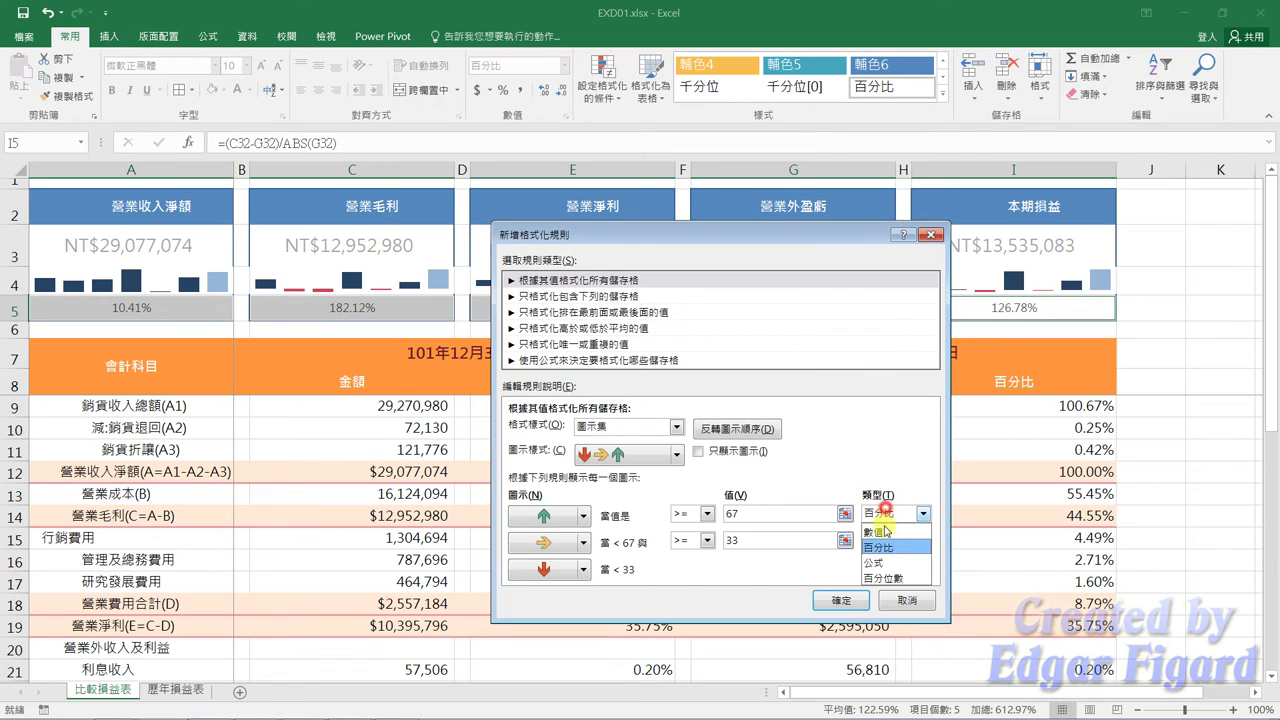
click(878, 531)
click(889, 540)
click(875, 558)
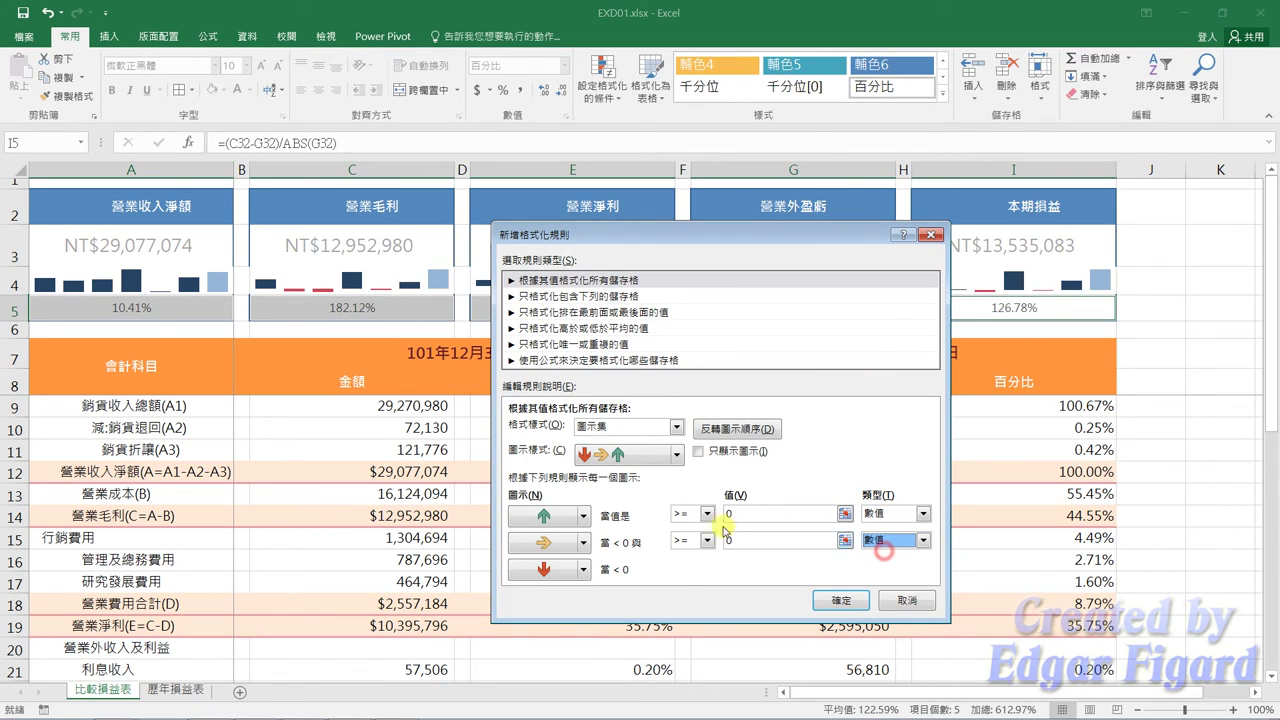
click(707, 514)
click(688, 548)
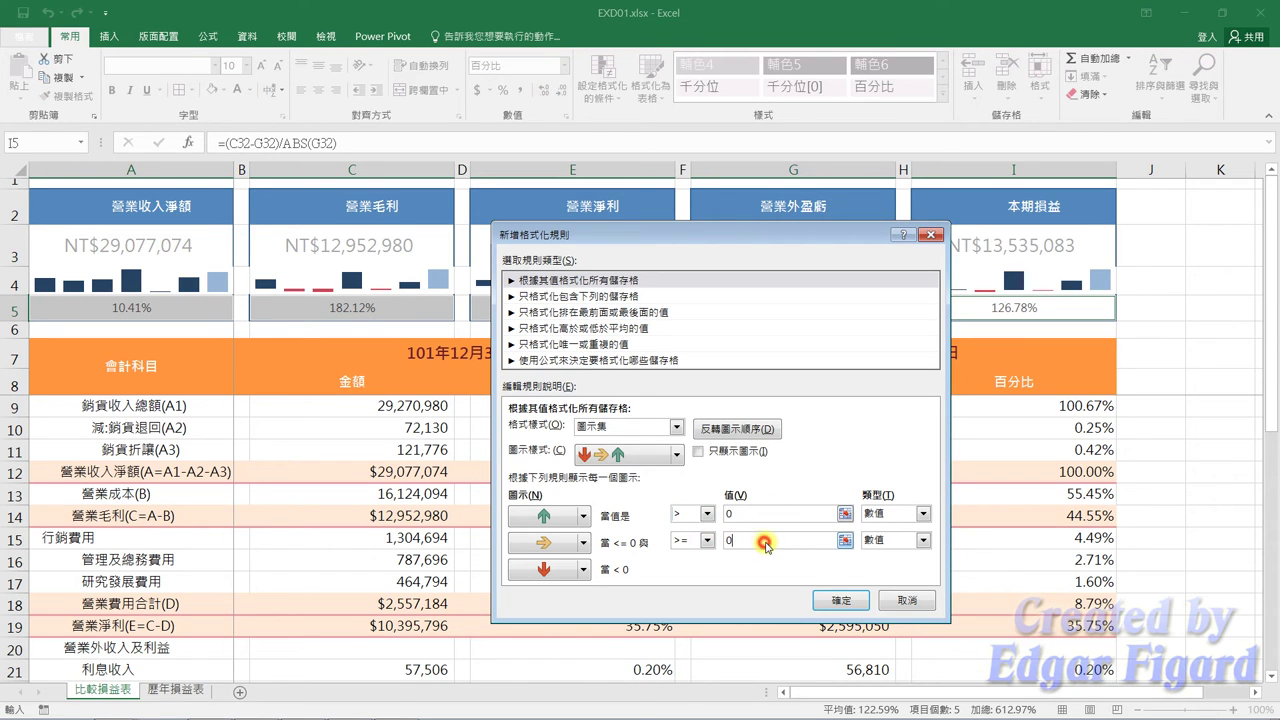
click(843, 605)
click(895, 630)
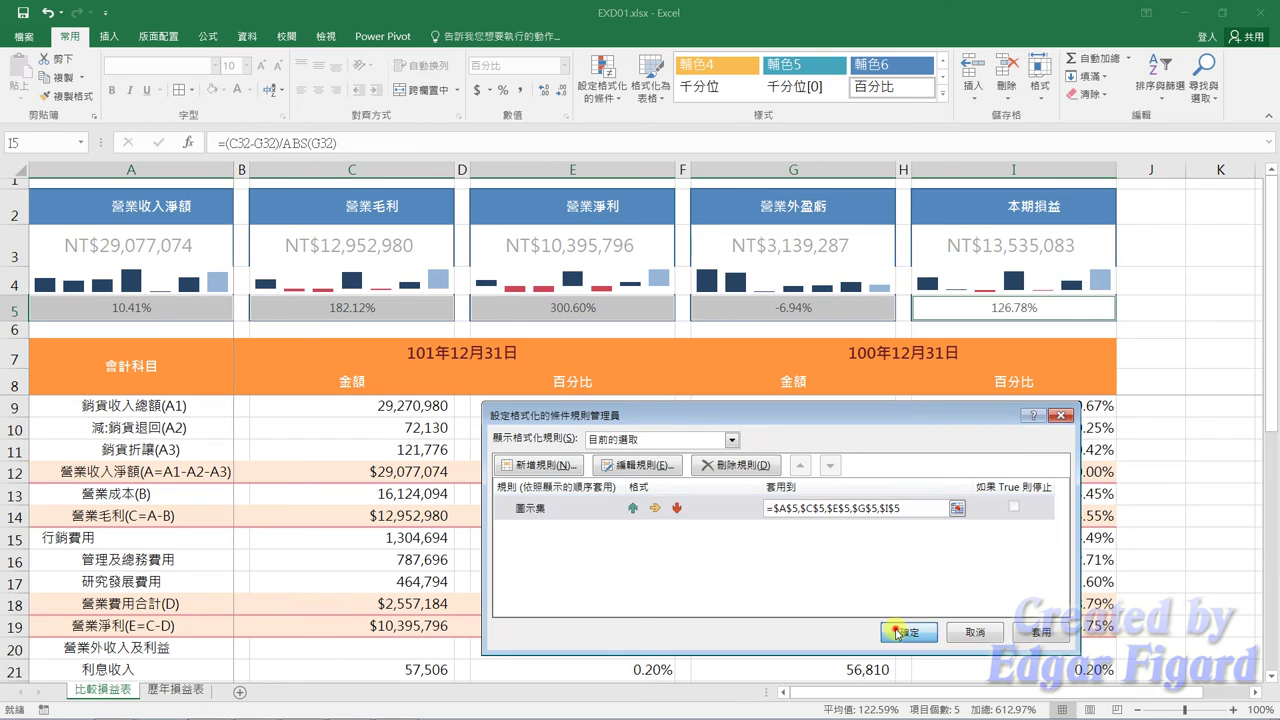
- Save the workbook in the EX01 folder as EXa01.xlsx, then exit Excel
click(23, 36)
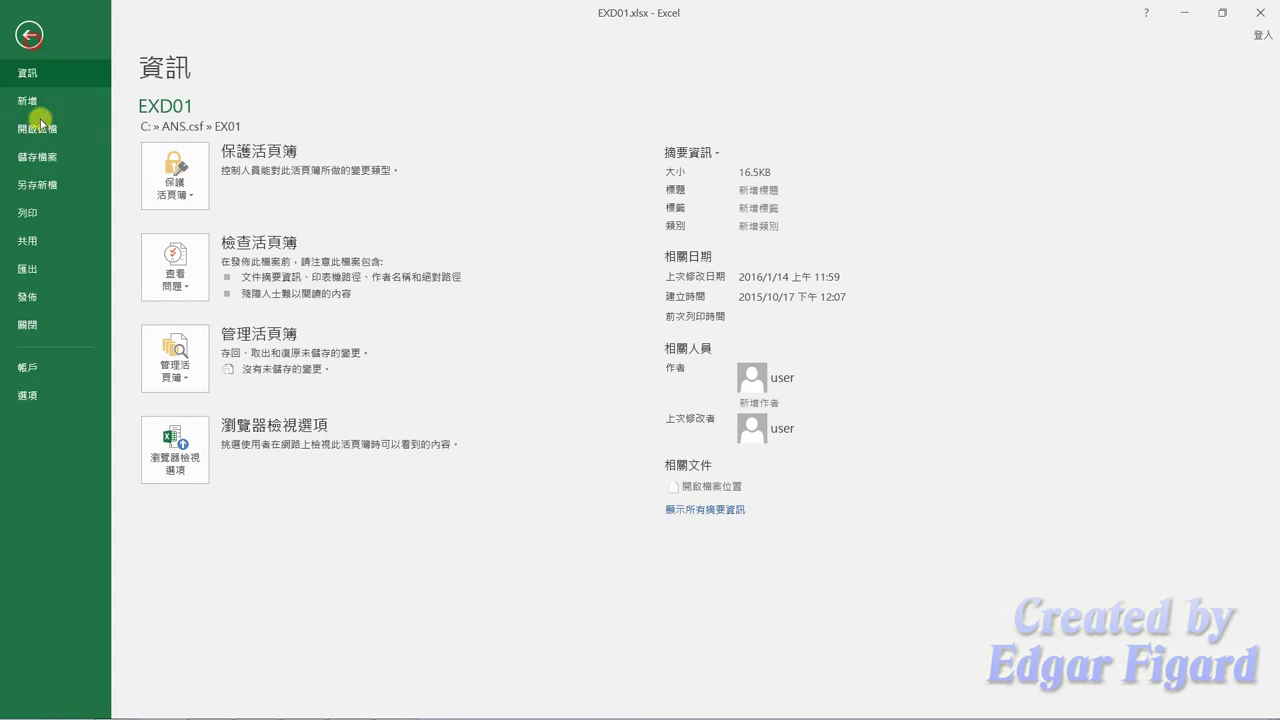
click(45, 197)
click(432, 140)
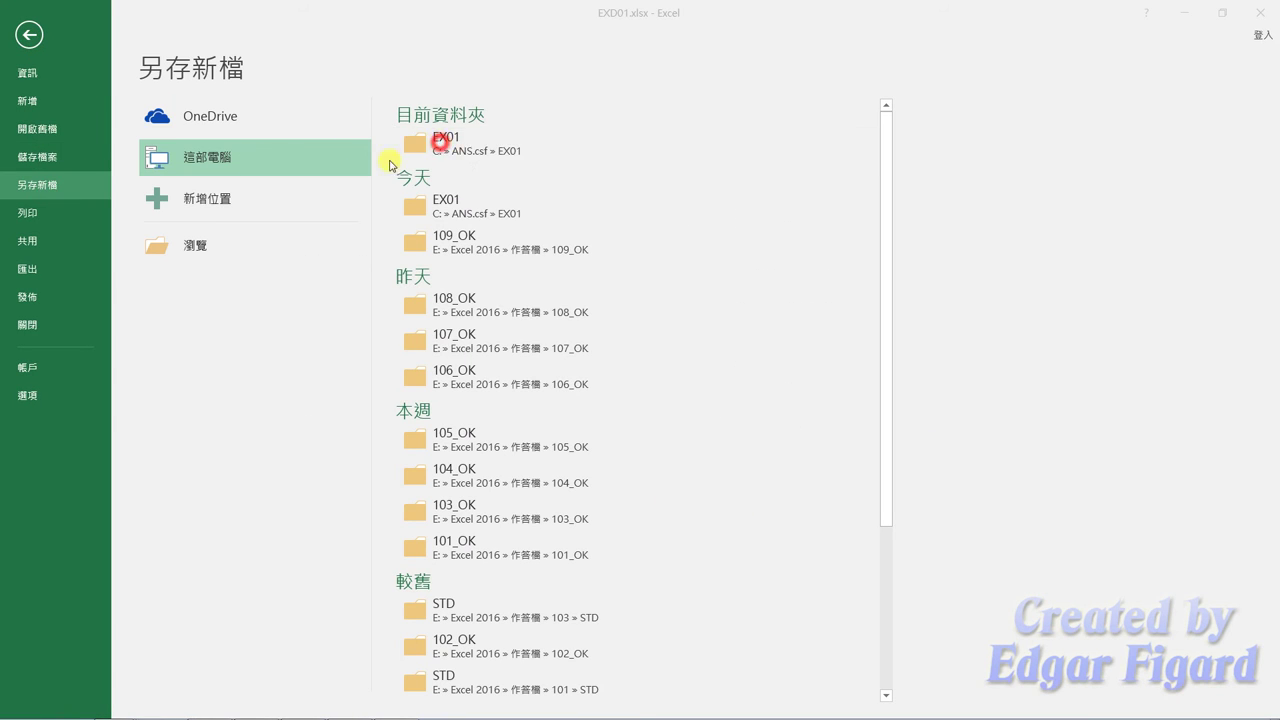
click(135, 285)
key(BackSpace)
text(a01.xlsx)
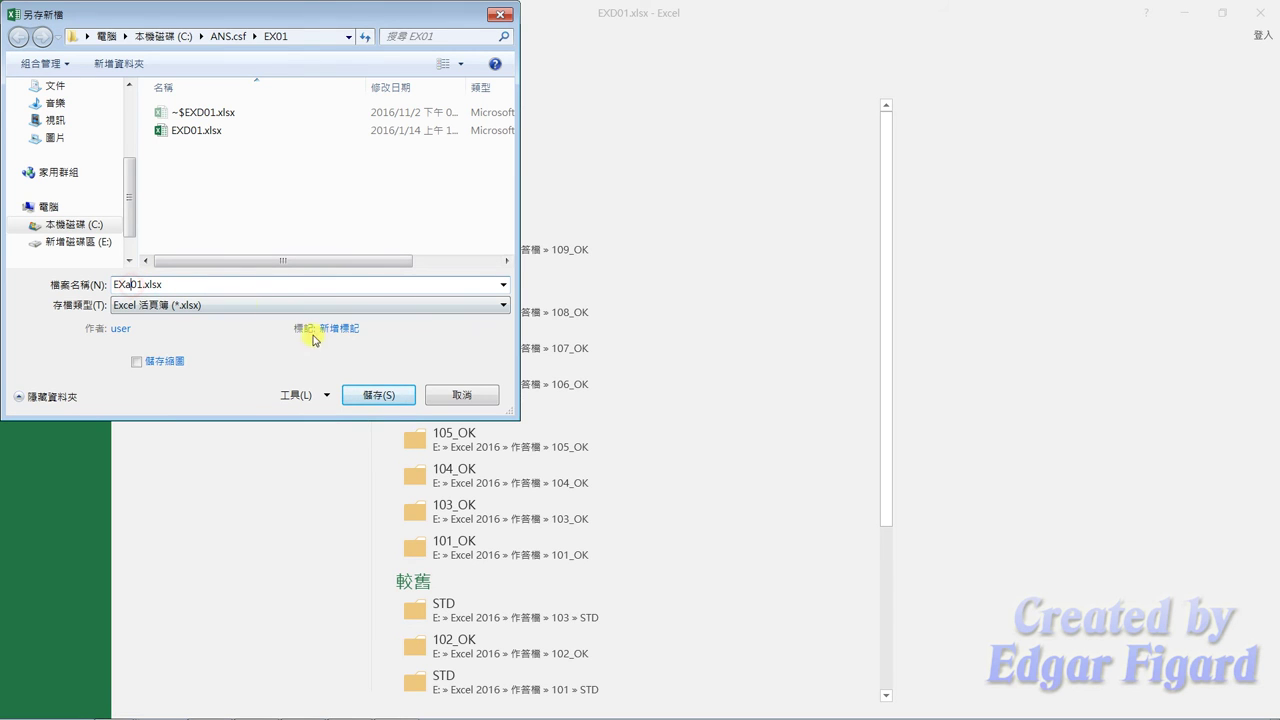
click(372, 395)
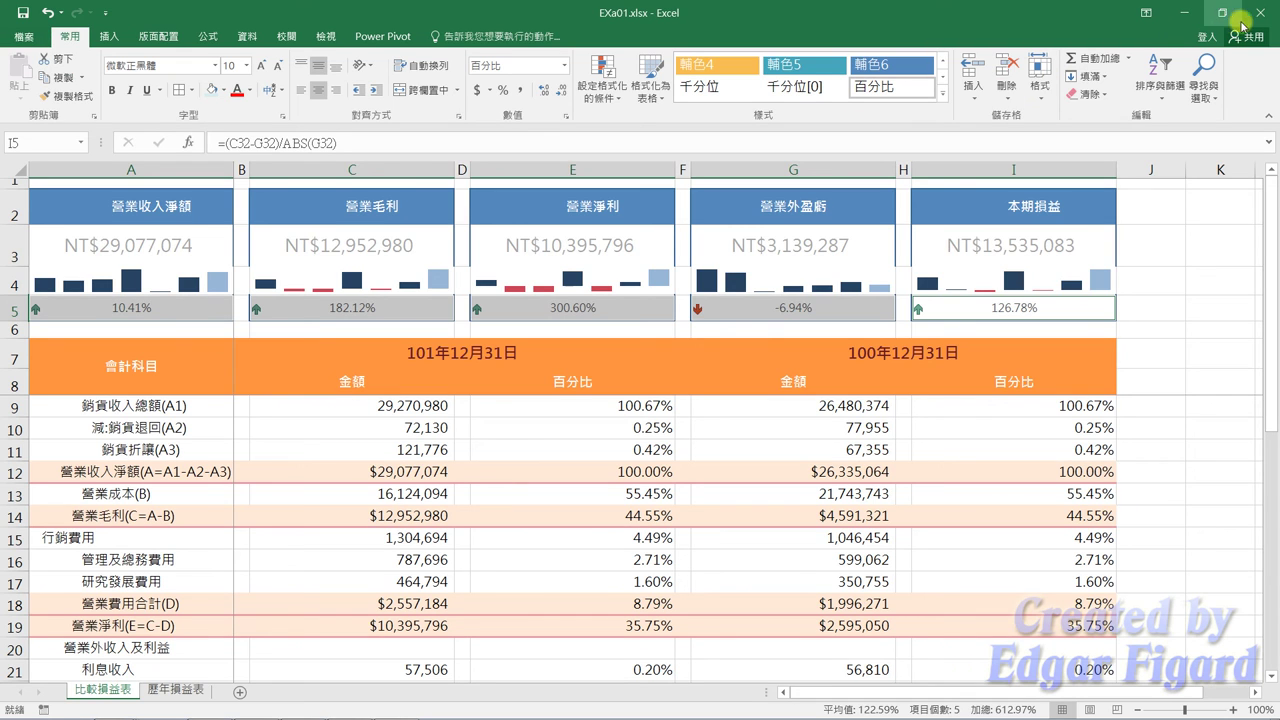
click(1256, 26)
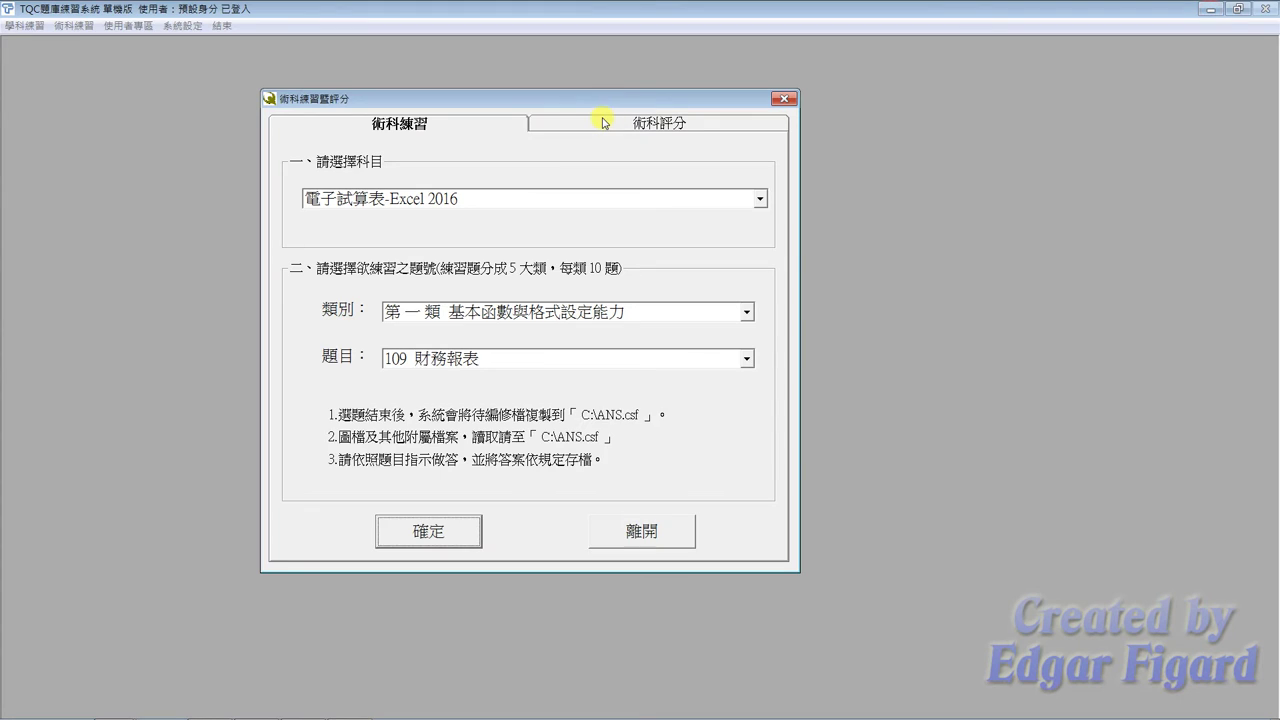
- Grade the saved workbook in the 術科評分 tab and check Score.txt reports 10
click(604, 122)
click(432, 528)
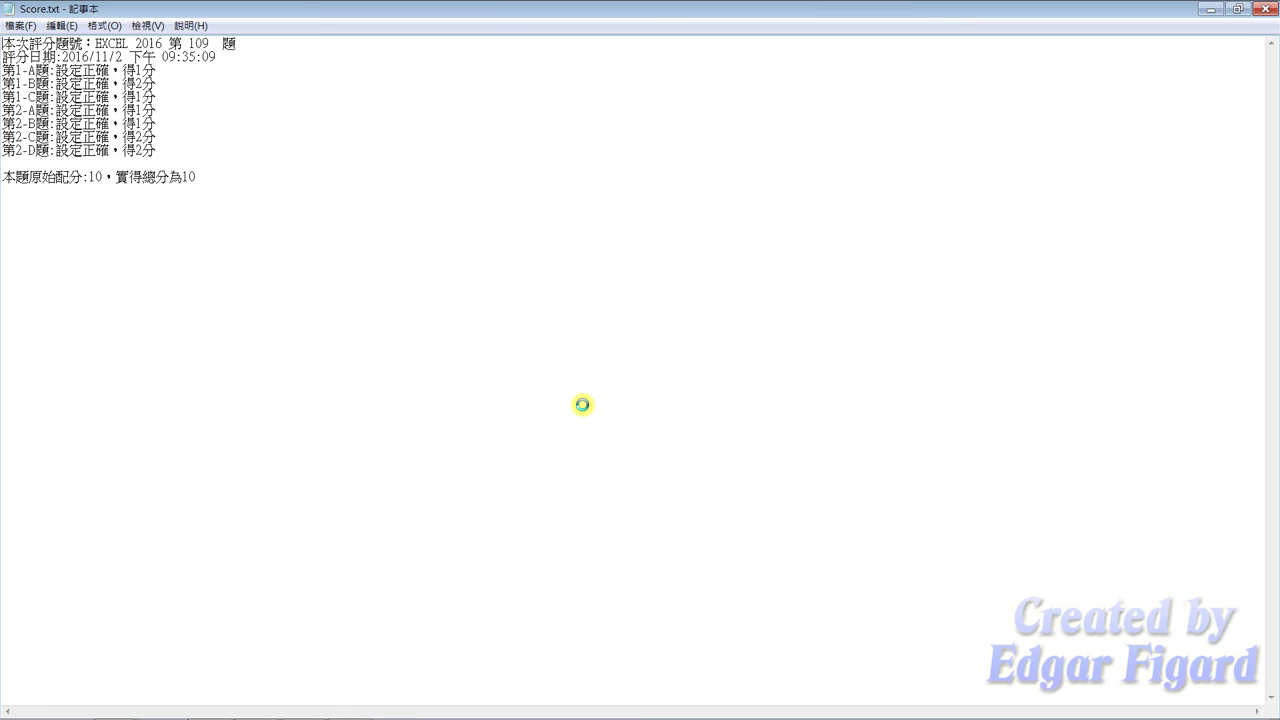
drag(5, 176, 198, 177)
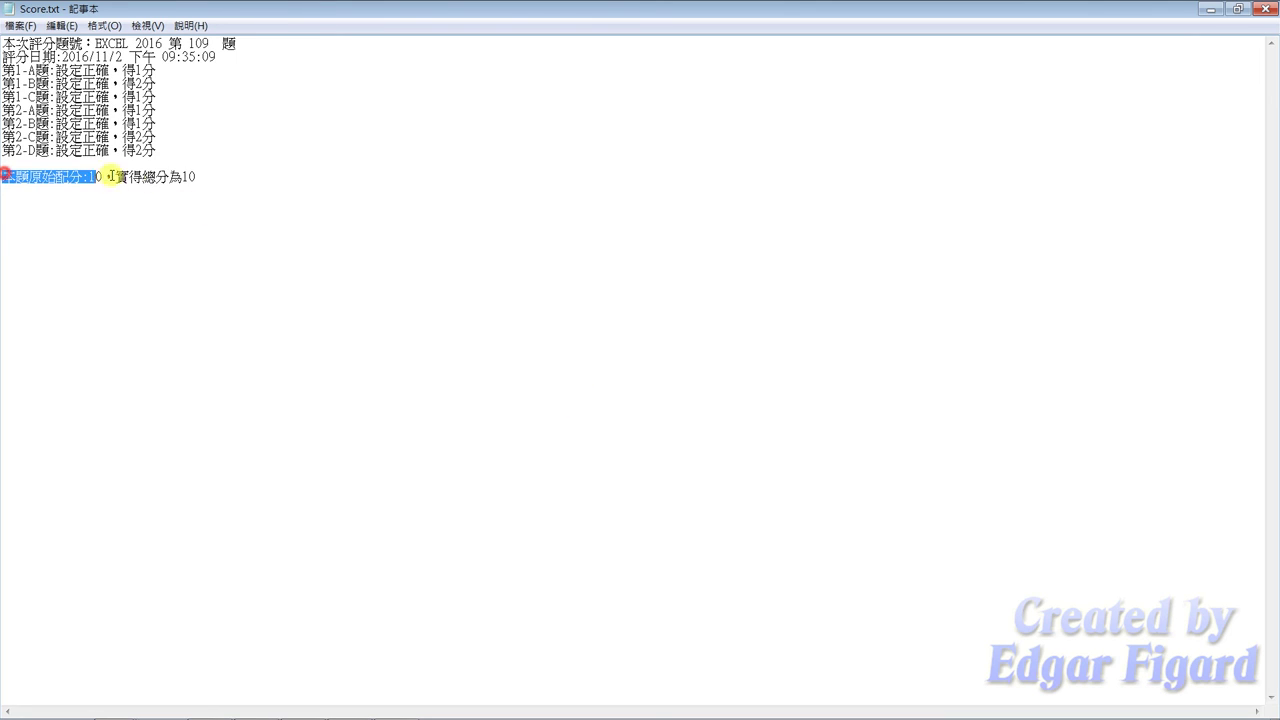